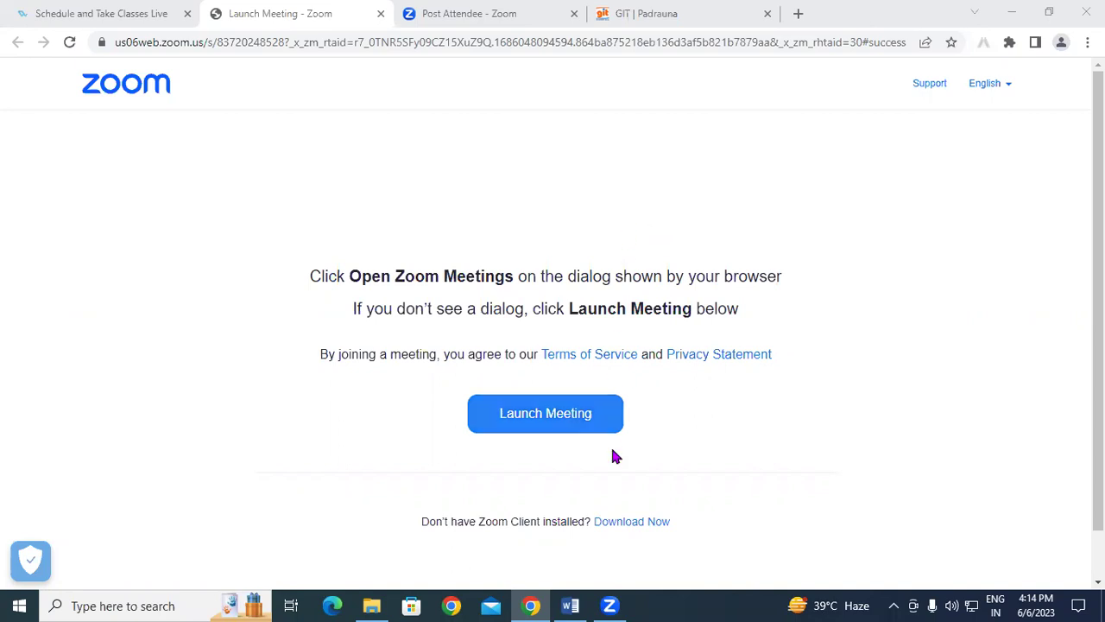
Step: Bring the blank Word document, Document1, in front of the Zoom web page
left_click(571, 605)
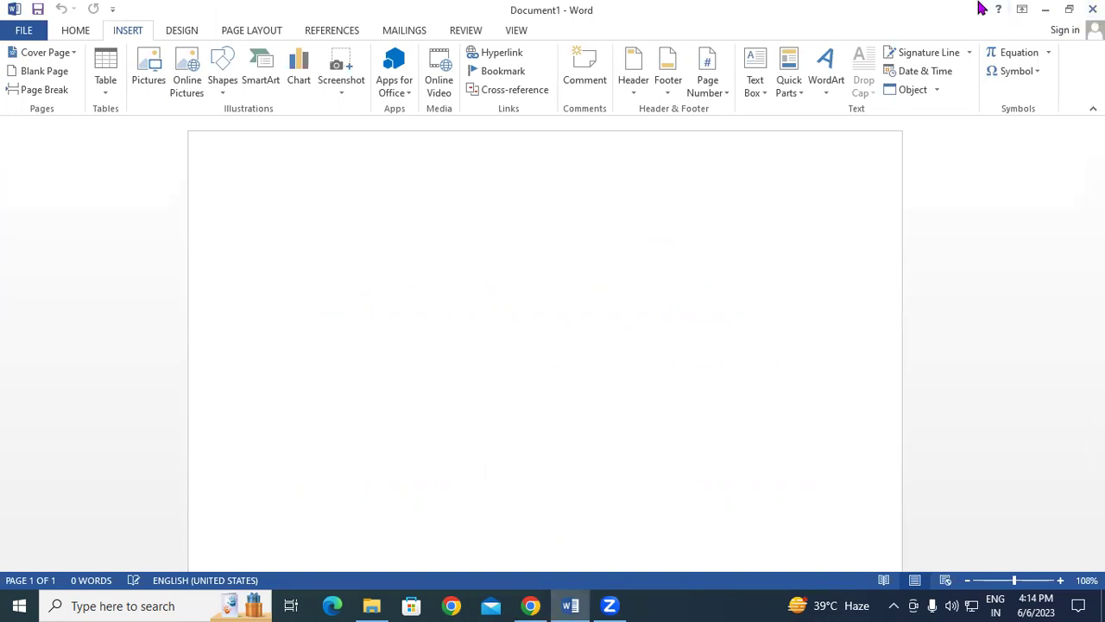
Step: Insert a 1x1 table at the top of Document1
left_click(104, 94)
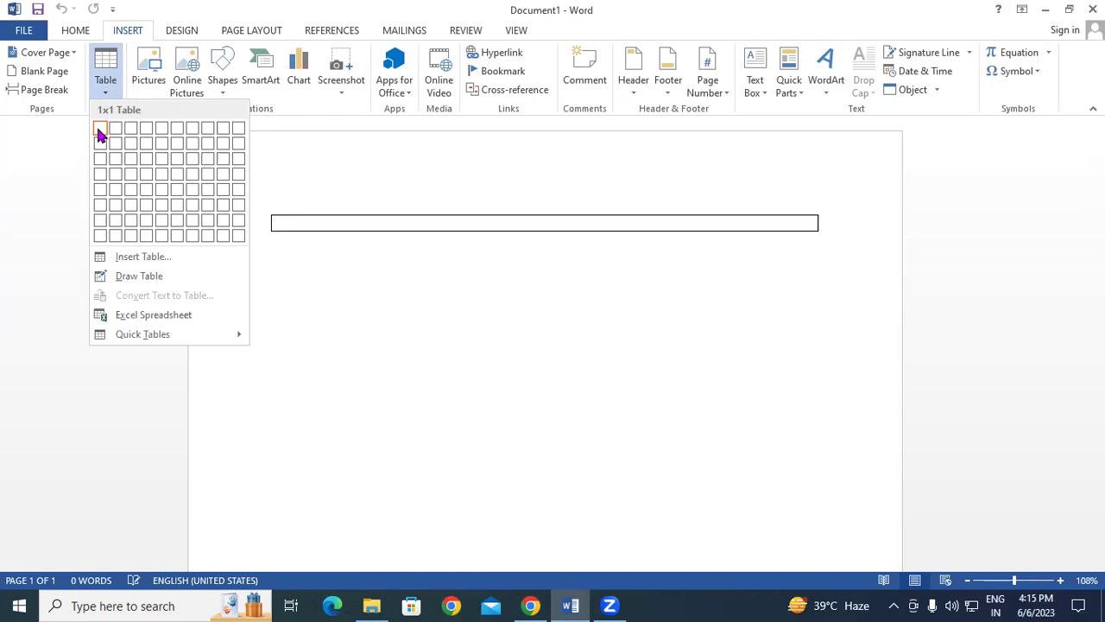
left_click(99, 129)
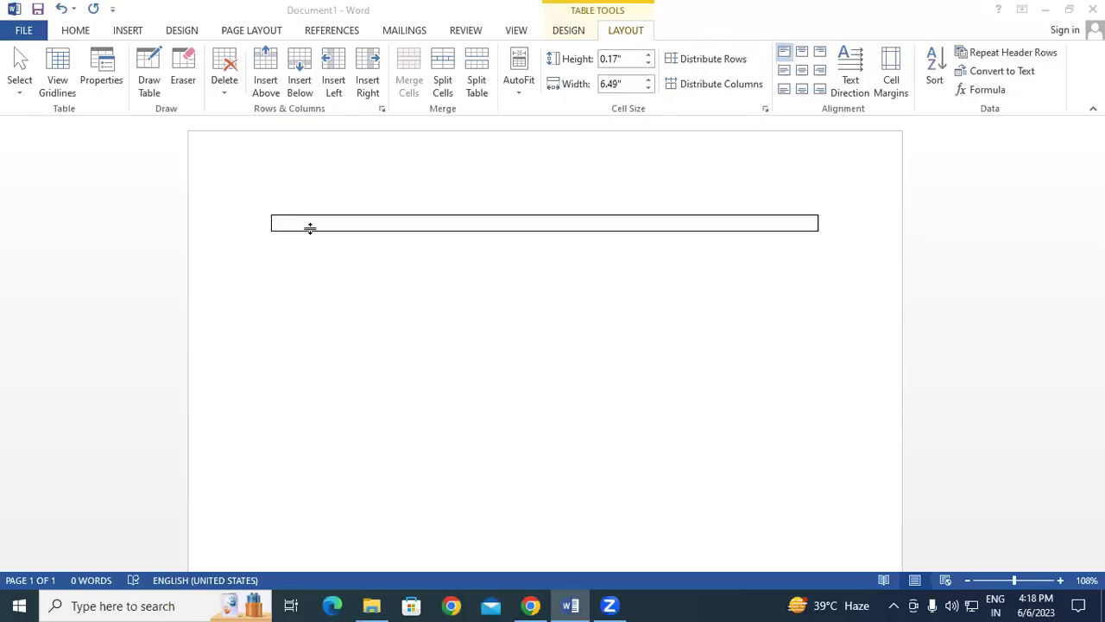
Step: Move the single-cell table to the left page edge and stretch it to 8.51" wide
left_click(320, 225)
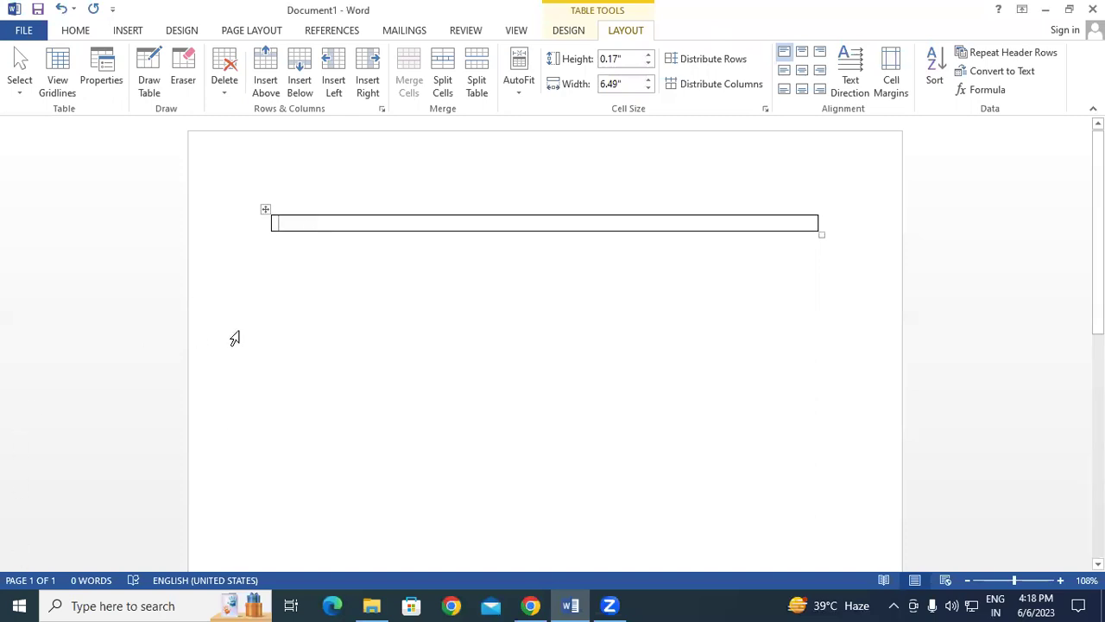
left_click(265, 211)
left_click(267, 215)
left_click(265, 207)
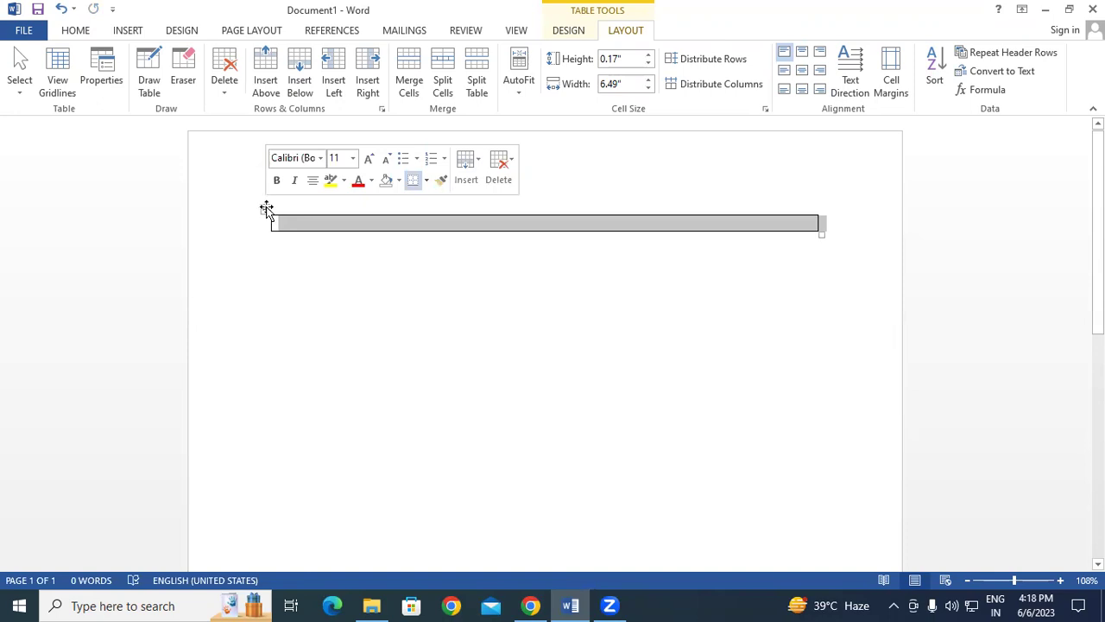
left_click(265, 208)
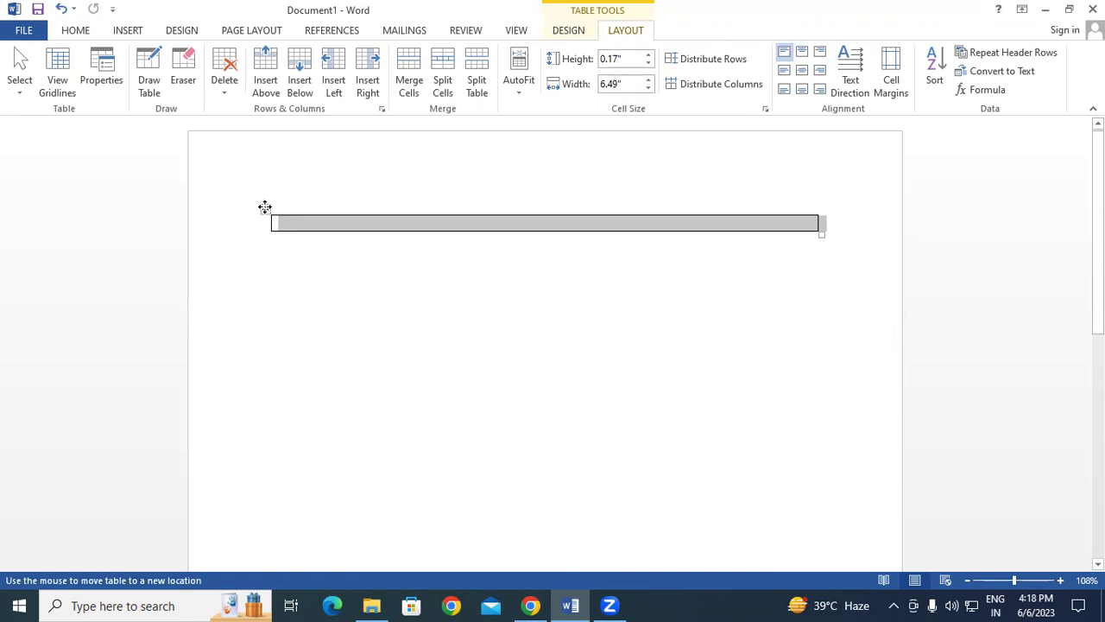
left_click_drag(265, 207, 192, 210)
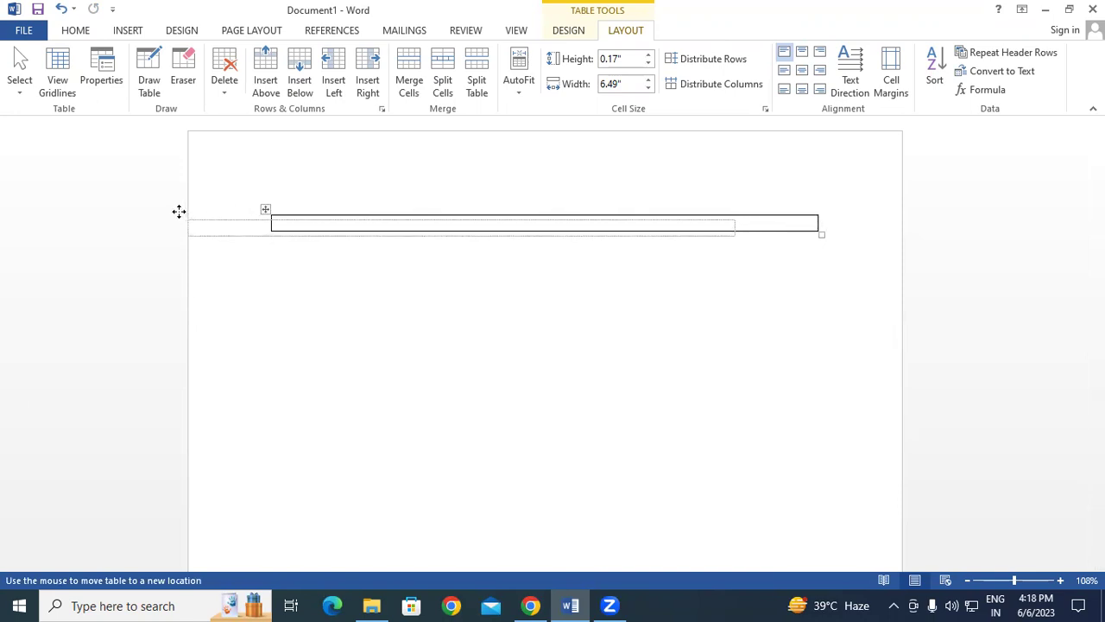
left_click_drag(192, 210, 179, 214)
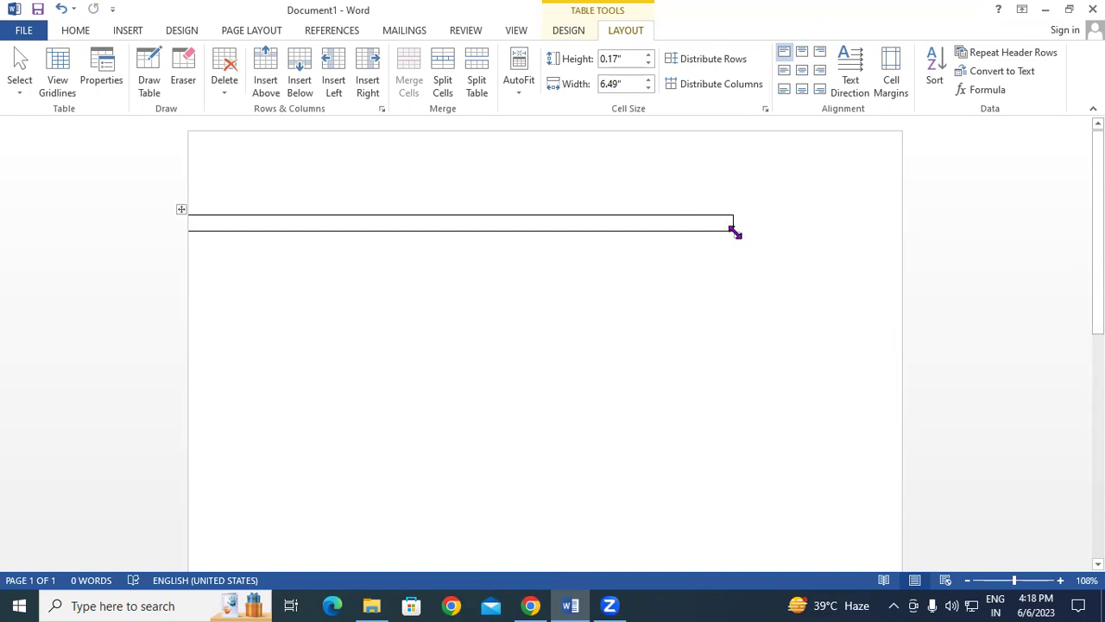
left_click_drag(732, 231, 930, 241)
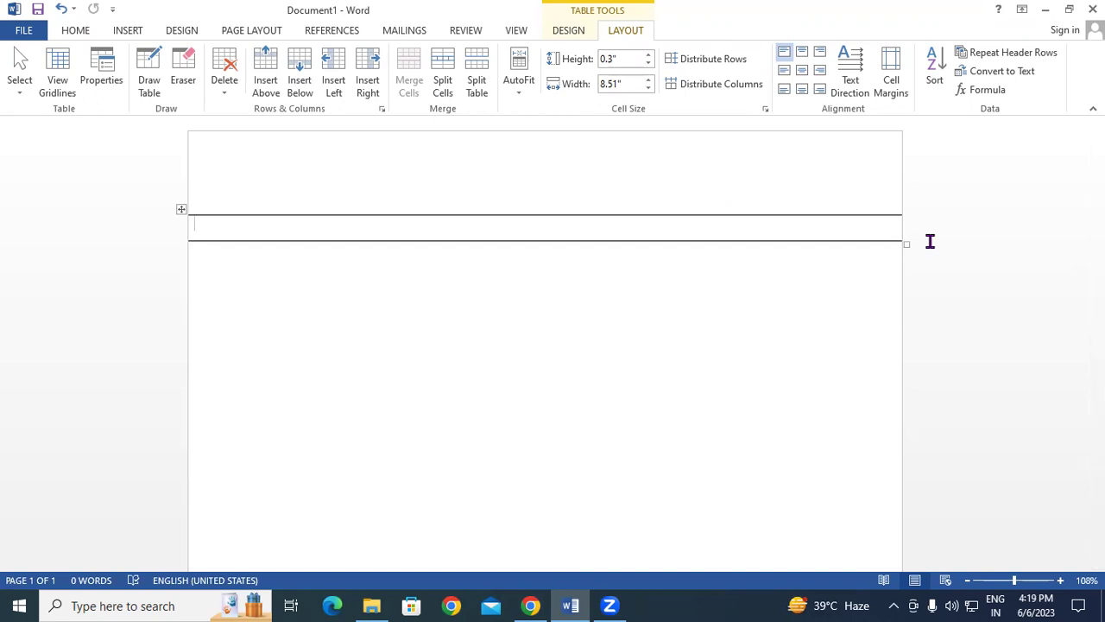
Step: Add empty table rows until they run onto a second page, then return to the document top
key("Tab")
key("Tab")
key("Tab")
key("Tab")
key("Tab")
key("Tab")
key("Tab")
key("Tab")
key("Tab")
key("Tab")
key("Tab")
key("Tab")
key("Tab")
key("Tab")
key("Tab")
key("Tab")
key("Tab")
key("Tab")
key("Tab")
key("Tab")
key("ctrl+Home")
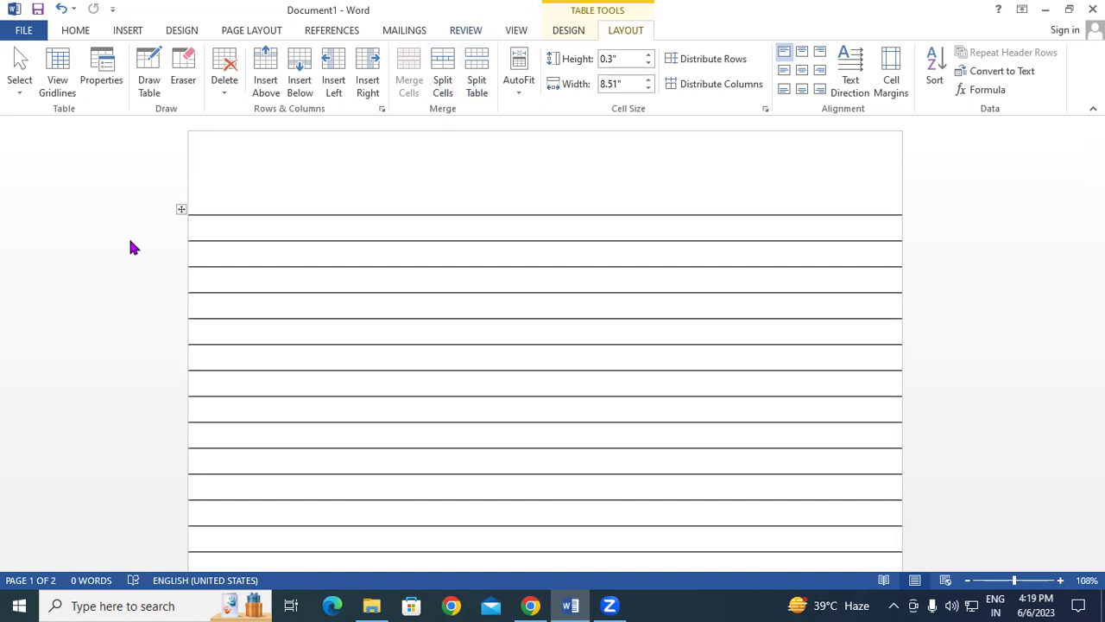
left_click(121, 30)
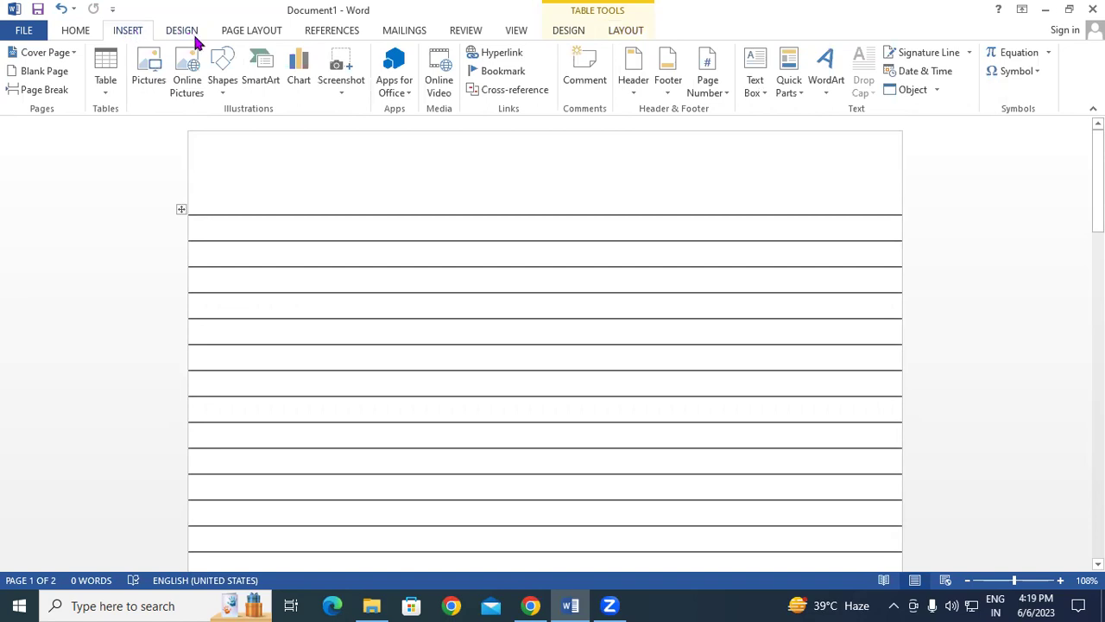
Step: Draw a 10.97" vertical straight line down the left side of the ruled page
left_click(223, 94)
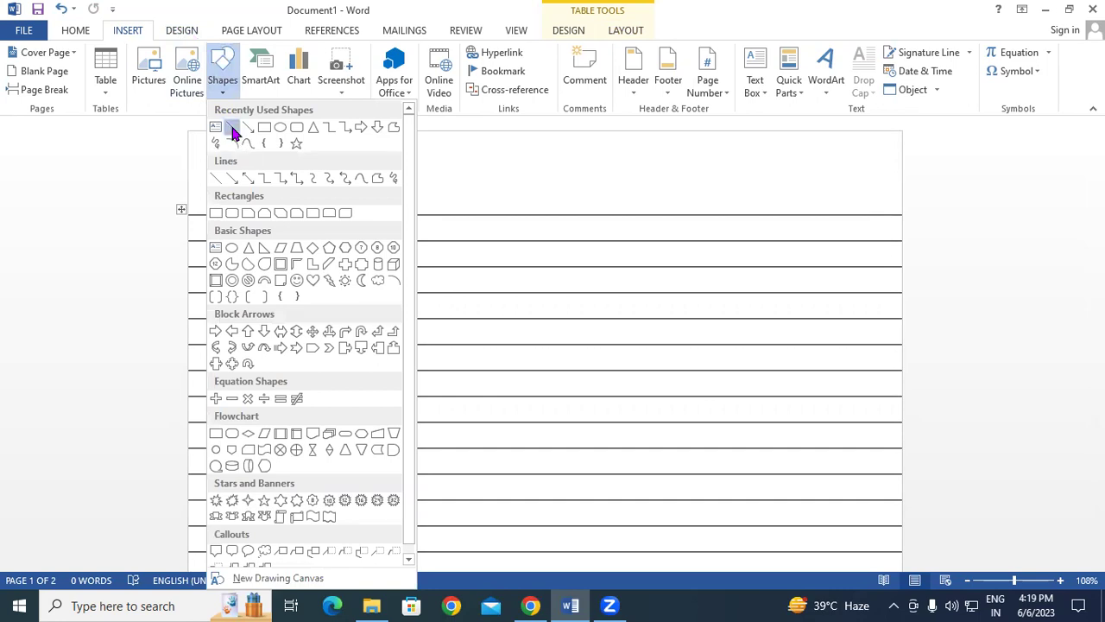
left_click(231, 127)
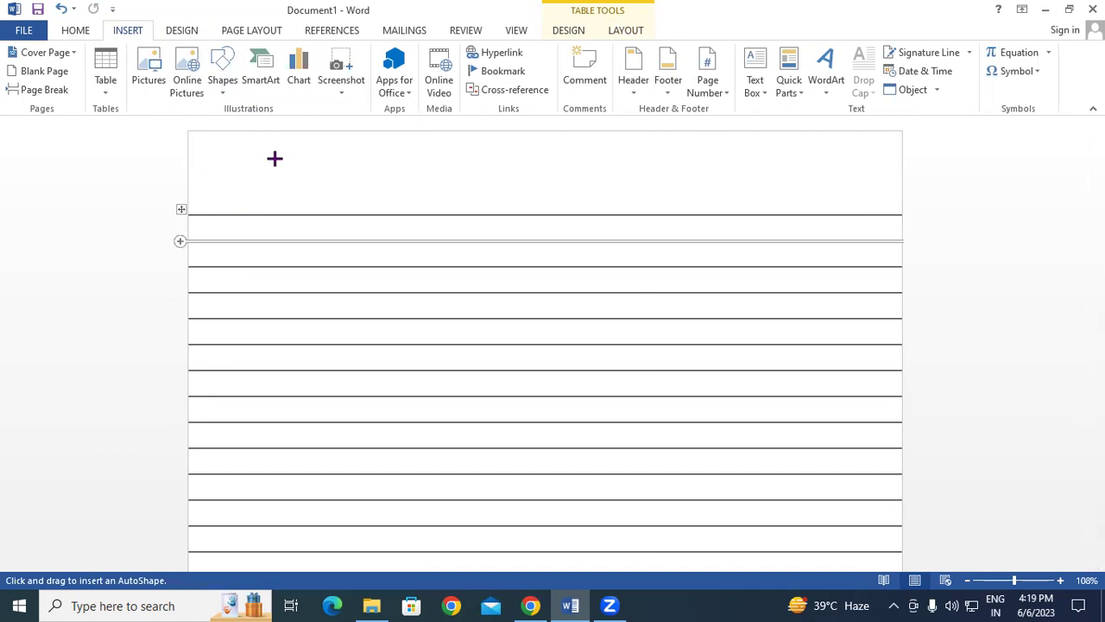
scroll(380, 297, "down", 1)
scroll(224, 224, "up", 1)
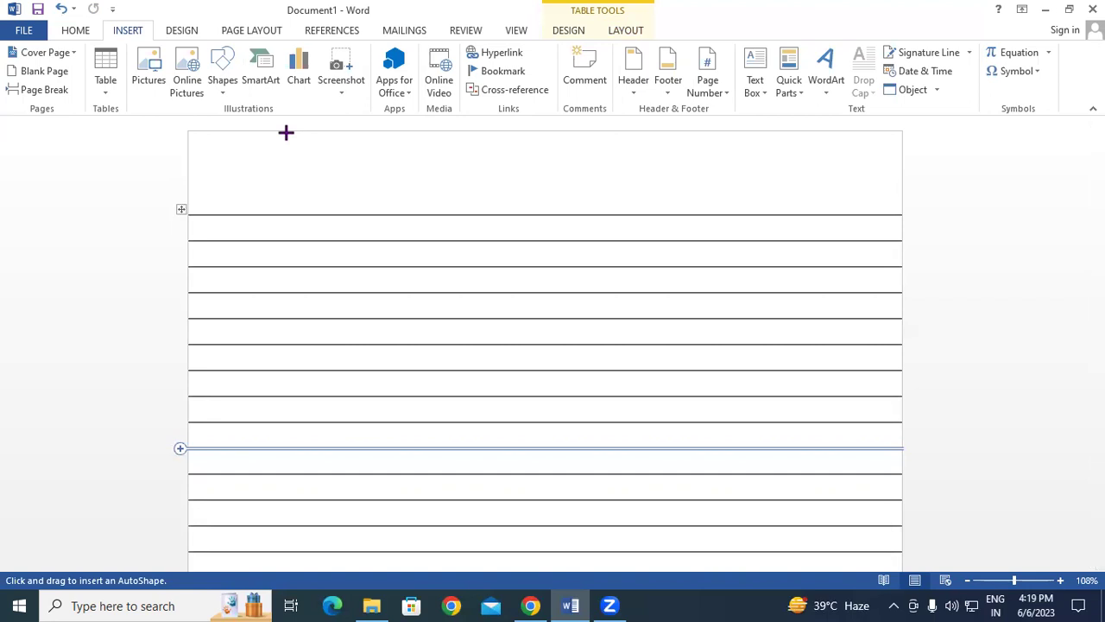
mouse_move(286, 132)
left_mouse_down()
mouse_move(350, 605)
mouse_move(351, 539)
left_mouse_up()
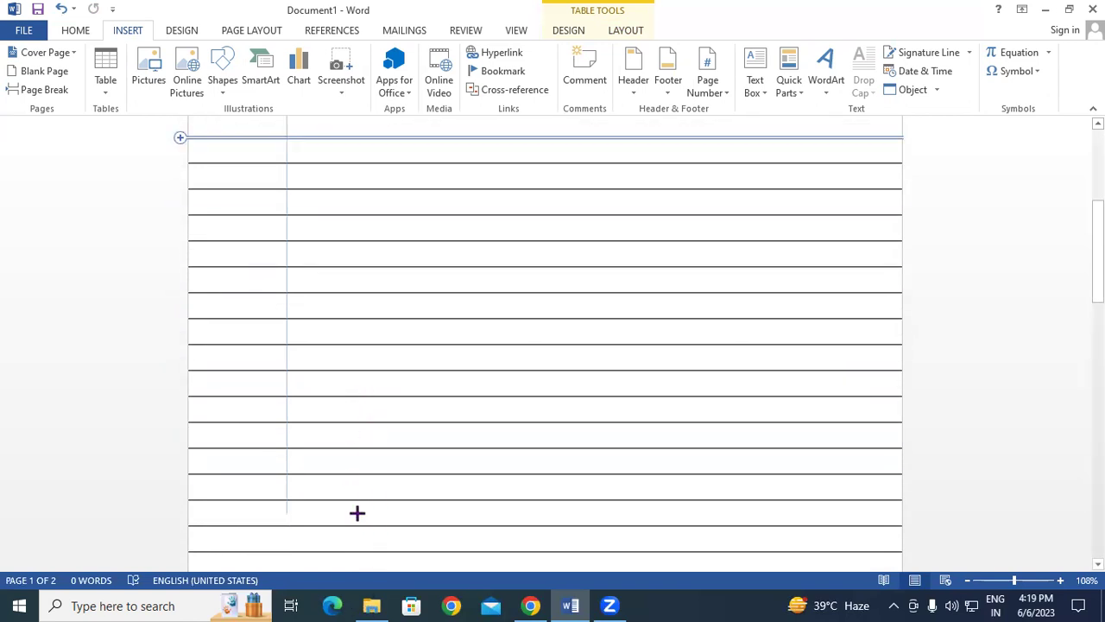
mouse_move(351, 539)
left_mouse_down()
mouse_move(358, 563)
mouse_move(334, 452)
mouse_move(347, 371)
mouse_move(355, 459)
left_mouse_up()
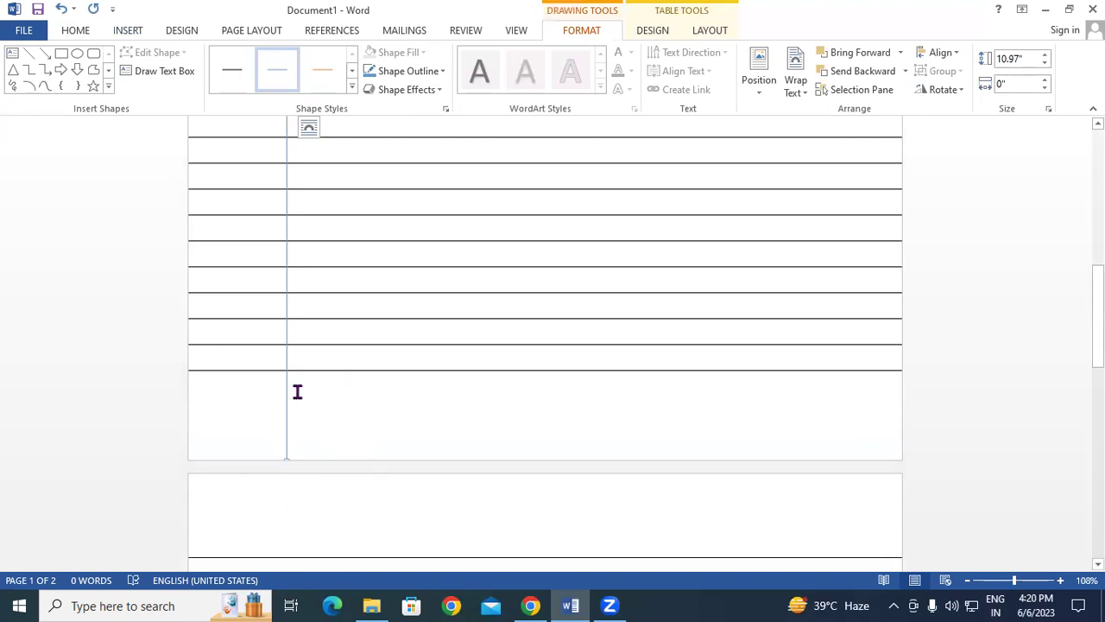
scroll(359, 212, "up", 5)
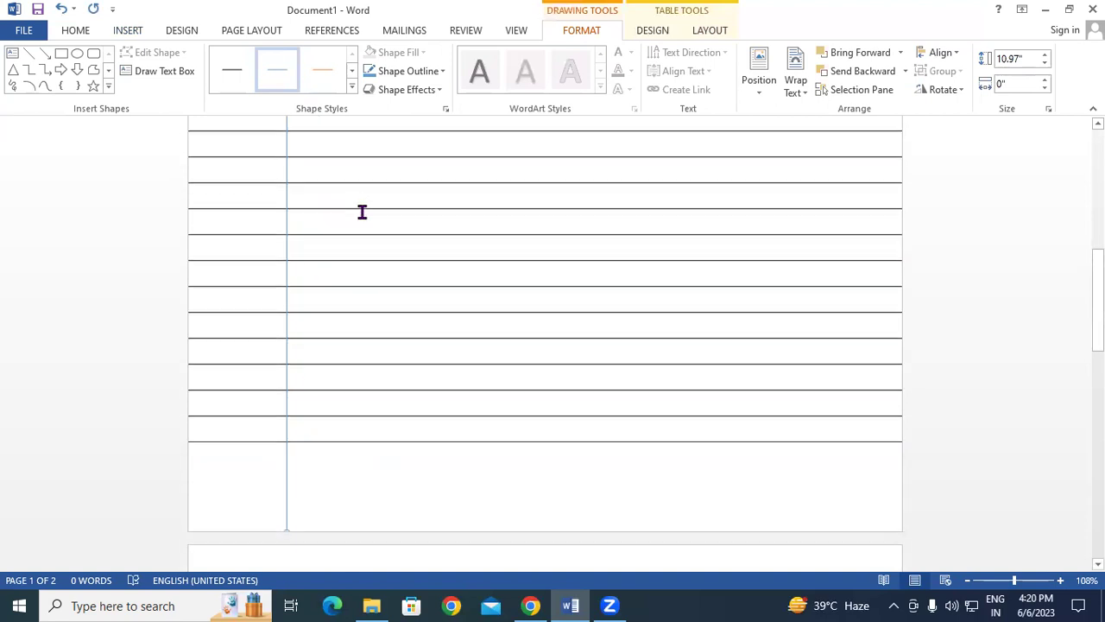
scroll(359, 215, "up", 3)
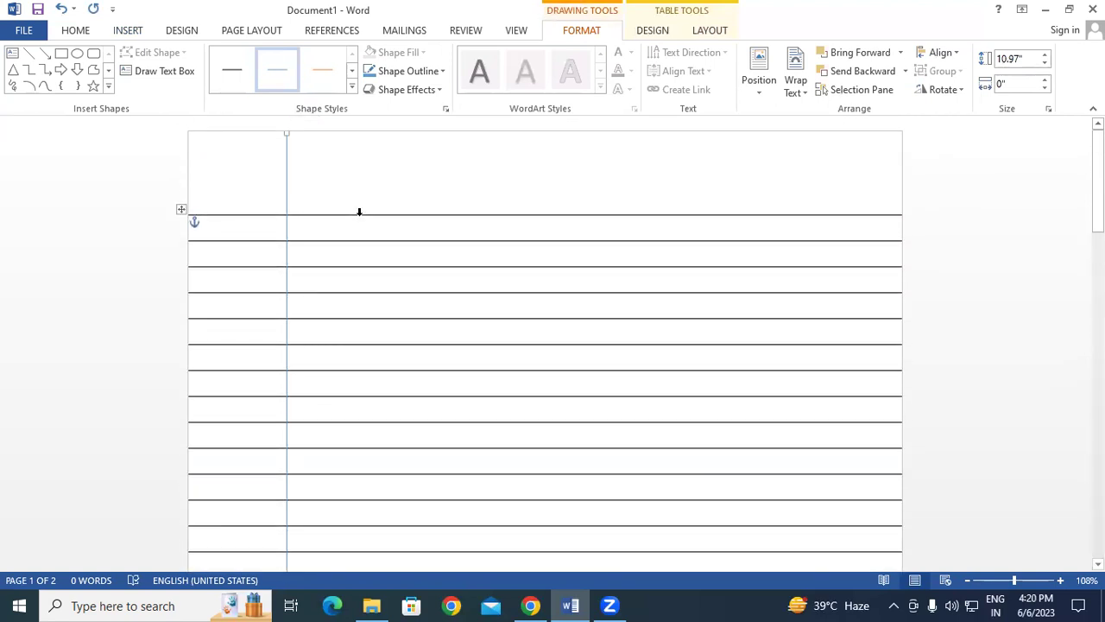
left_click(412, 74)
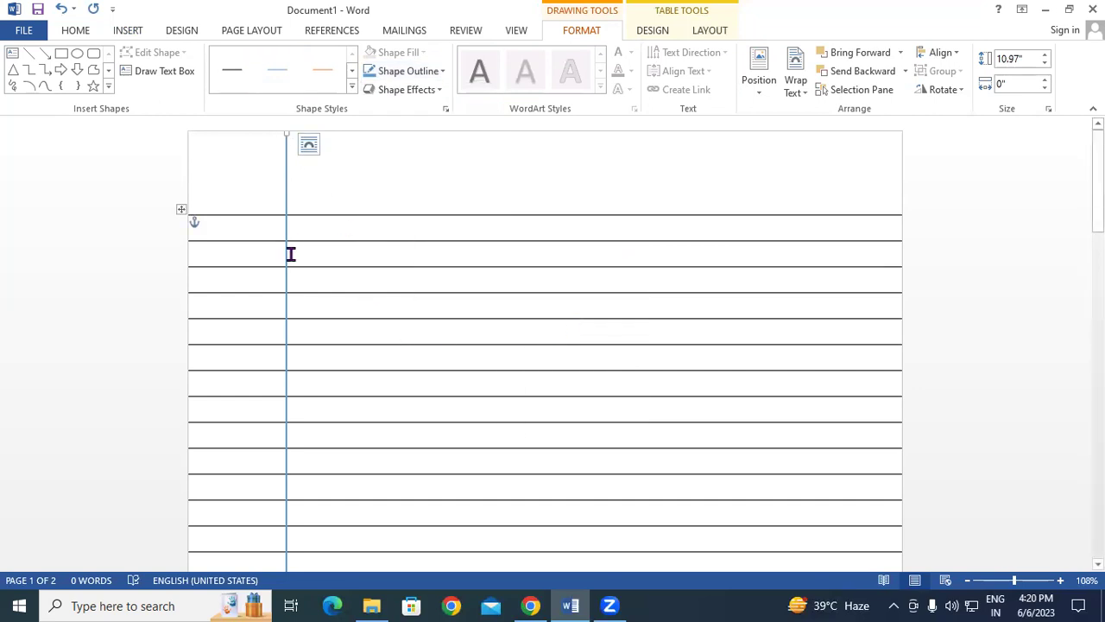
Step: Change the margin line's outline colour to standard red
left_click(430, 76)
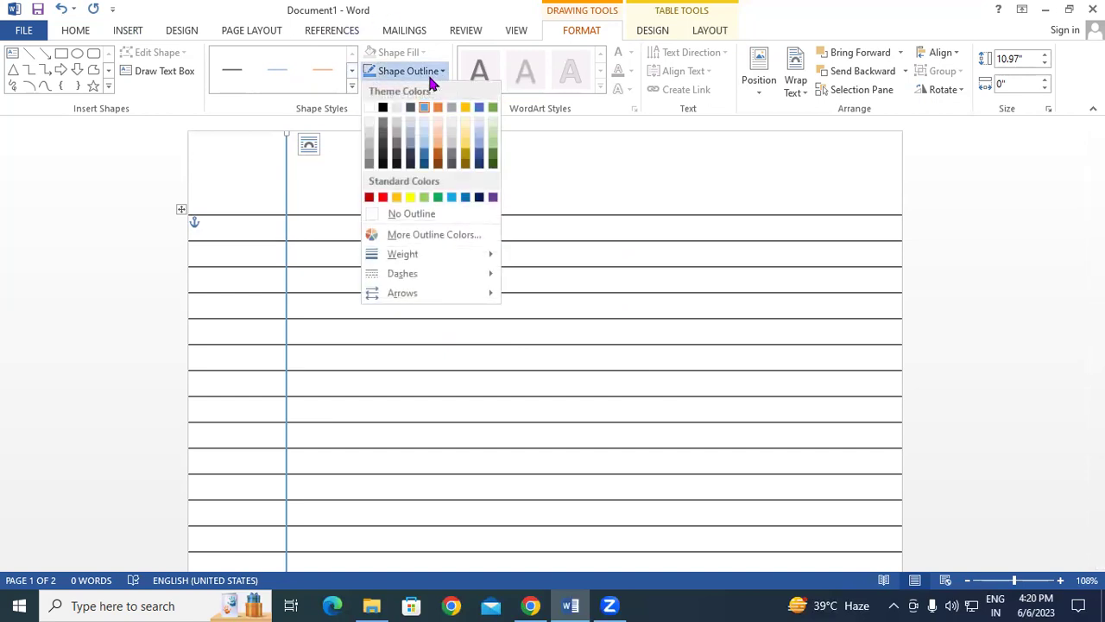
left_click(384, 197)
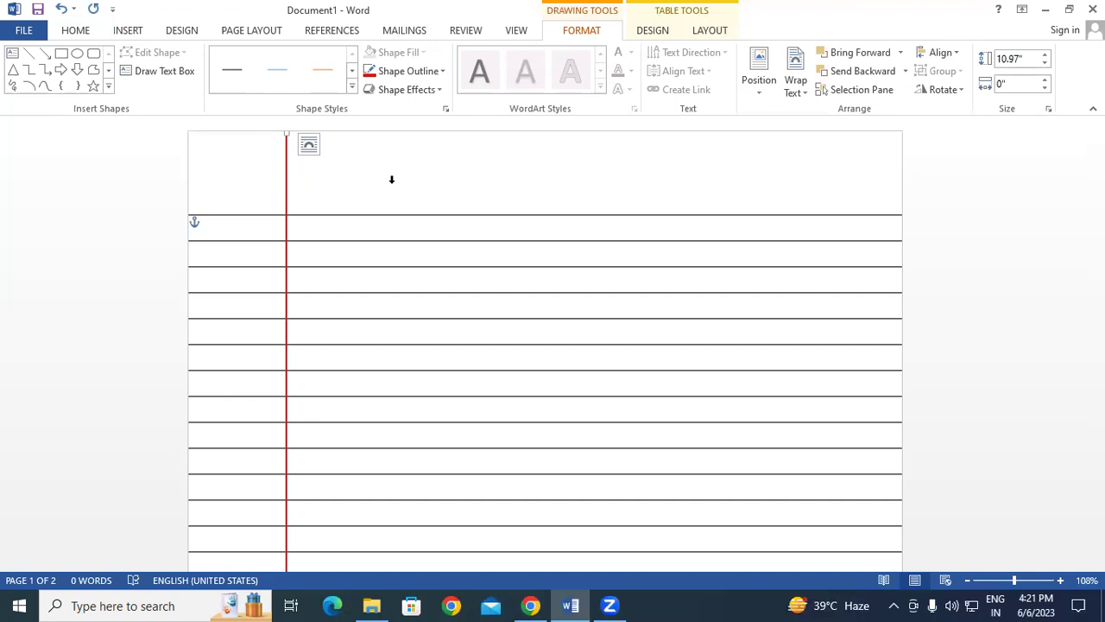
Step: Duplicate the red margin line, place the copy beside it, and extend it to 11.13" tall
key("ctrl+d")
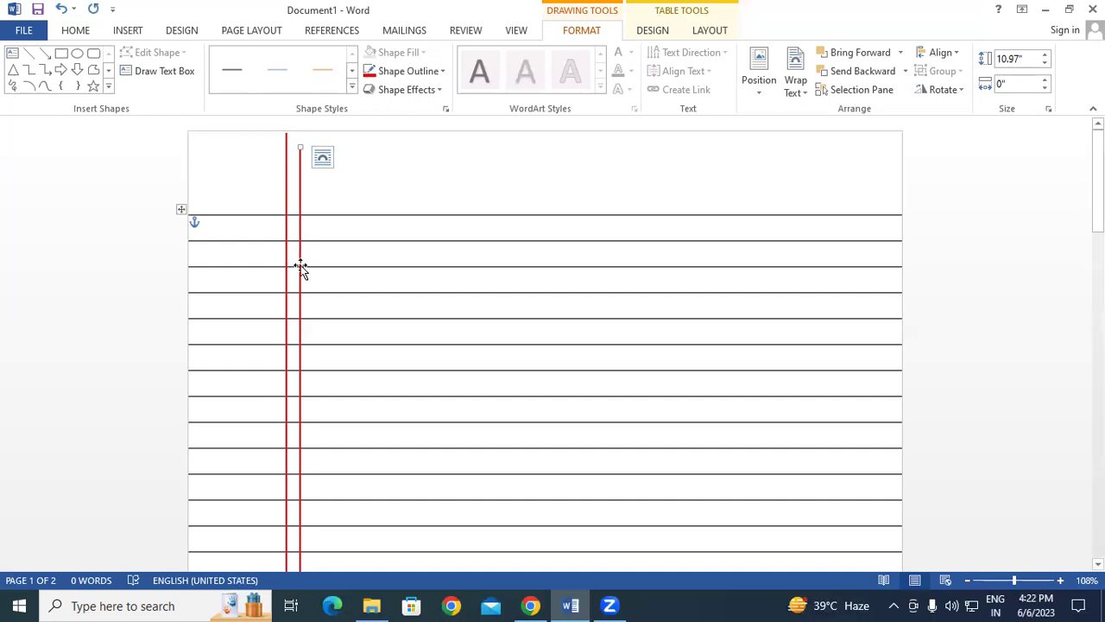
mouse_move(544, 345)
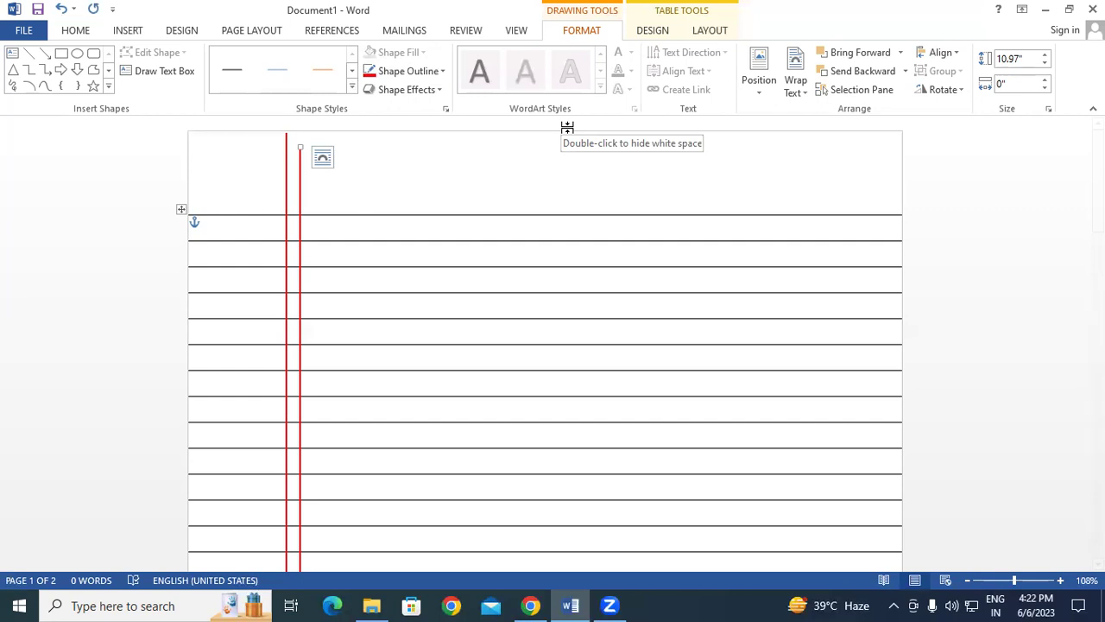
key("ctrl+Left")
key("ctrl+Left")
key("ctrl+Left")
key("ctrl+Left")
key("ctrl+Left")
key("ctrl+Left")
key("ctrl+Left")
key("ctrl+Left")
key("ctrl+Left")
key("ctrl+Left")
key("ctrl+Left")
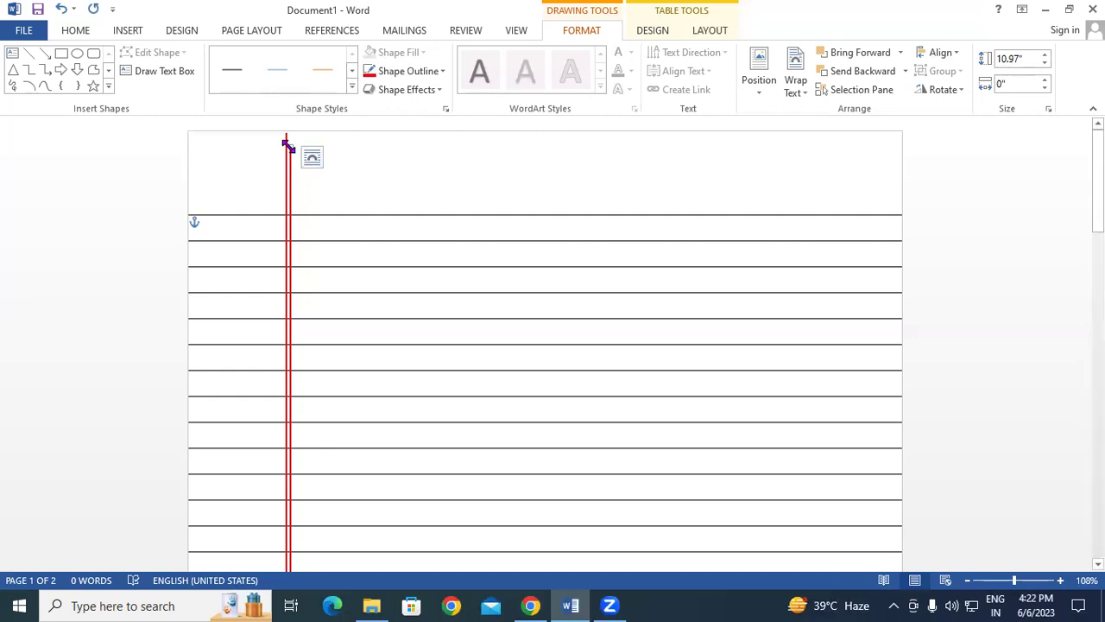
left_click_drag(288, 147, 293, 135)
scroll(377, 276, "down", 2)
scroll(379, 332, "down", 2)
scroll(380, 341, "down", 2)
scroll(345, 363, "down", 2)
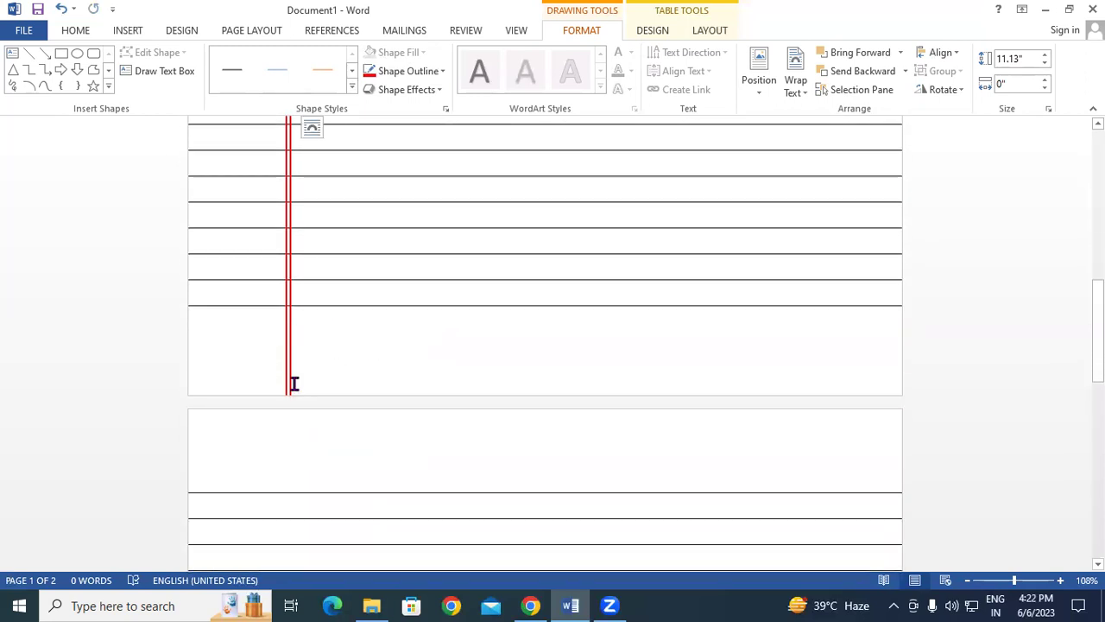
scroll(295, 380, "up", 6)
scroll(297, 375, "up", 4)
scroll(297, 375, "up", 1)
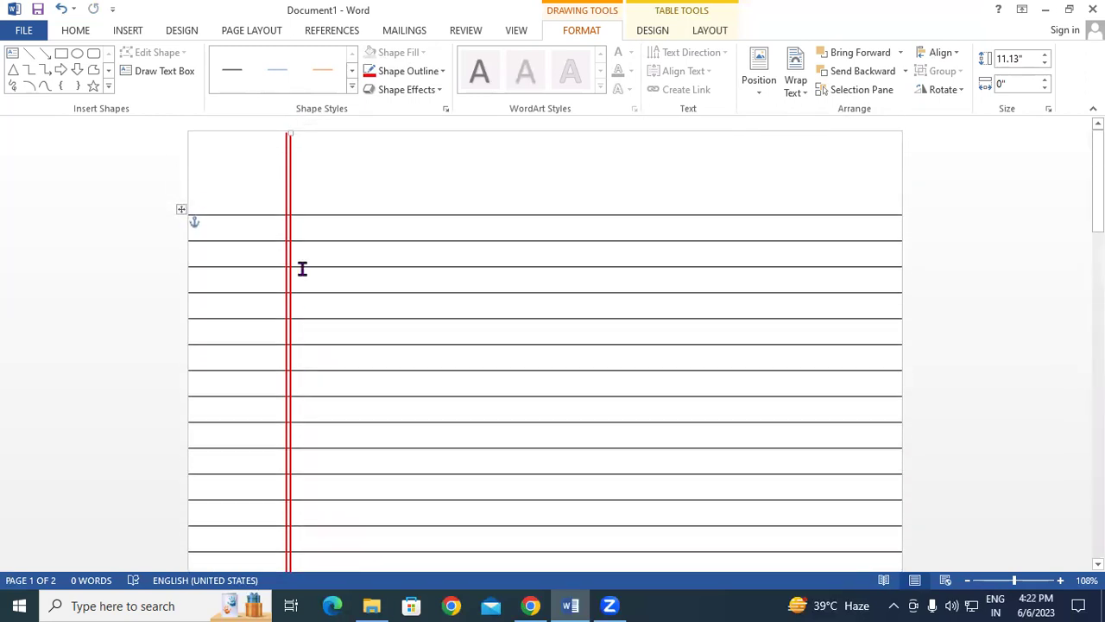
left_click(331, 253)
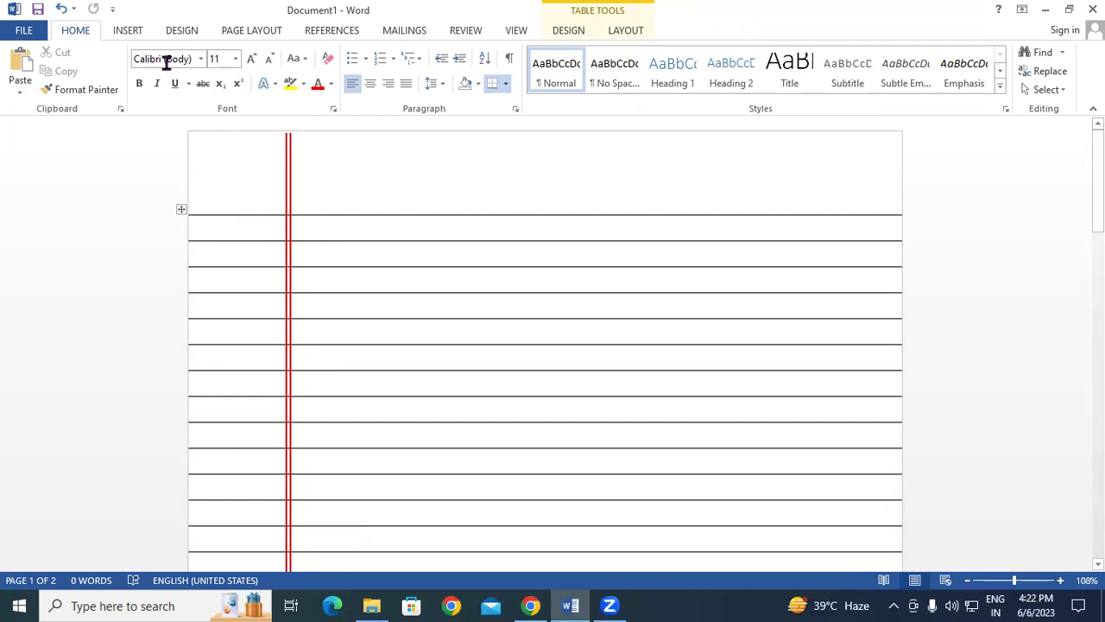
Step: Draw an 8.44" horizontal straight line along the top edge of the ruled table
left_click(128, 30)
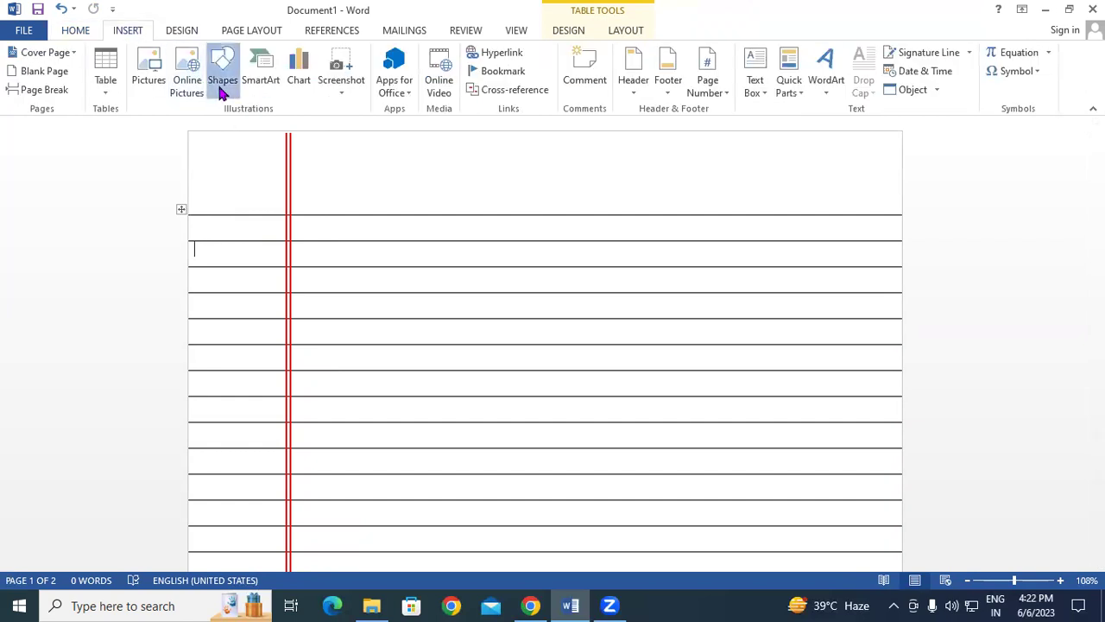
left_click(222, 86)
left_click(233, 127)
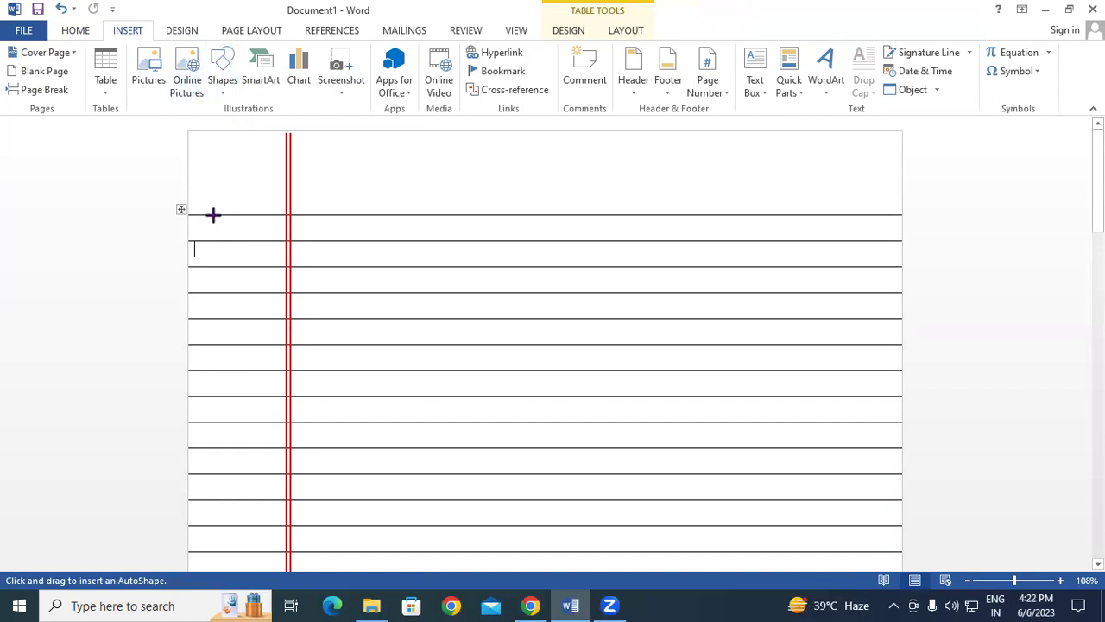
left_click_drag(188, 214, 899, 214)
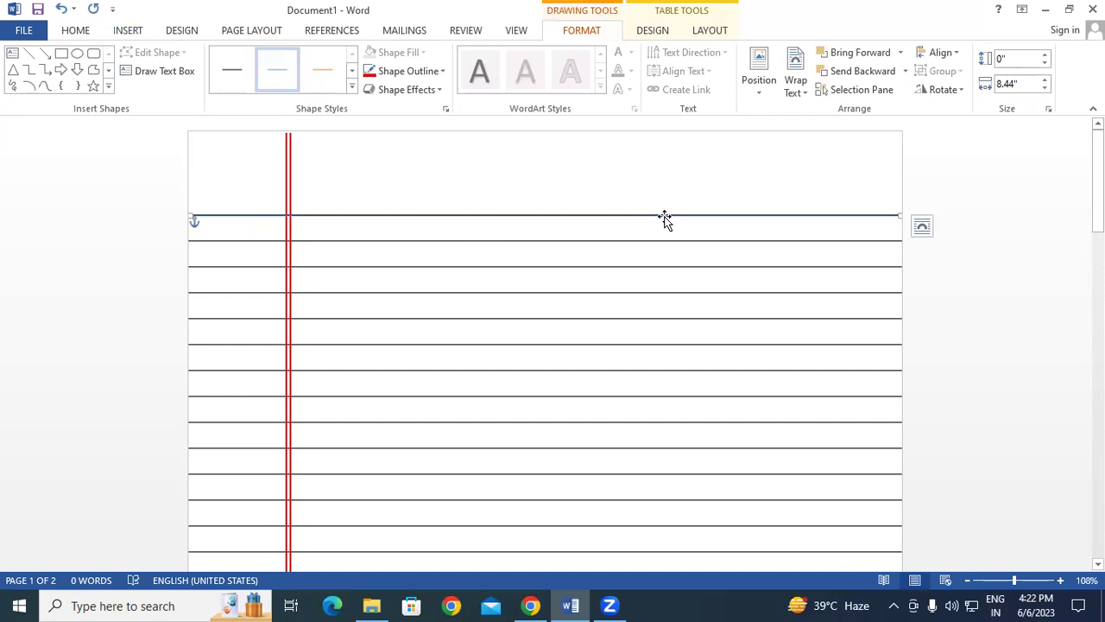
Step: Give the horizontal line a 1½ pt red outline
left_click(421, 74)
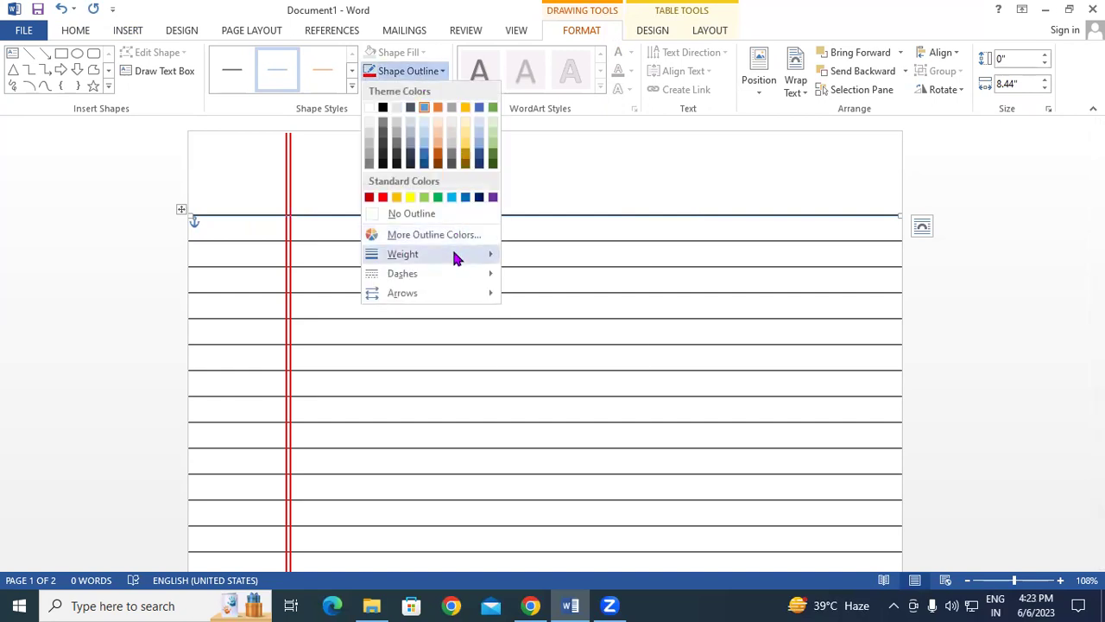
mouse_move(402, 254)
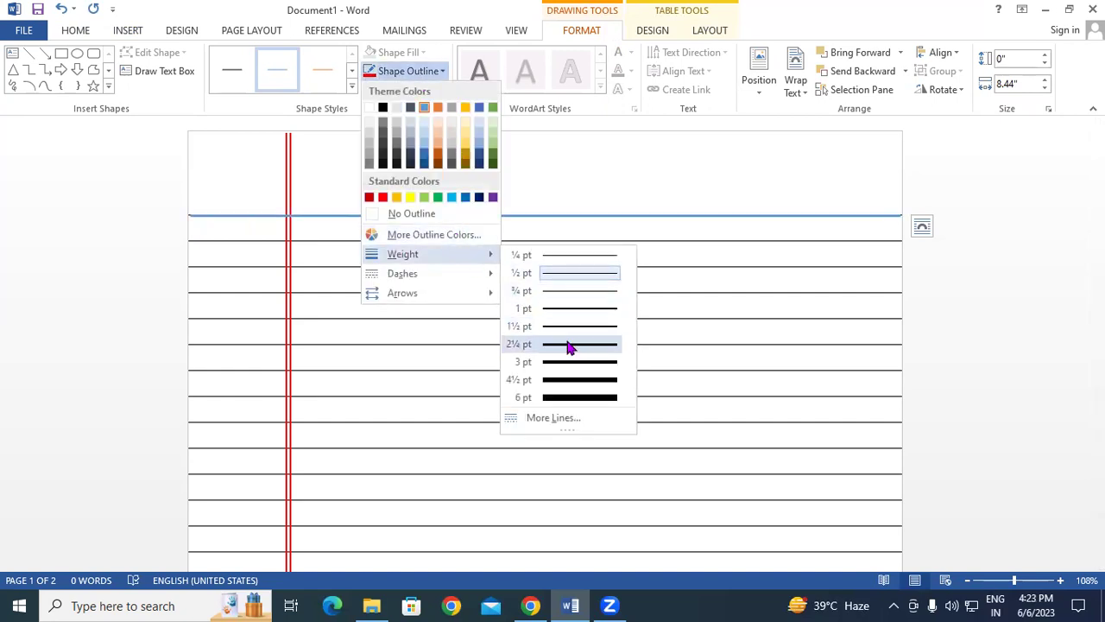
left_click(569, 327)
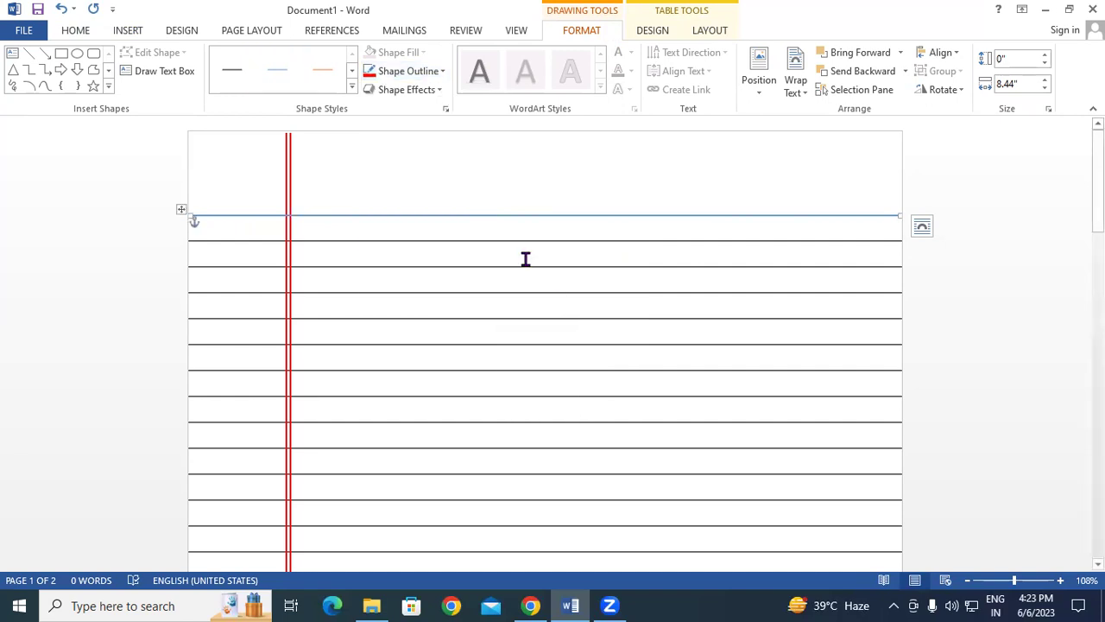
left_click(422, 72)
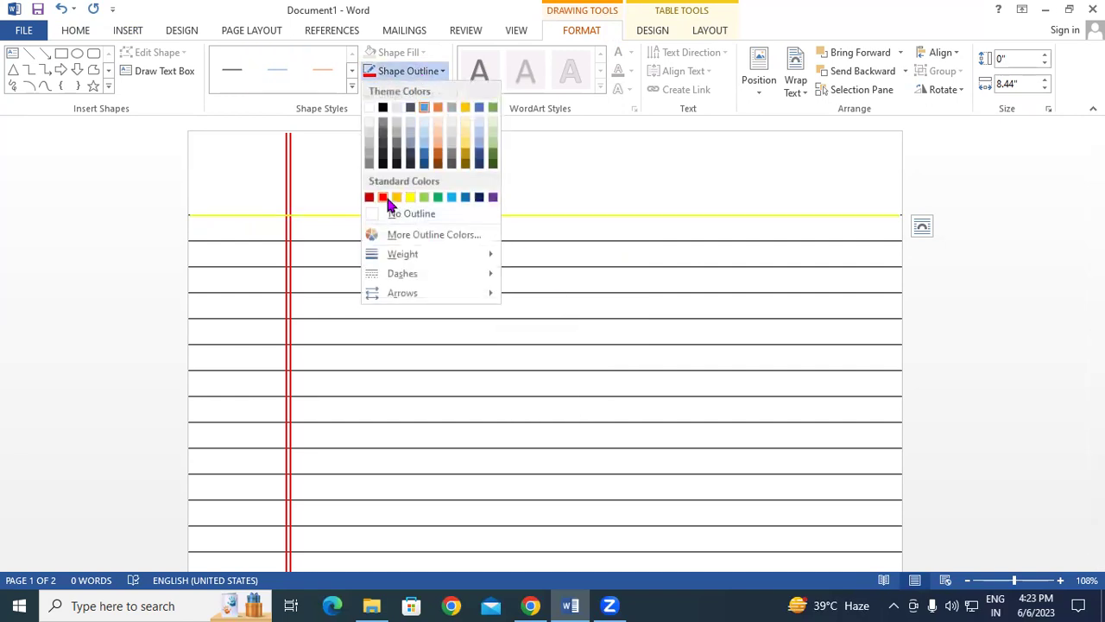
left_click(383, 197)
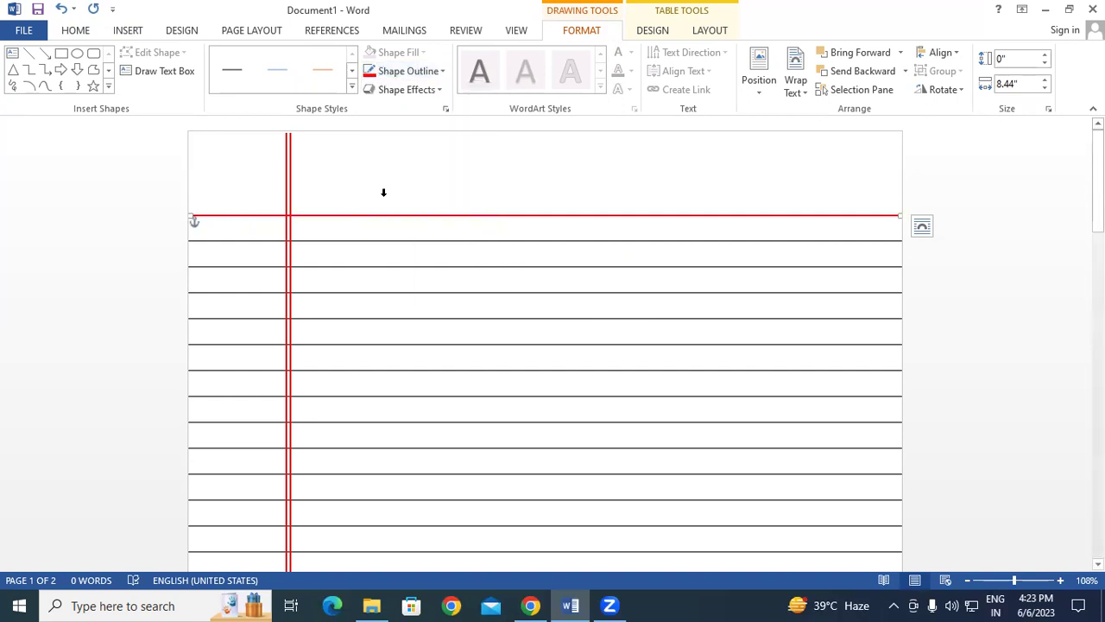
Step: Duplicate the red line, widen the copy to 8.61", and nudge it up beside the first
key("ctrl+d")
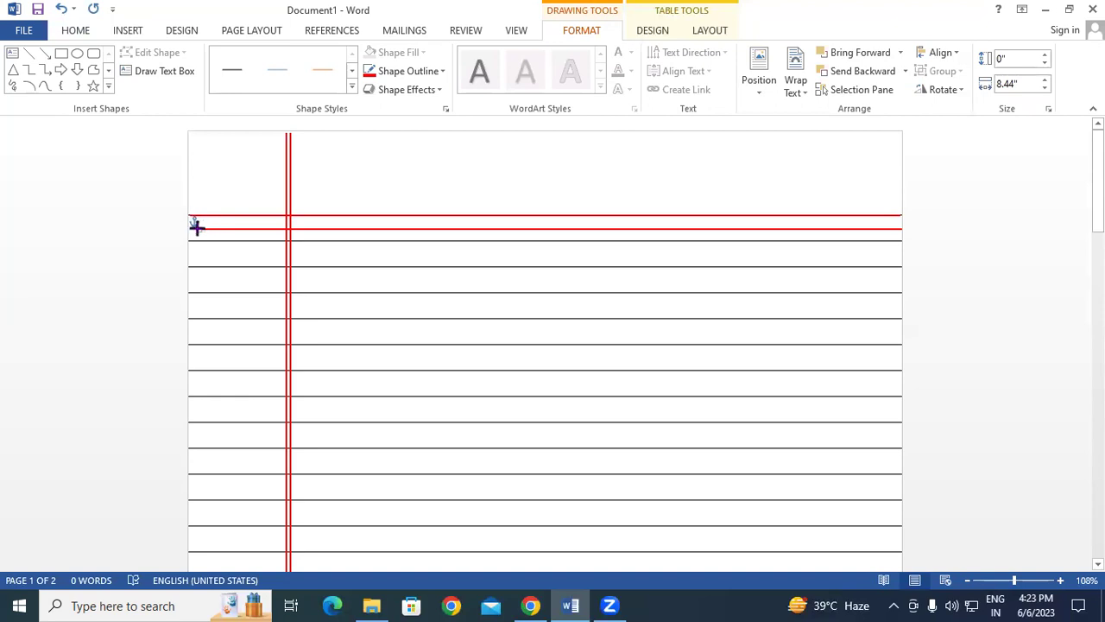
left_click_drag(187, 225, 185, 225)
key("ctrl+Up")
key("ctrl+Up")
key("ctrl+Up")
key("ctrl+Up")
key("ctrl+Up")
key("ctrl+Up")
key("ctrl+Up")
key("ctrl+Up")
key("ctrl+Up")
key("ctrl+Up")
key("ctrl+Up")
key("ctrl+Up")
key("ctrl+Up")
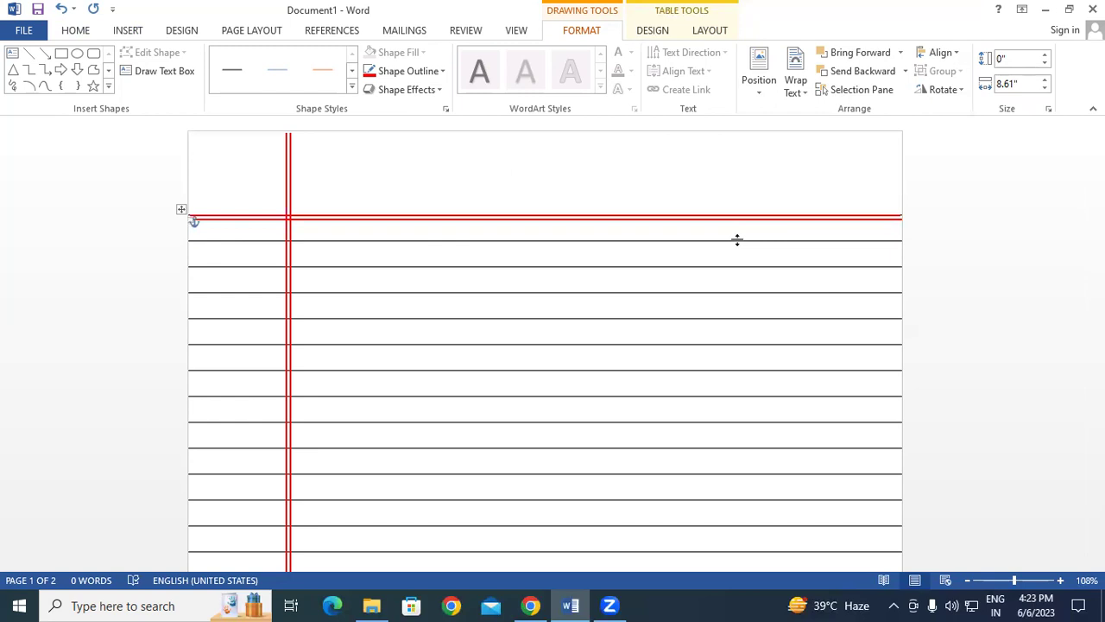
left_click(690, 168)
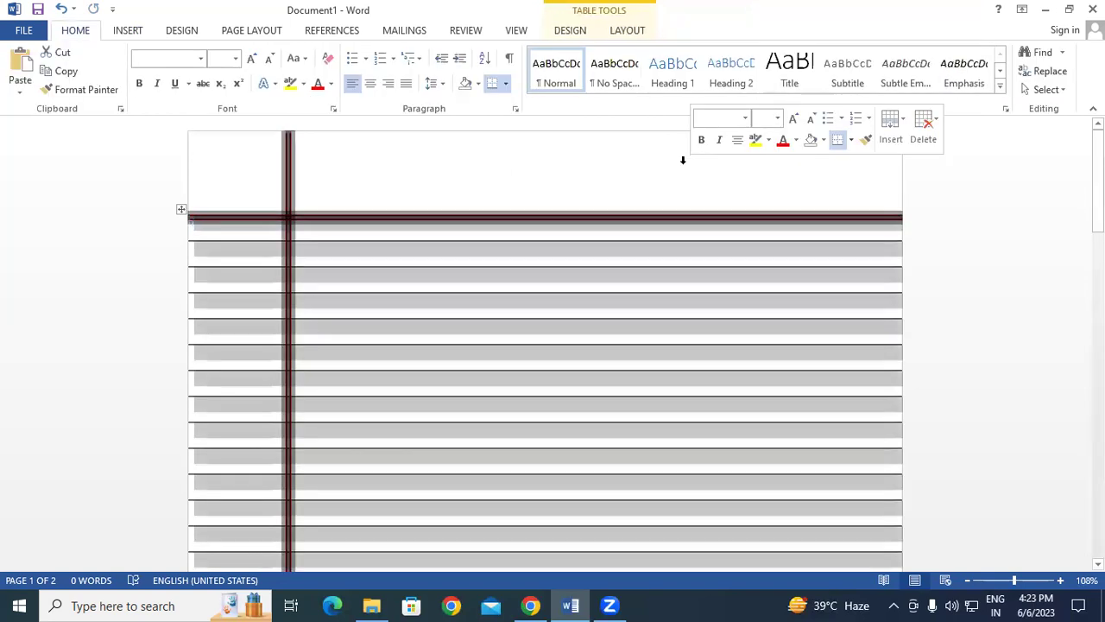
left_click(581, 247)
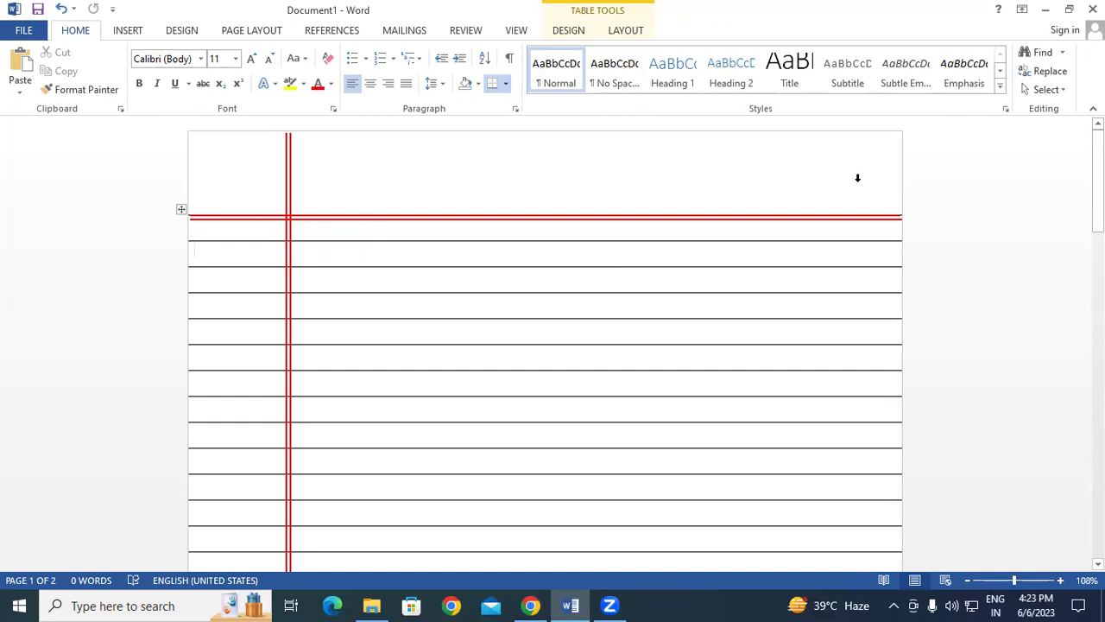
left_click(133, 35)
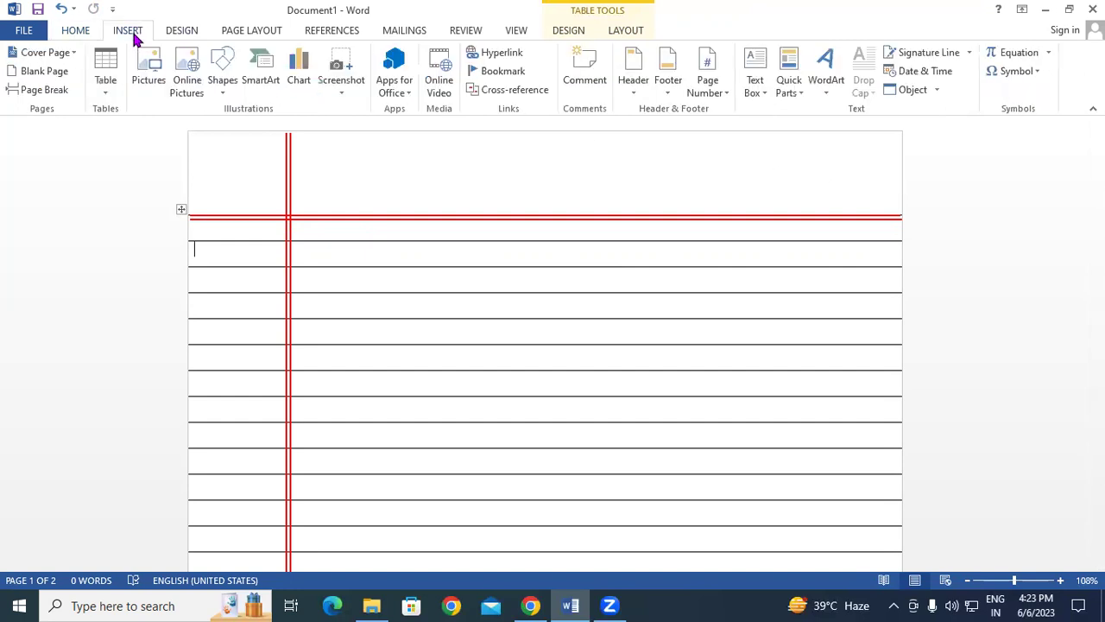
Step: Draw a blue Round Diagonal Corner Rectangle, 0.66" by 1.95", in the top-right header area
left_click(231, 92)
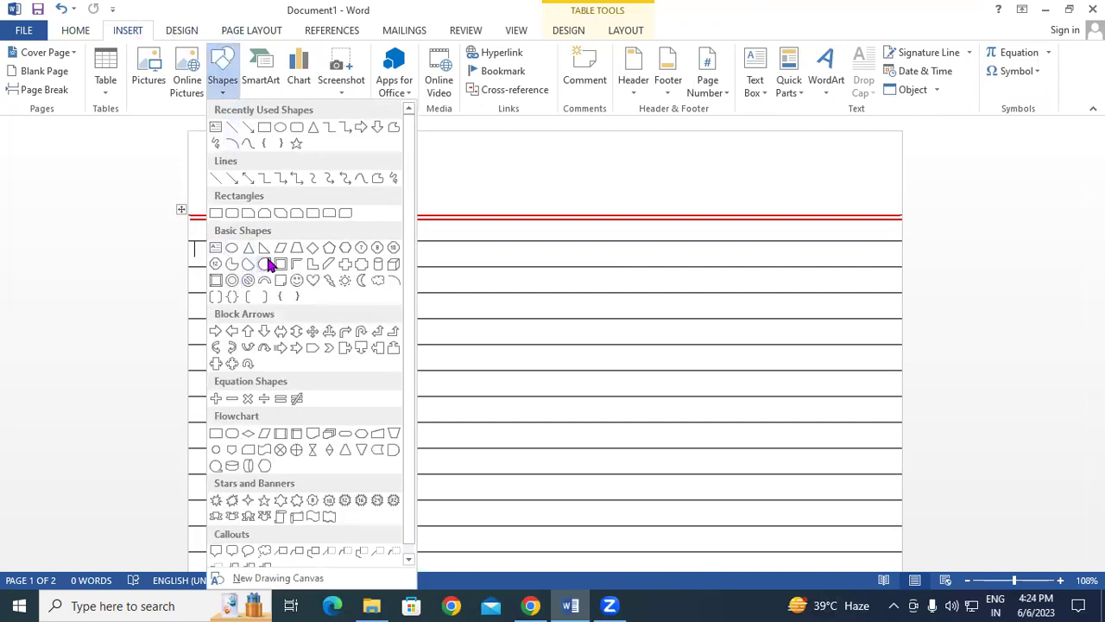
left_click(345, 213)
mouse_move(725, 143)
left_mouse_down()
mouse_move(855, 204)
mouse_move(890, 199)
left_mouse_up()
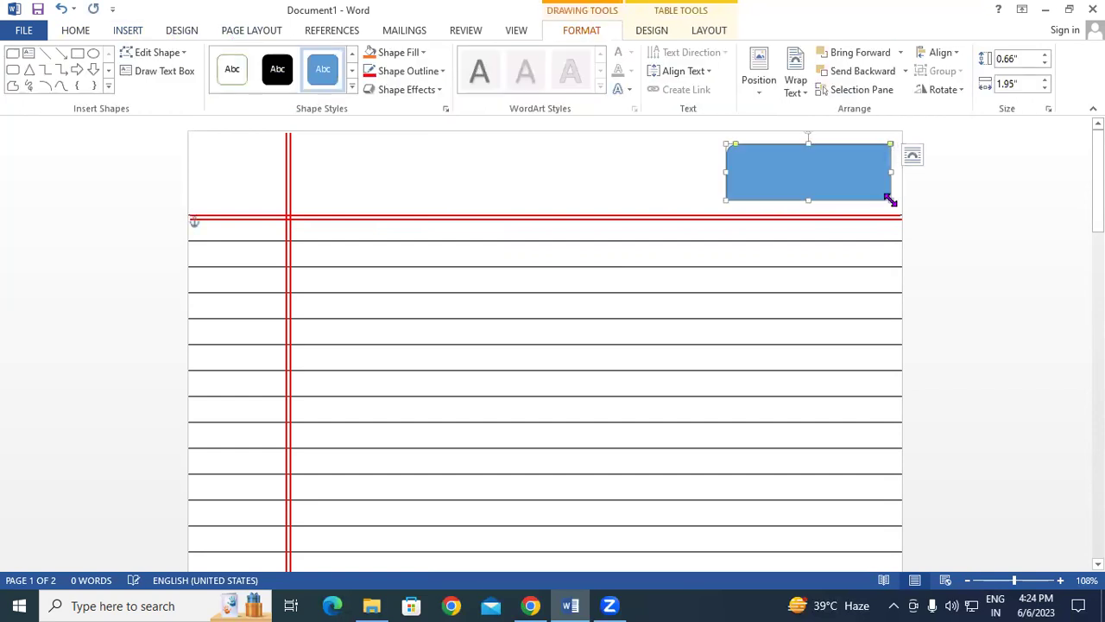
left_click_drag(803, 177, 803, 182)
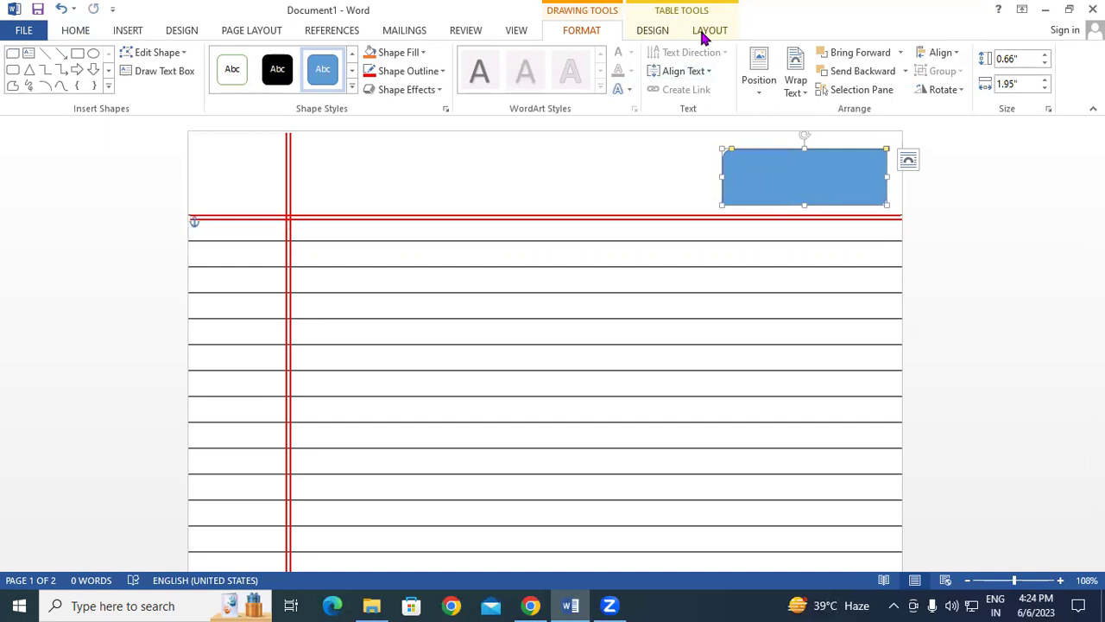
Step: Give the rounded box a white fill and a 1½ pt red outline
left_click(400, 53)
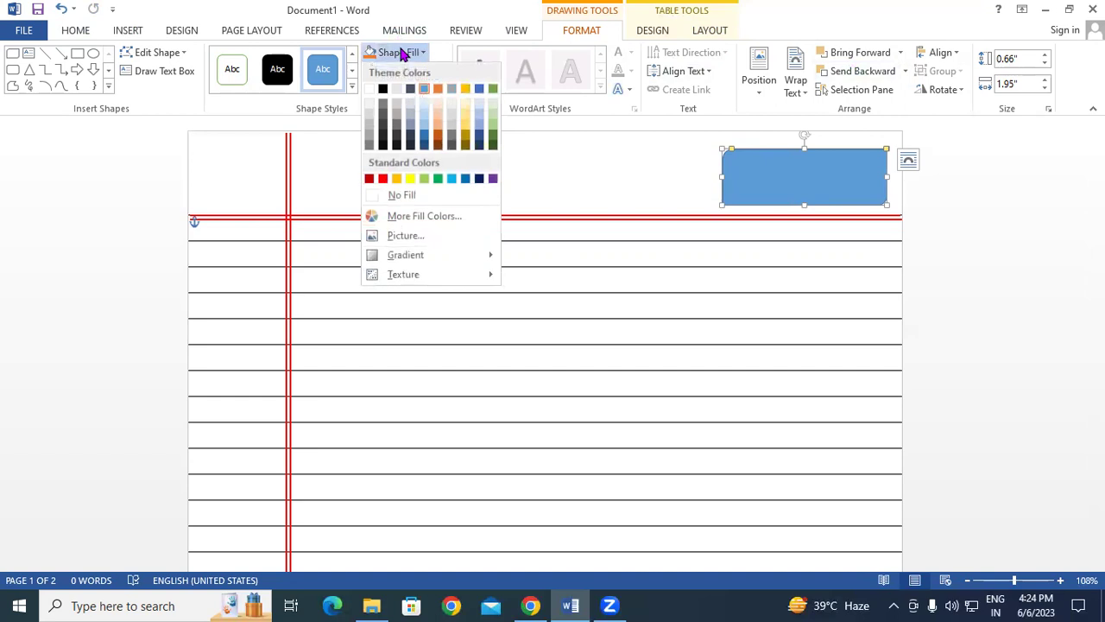
left_click(369, 90)
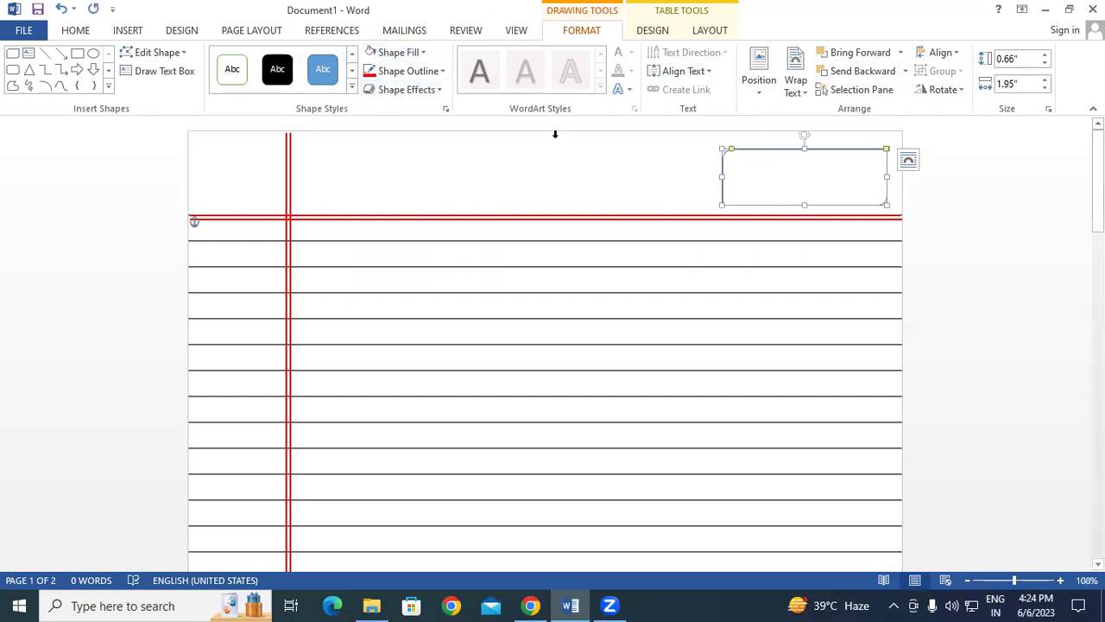
left_click(435, 74)
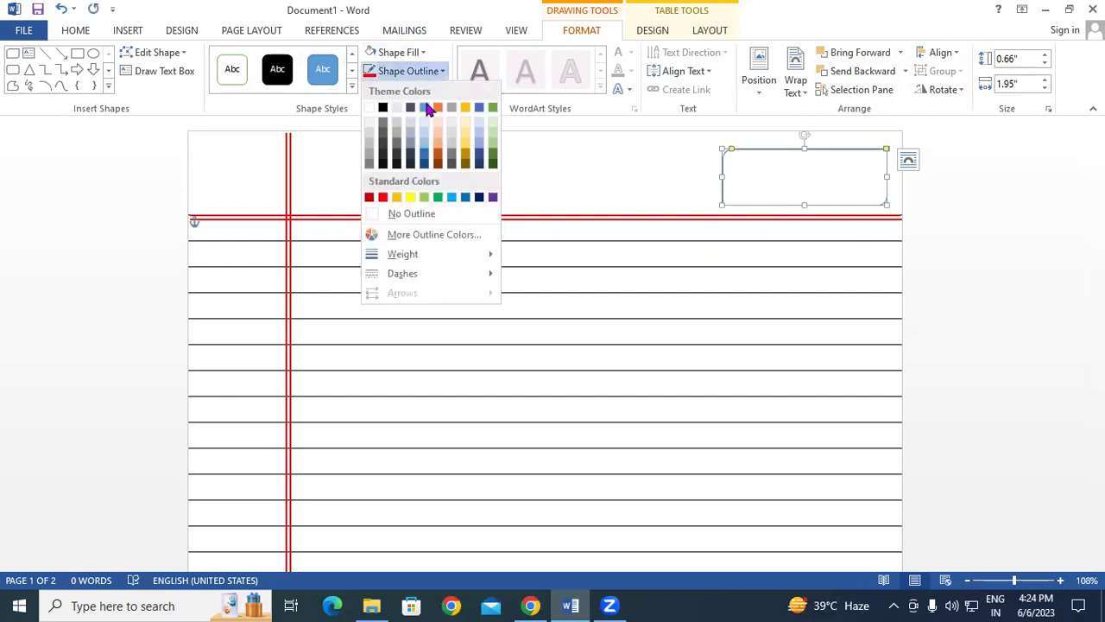
mouse_move(429, 253)
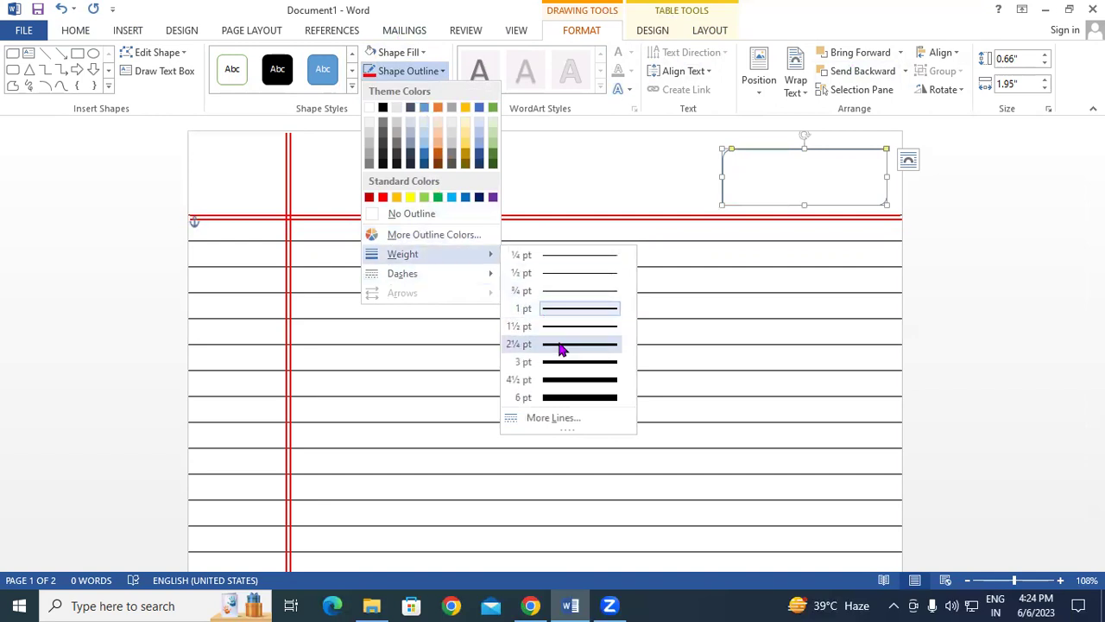
left_click(569, 327)
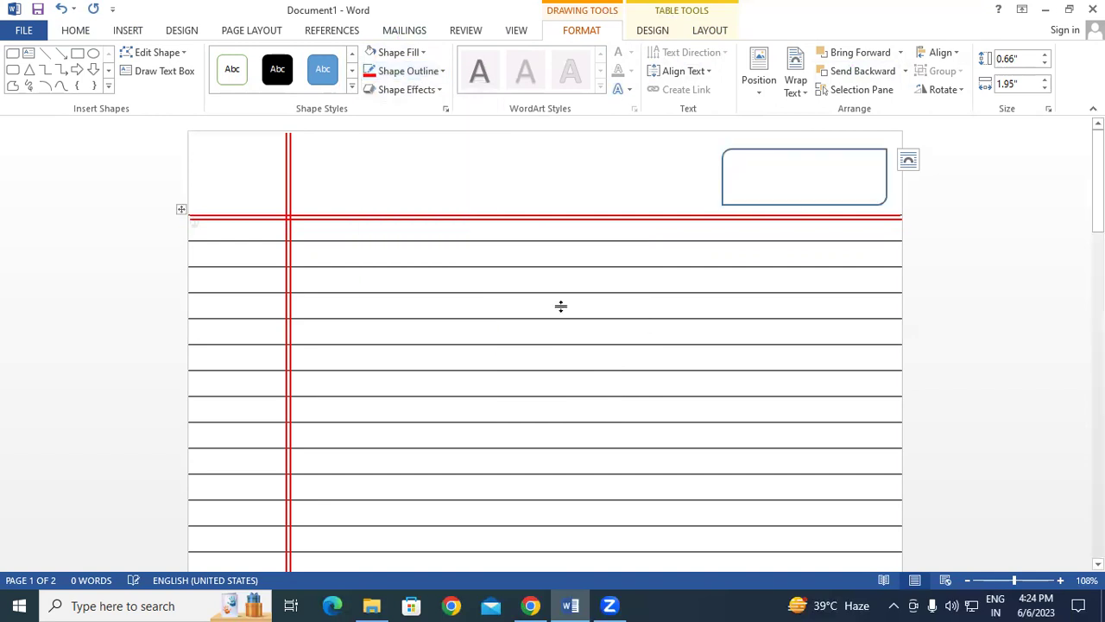
left_click(431, 74)
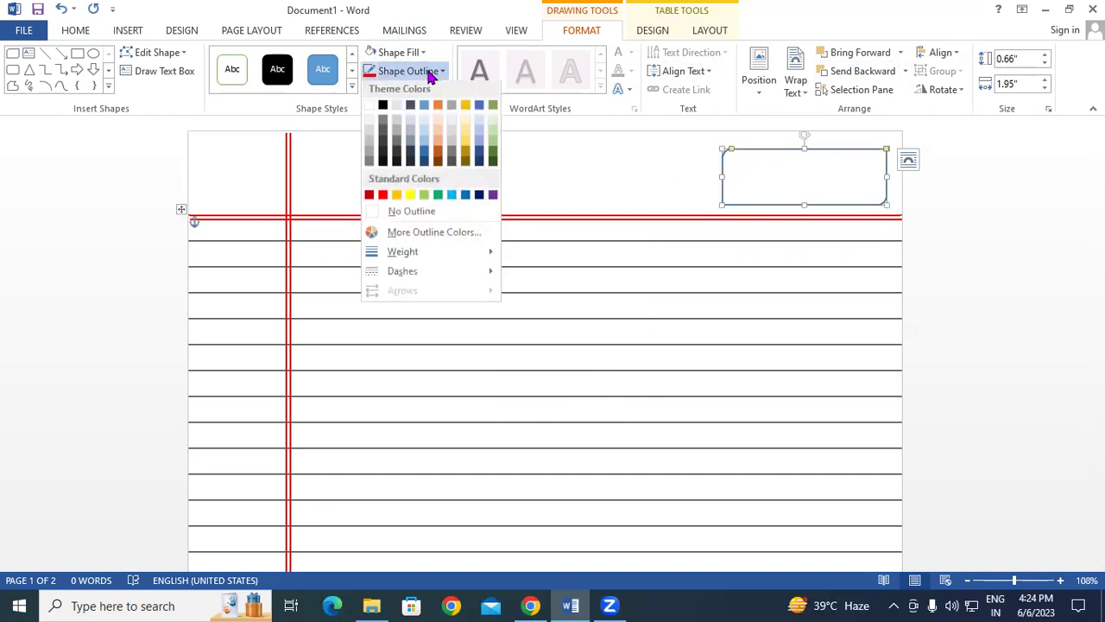
left_click(382, 198)
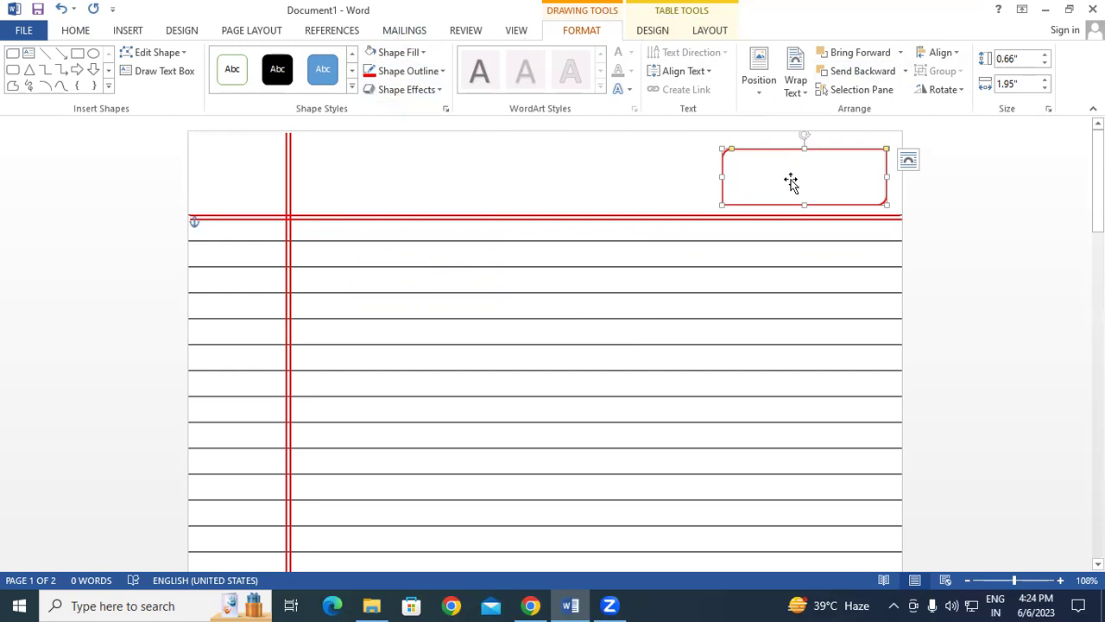
left_click(790, 181)
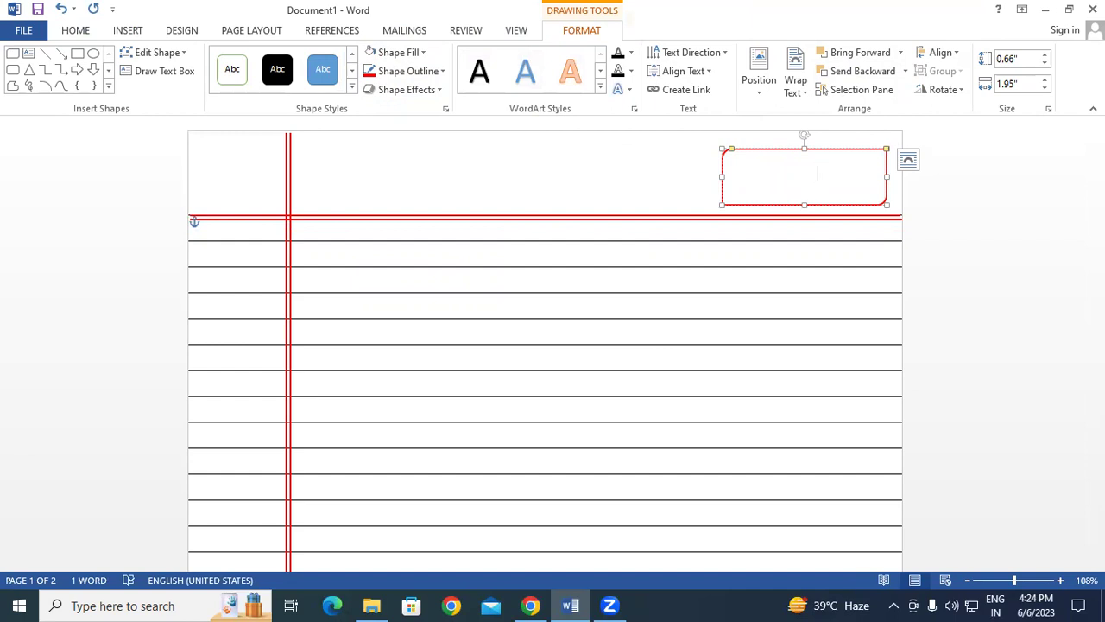
Step: Colour the box's Date text red, add dots after it, and type a dotted Page No line below
double_click(790, 180)
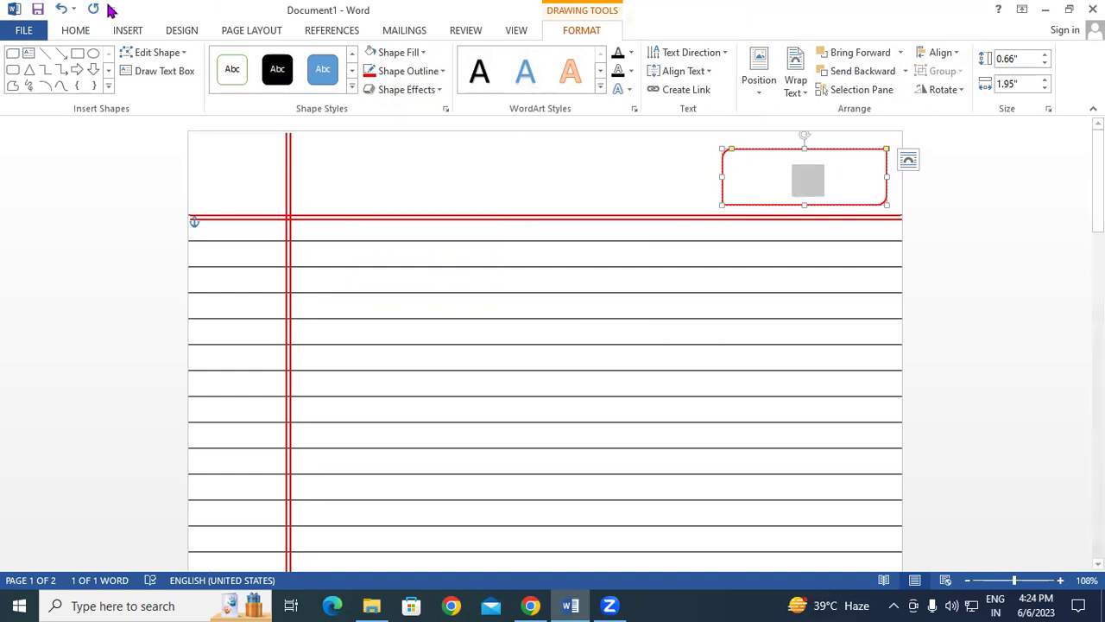
left_click(75, 33)
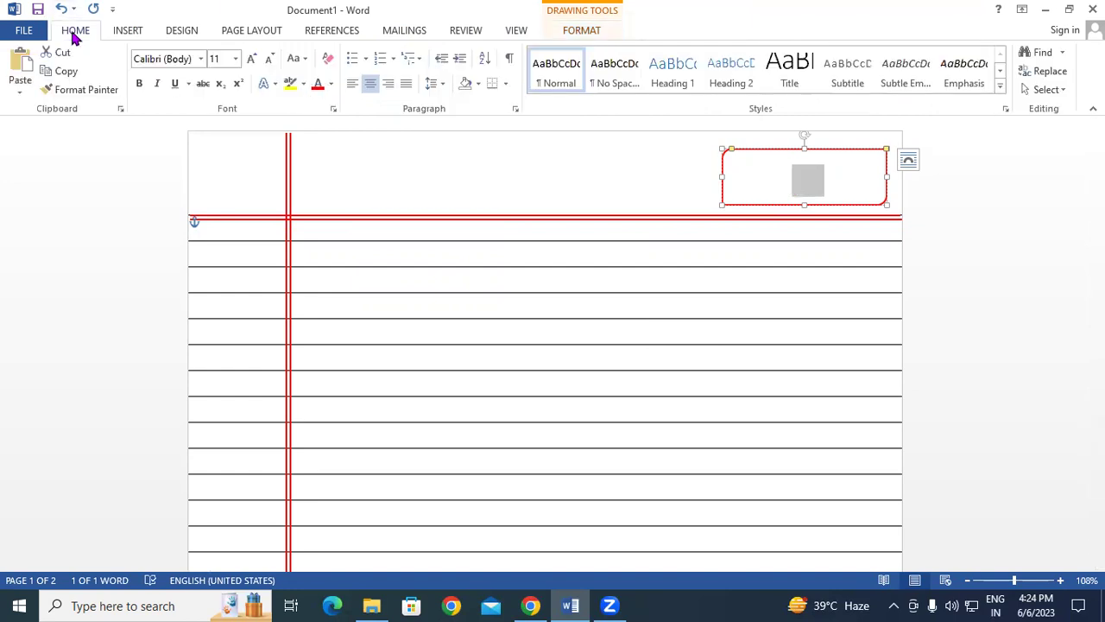
left_click(317, 86)
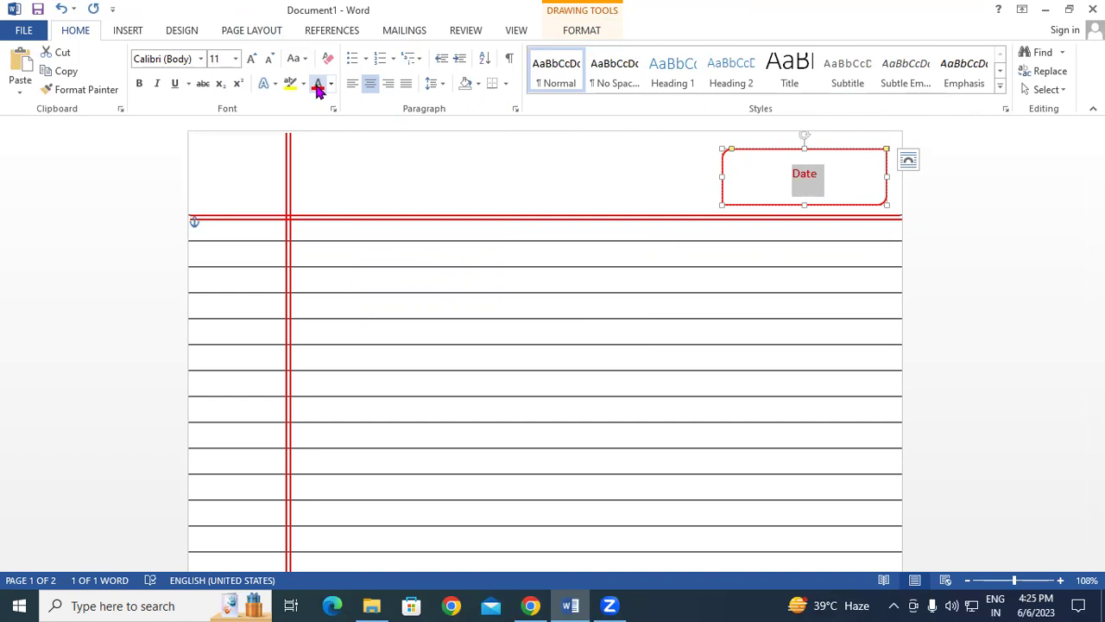
left_click(820, 173)
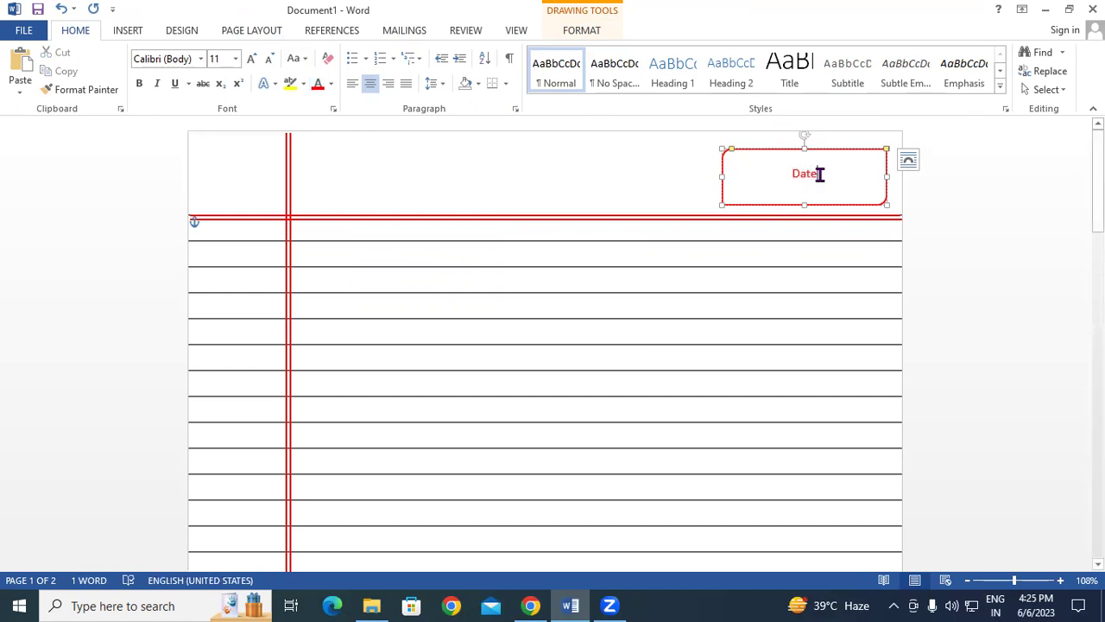
type("..................................")
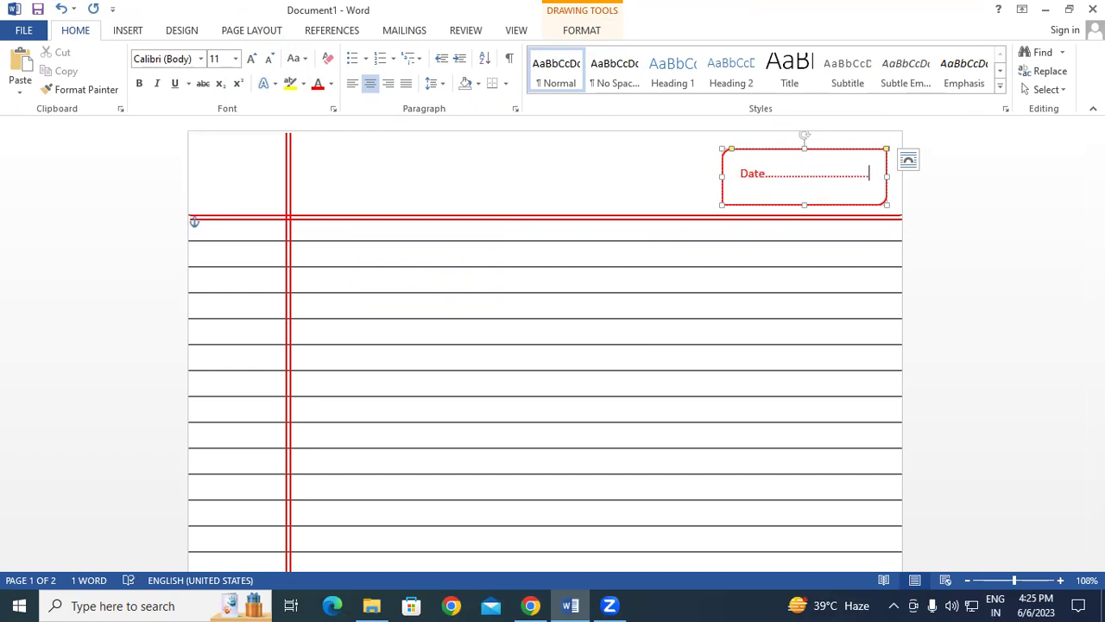
key("Return")
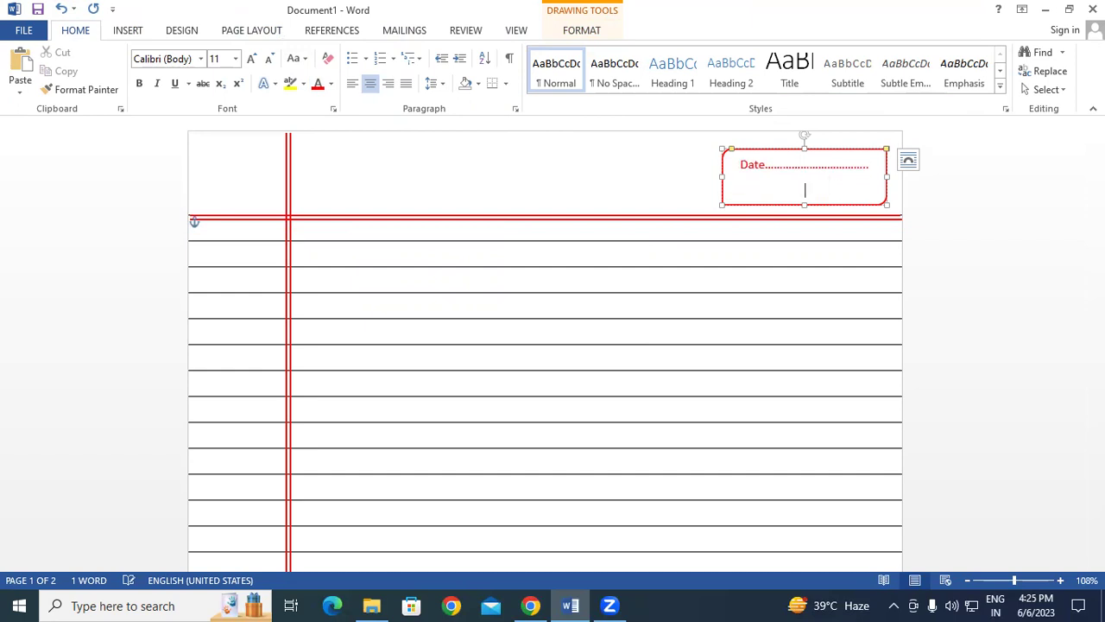
type("Page No")
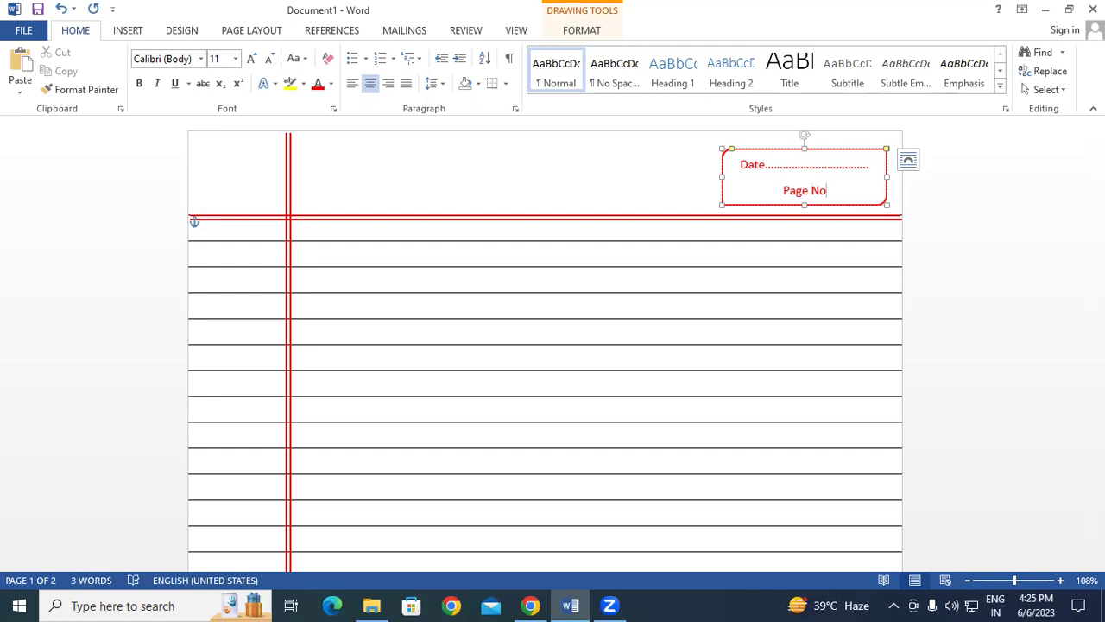
type("................................")
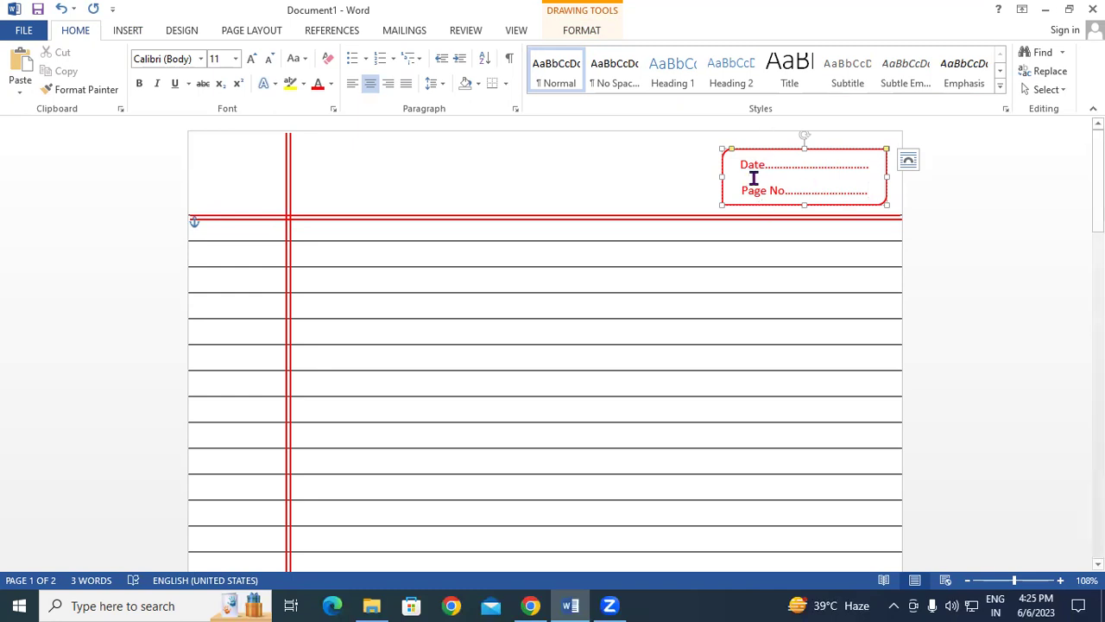
Step: Set the Date and Page No lines to 1.0 line spacing with no space after paragraph
left_click_drag(738, 164, 865, 195)
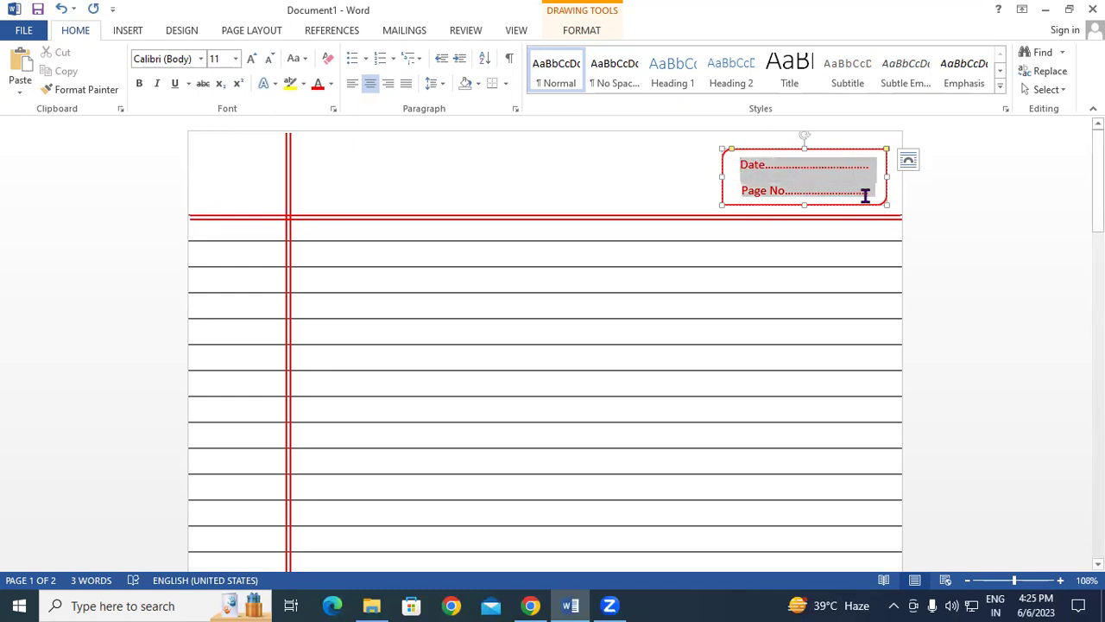
left_click(434, 83)
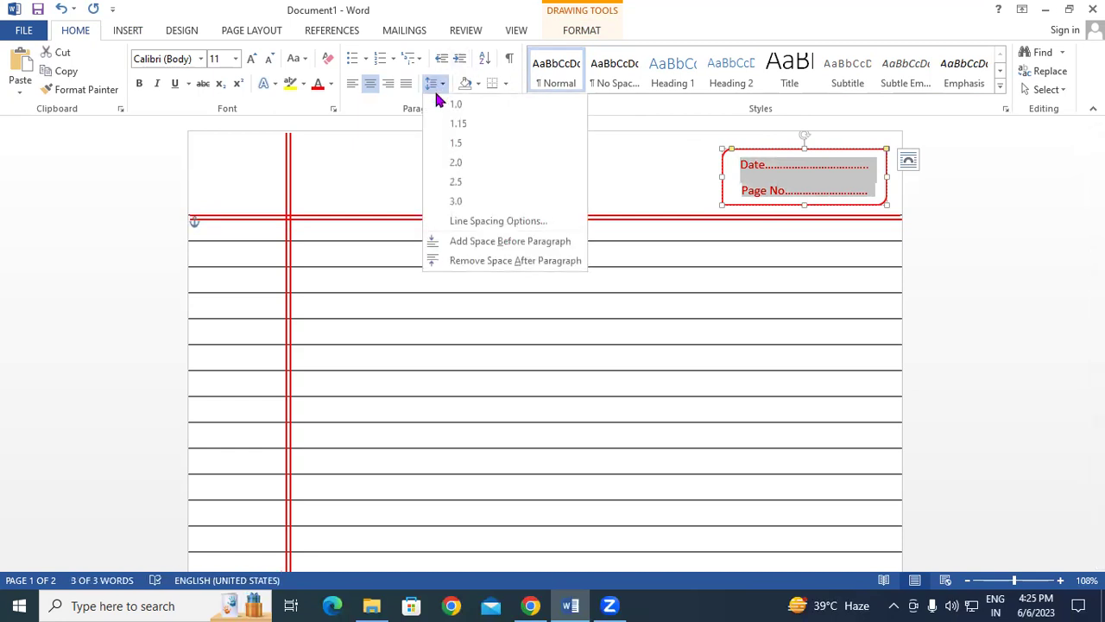
left_click(454, 105)
left_click(434, 84)
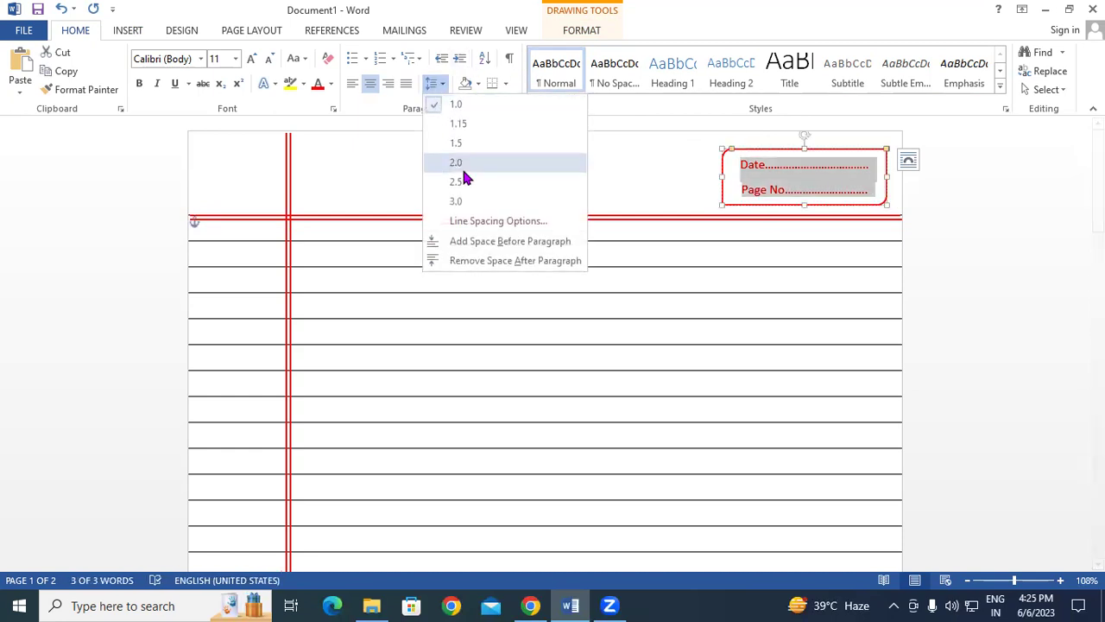
left_click(480, 259)
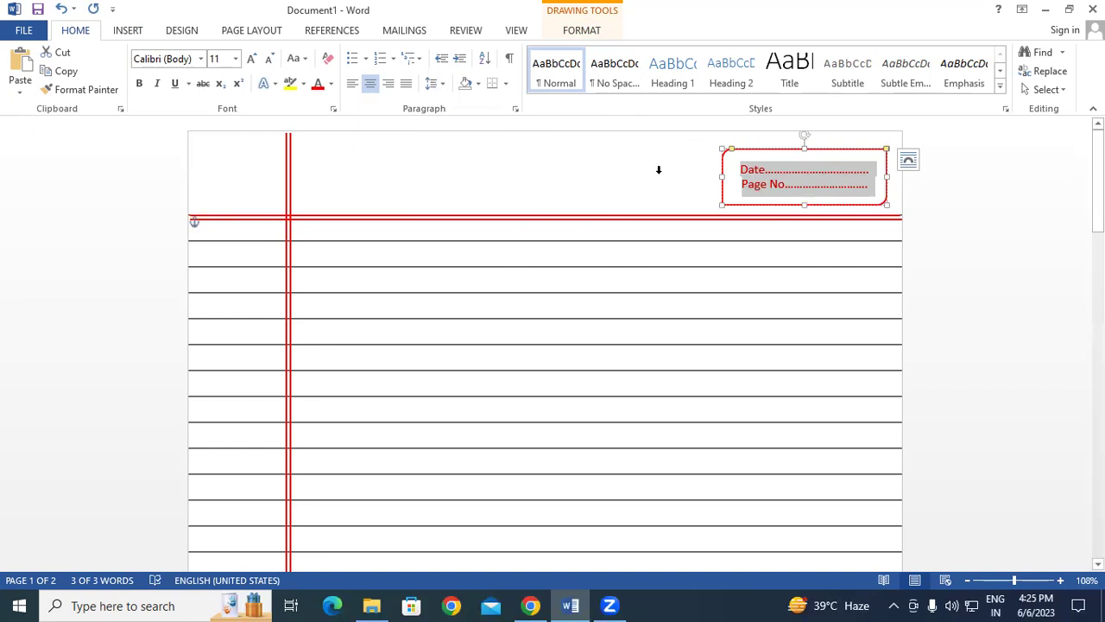
Step: Place the caret in the lined table's first row, then go to the File view
left_click(658, 169)
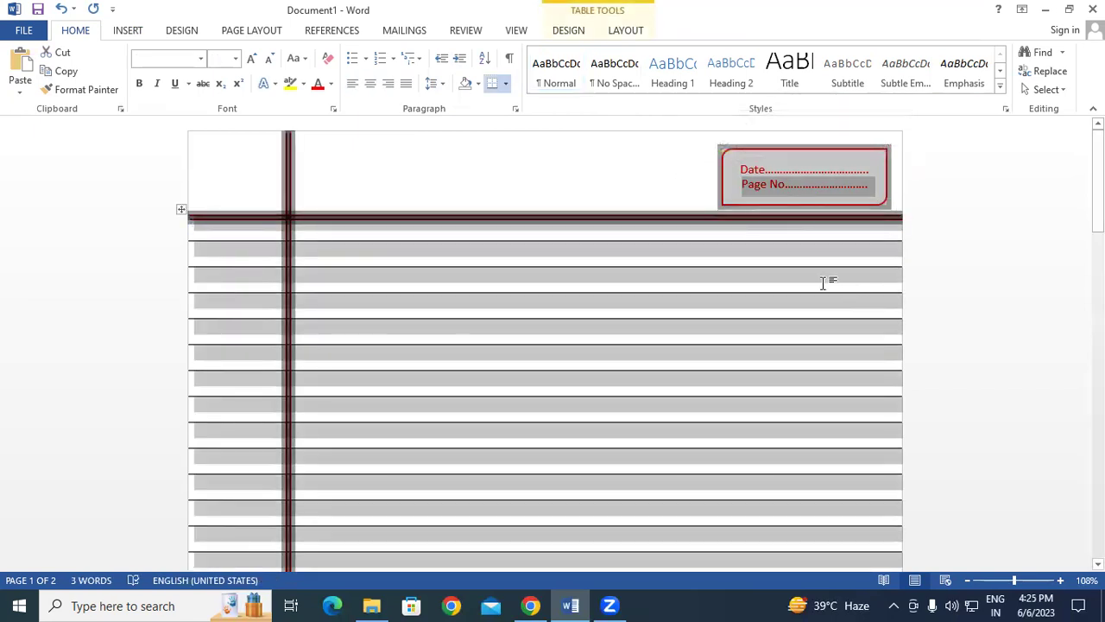
left_click(822, 283)
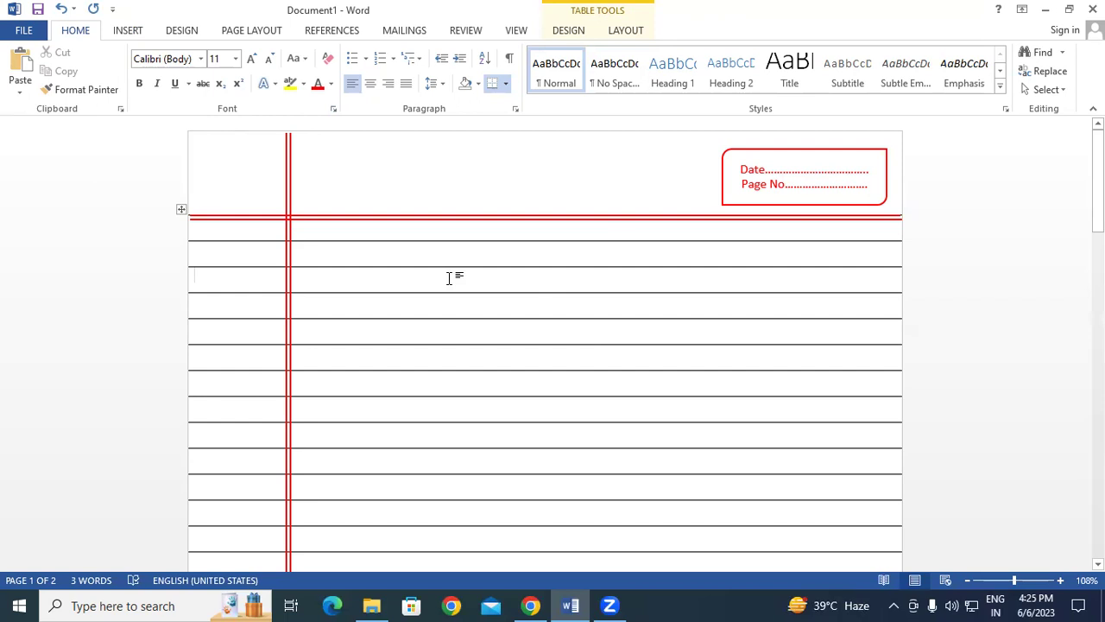
key("Up")
key("Up")
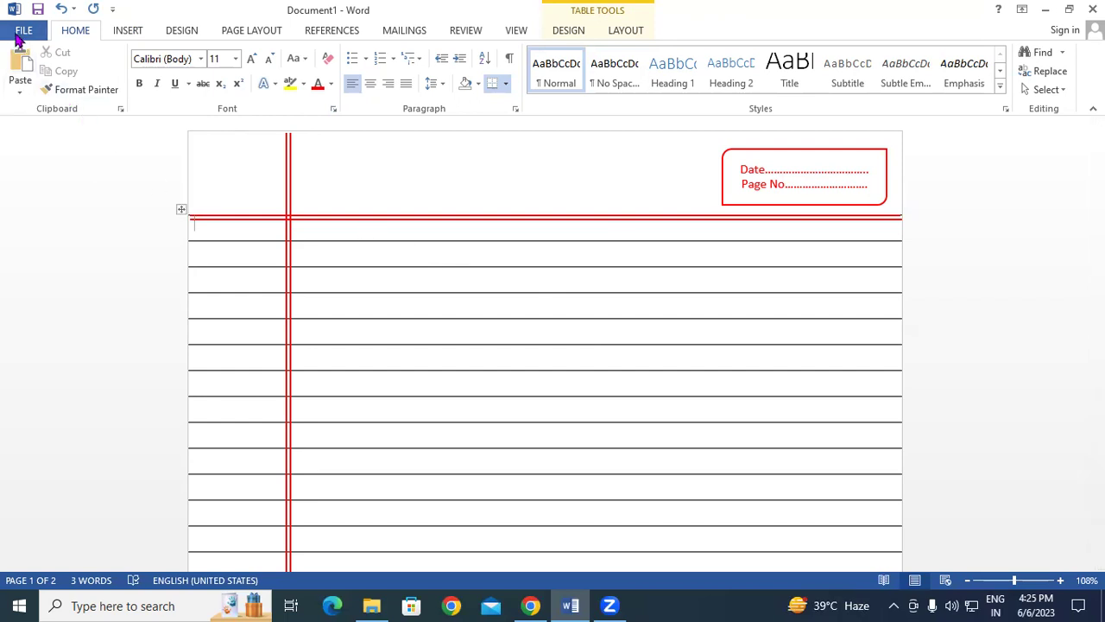
left_click(23, 32)
left_click(42, 223)
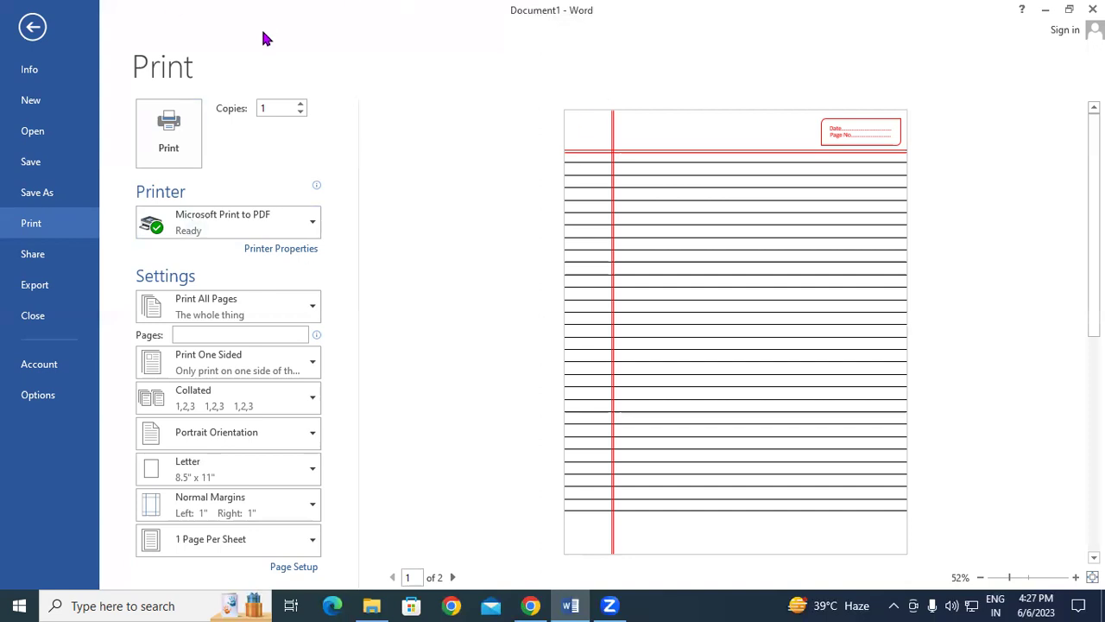
left_click(32, 27)
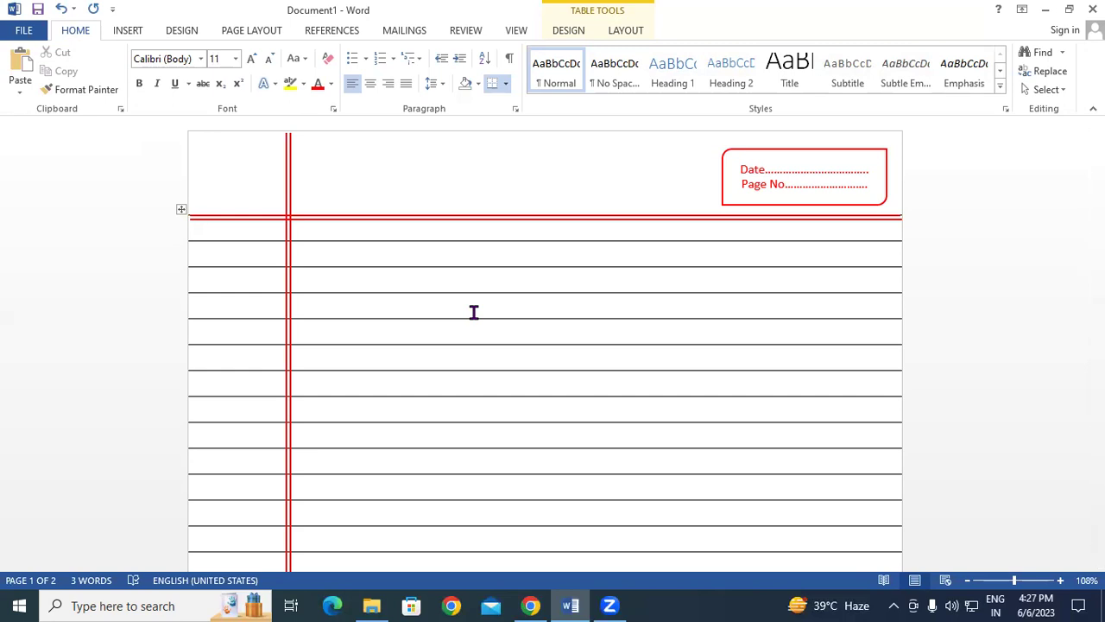
Step: Create a new blank document, Document2, with Ctrl+N
key("ctrl+n")
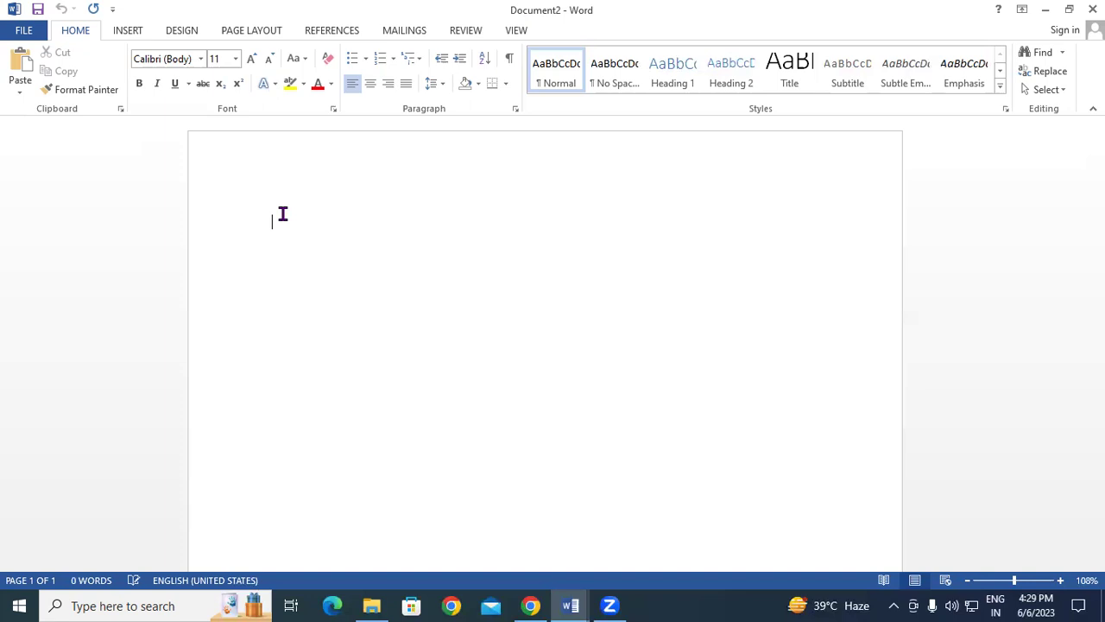
Step: Open the Table menu on the Insert ribbon to reach the Quick Tables gallery
left_click(123, 31)
left_click(97, 86)
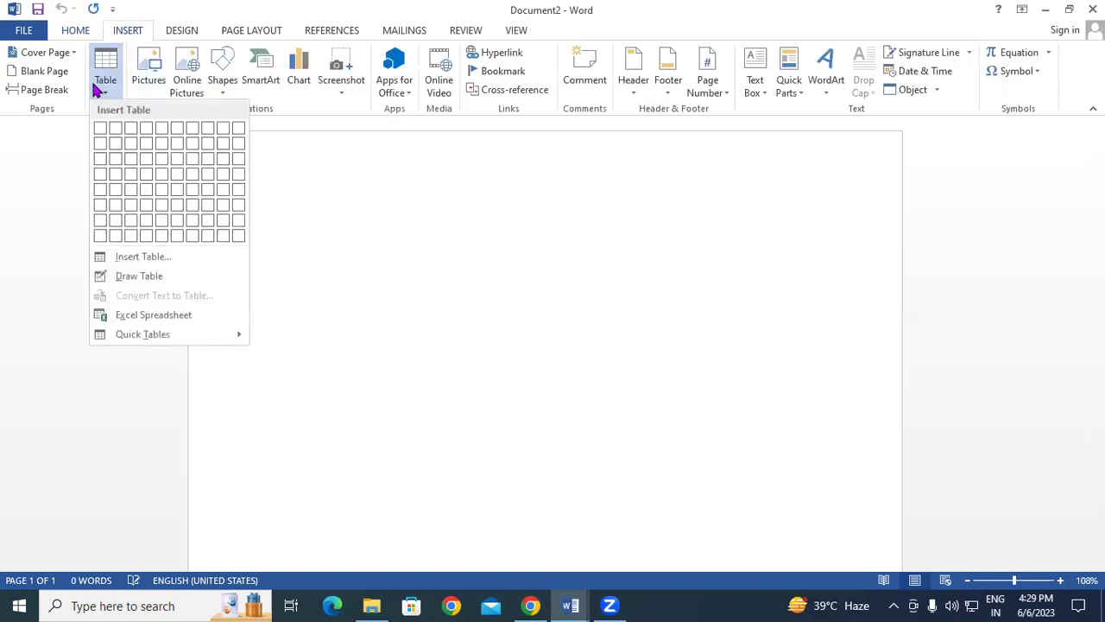
mouse_move(142, 334)
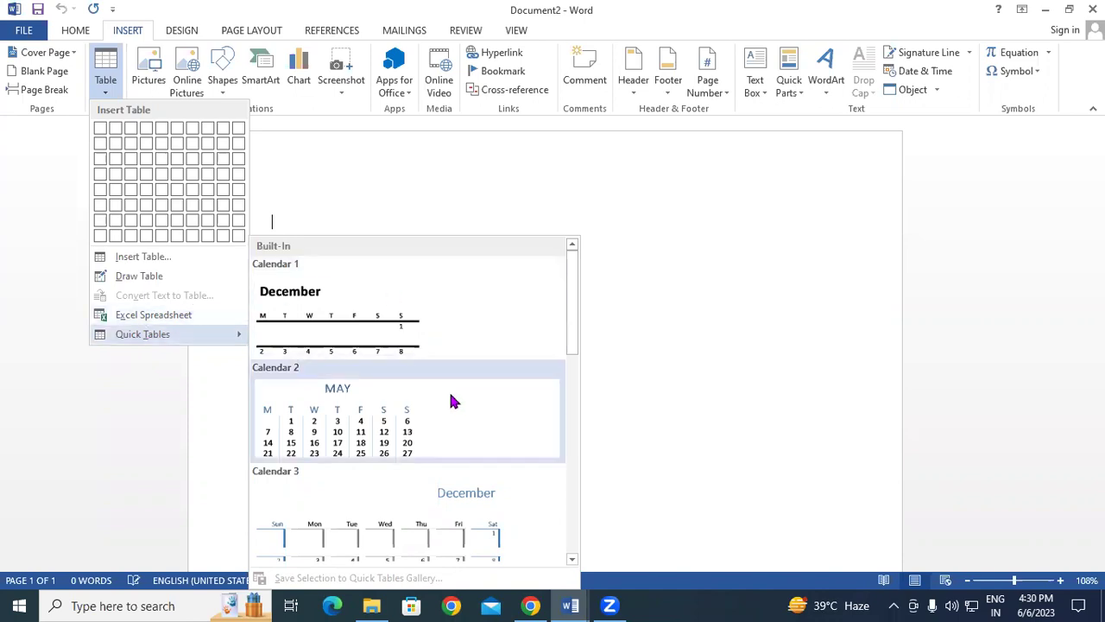
Step: Scroll the Quick Tables gallery and insert the Calendar 2 table showing May
left_click_drag(575, 296, 557, 439)
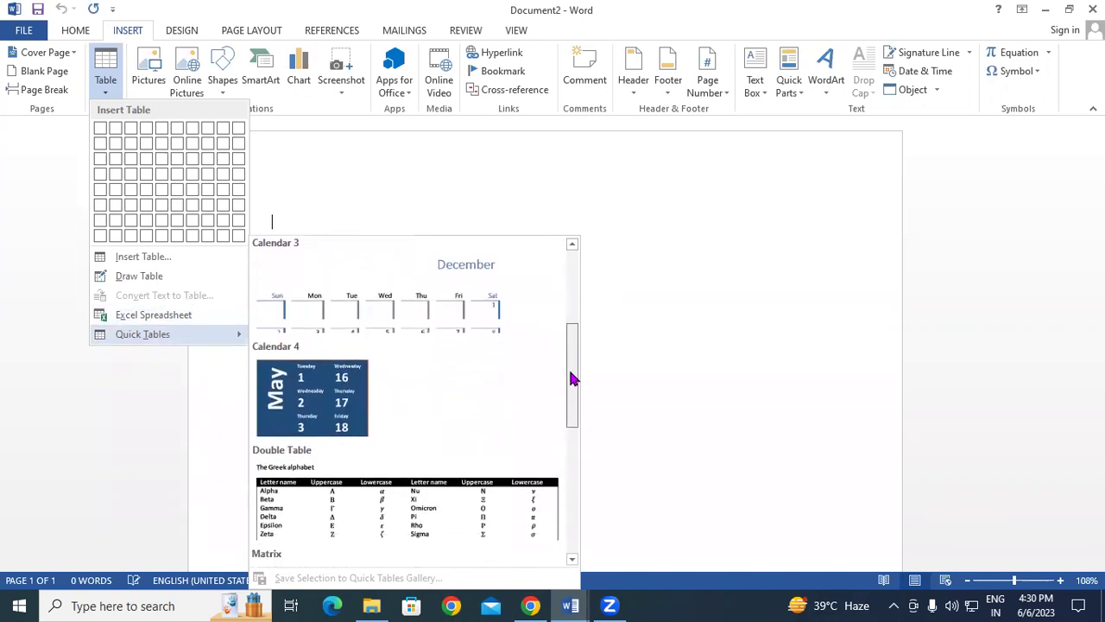
scroll(557, 439, "down", 3)
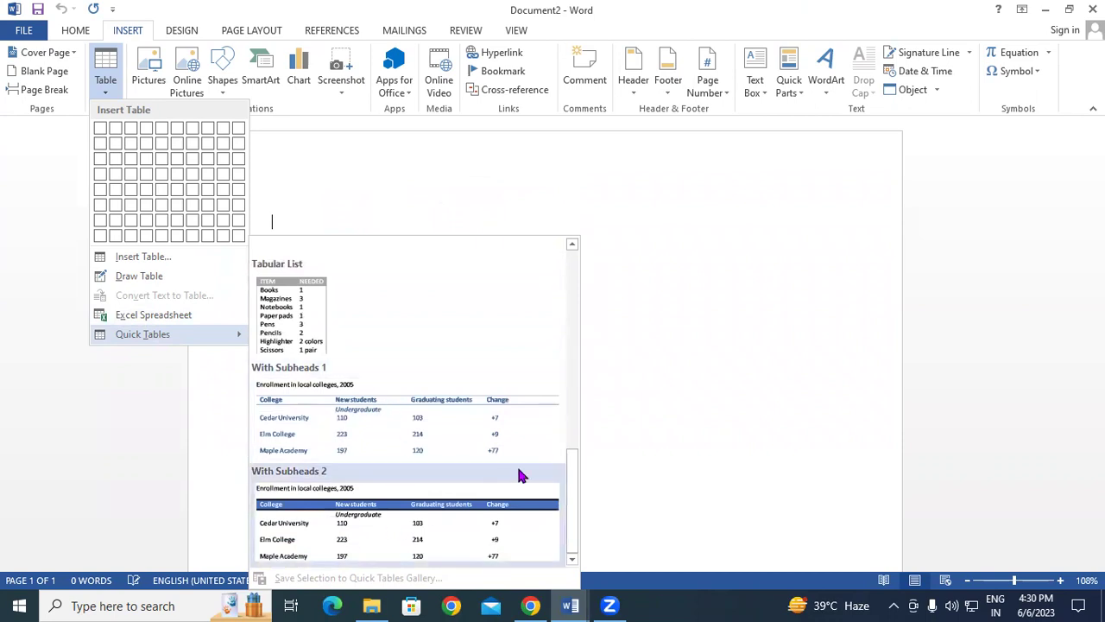
left_click_drag(572, 469, 560, 260)
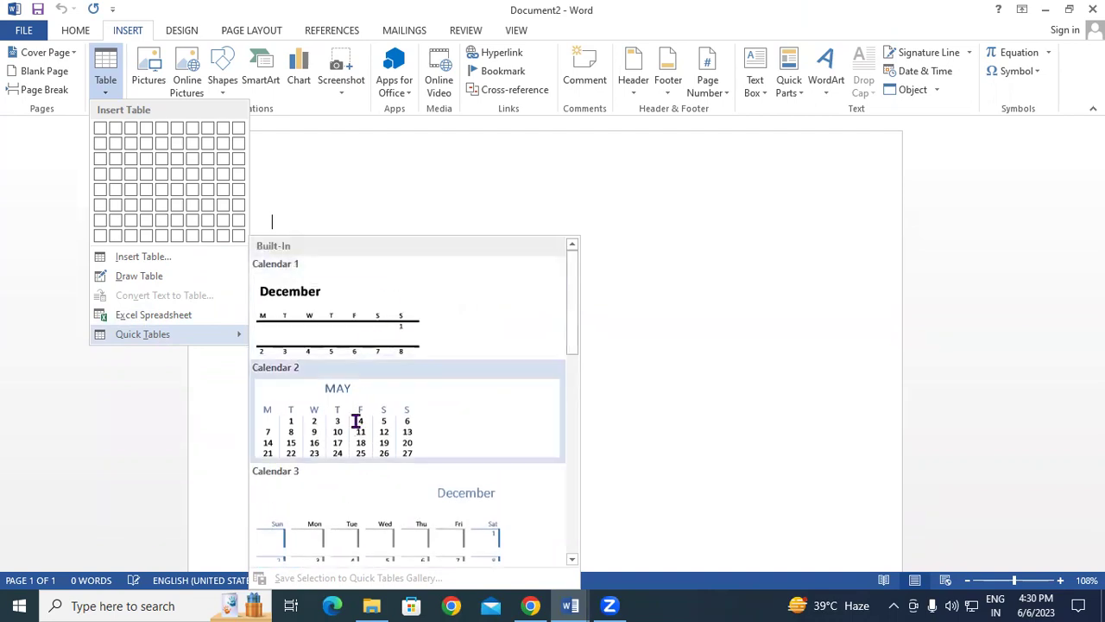
left_click(355, 421)
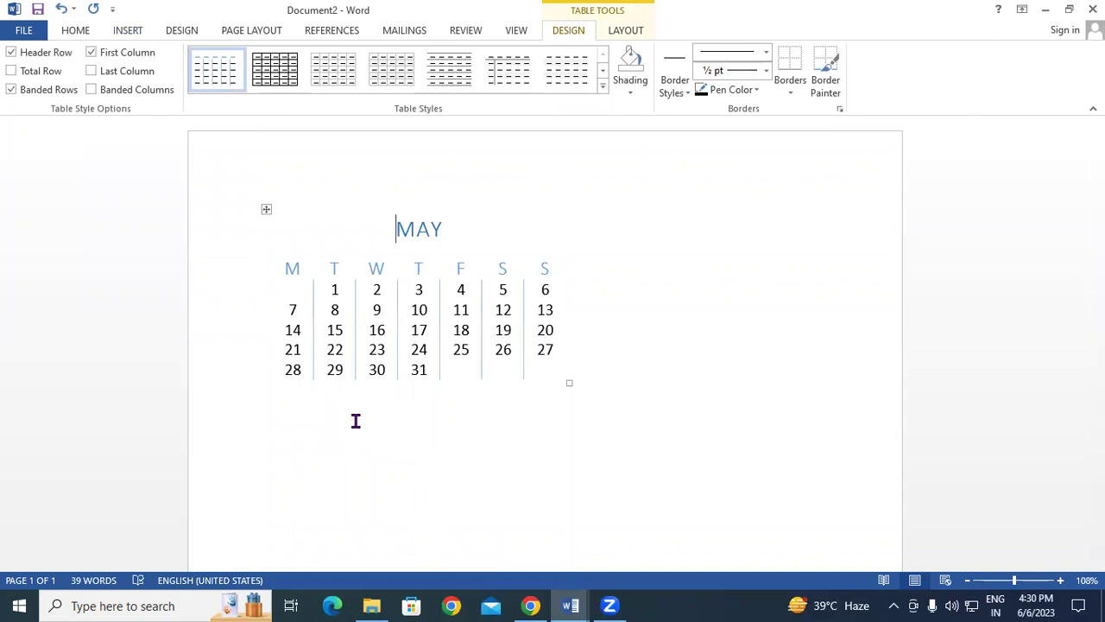
Step: Resize the MAY calendar table by its handle into a compact grid with narrow columns
left_click(566, 384)
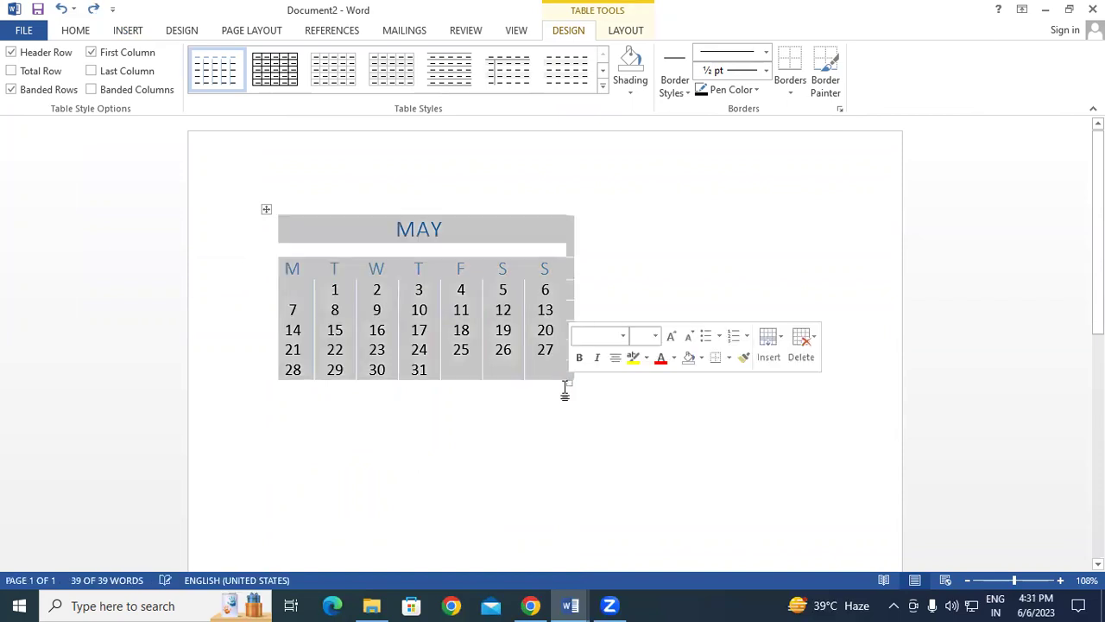
mouse_move(566, 384)
left_mouse_down()
mouse_move(415, 283)
mouse_move(721, 520)
left_mouse_up()
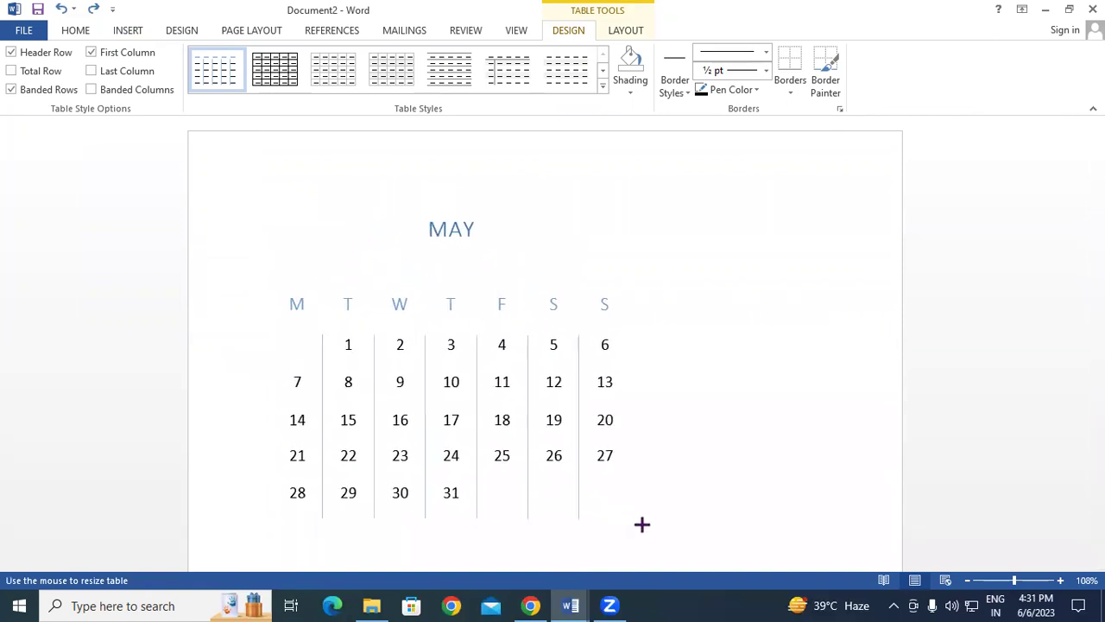
mouse_move(721, 521)
left_mouse_down()
mouse_move(867, 212)
mouse_move(814, 353)
left_mouse_up()
left_click_drag(852, 293, 496, 292)
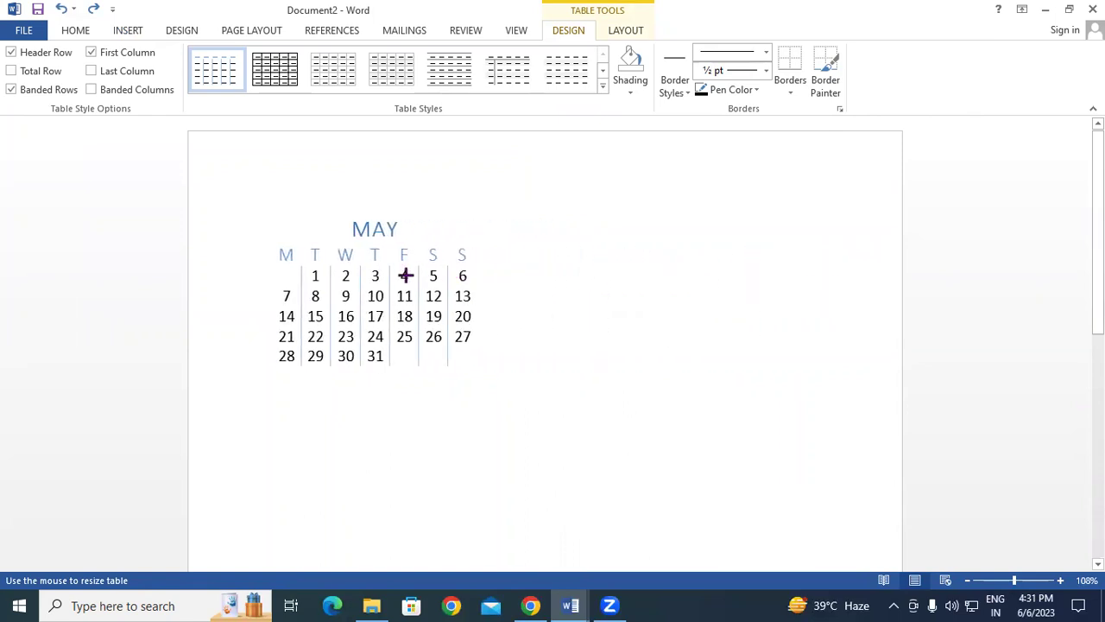
mouse_move(496, 292)
left_mouse_down()
mouse_move(878, 331)
mouse_move(407, 296)
left_mouse_up()
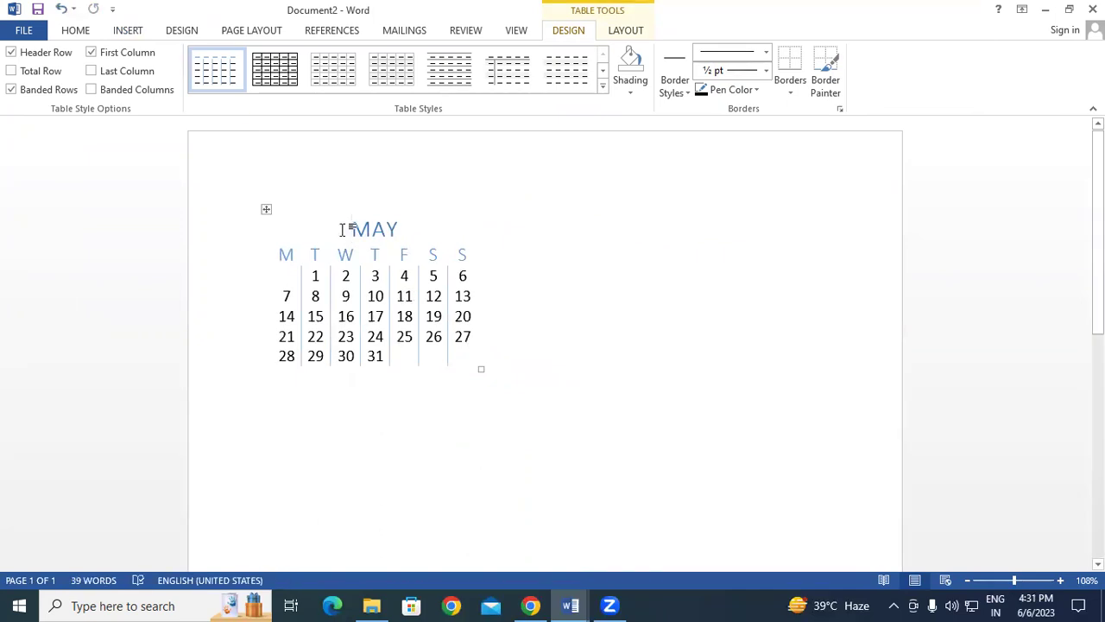
Step: Apply the yellow Grid Table 2 Accent 4 style and open the June 2023 system calendar
left_click(602, 71)
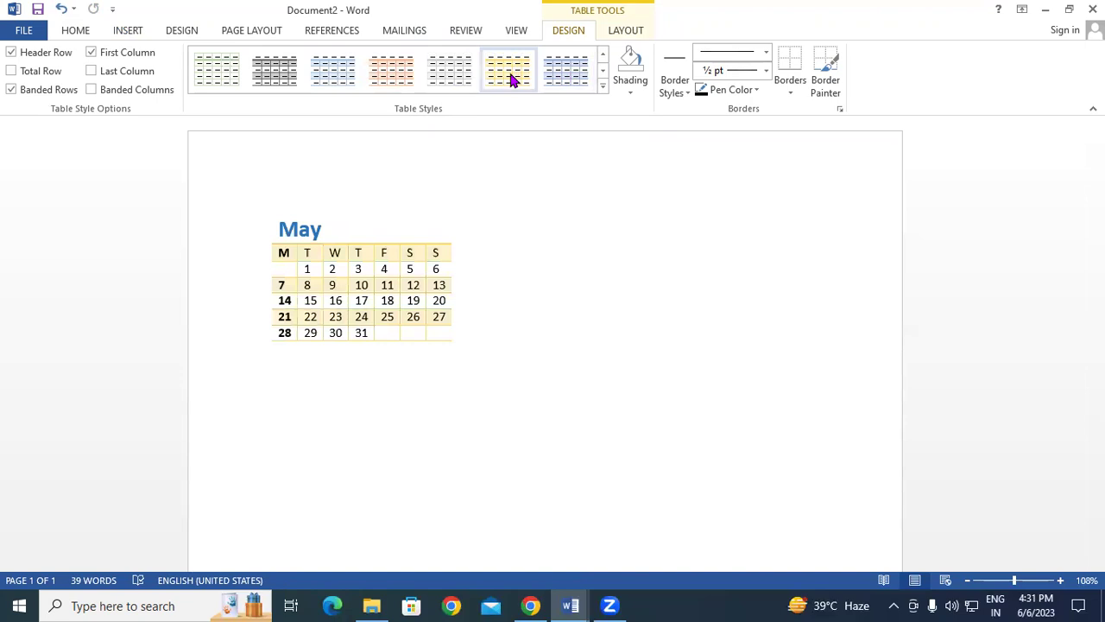
left_click(484, 79)
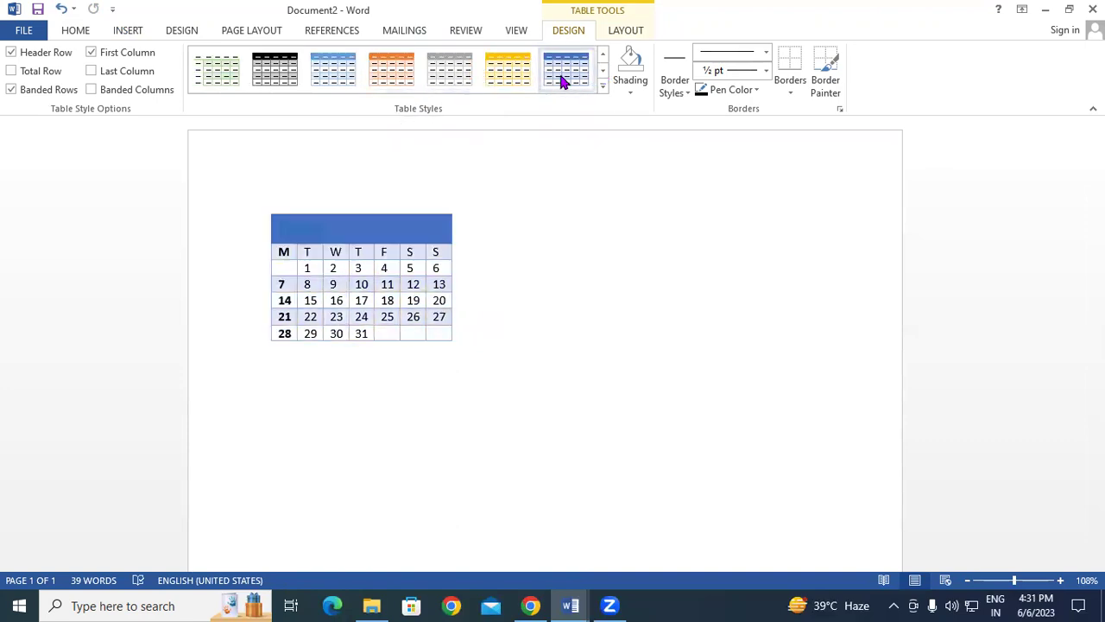
mouse_move(361, 285)
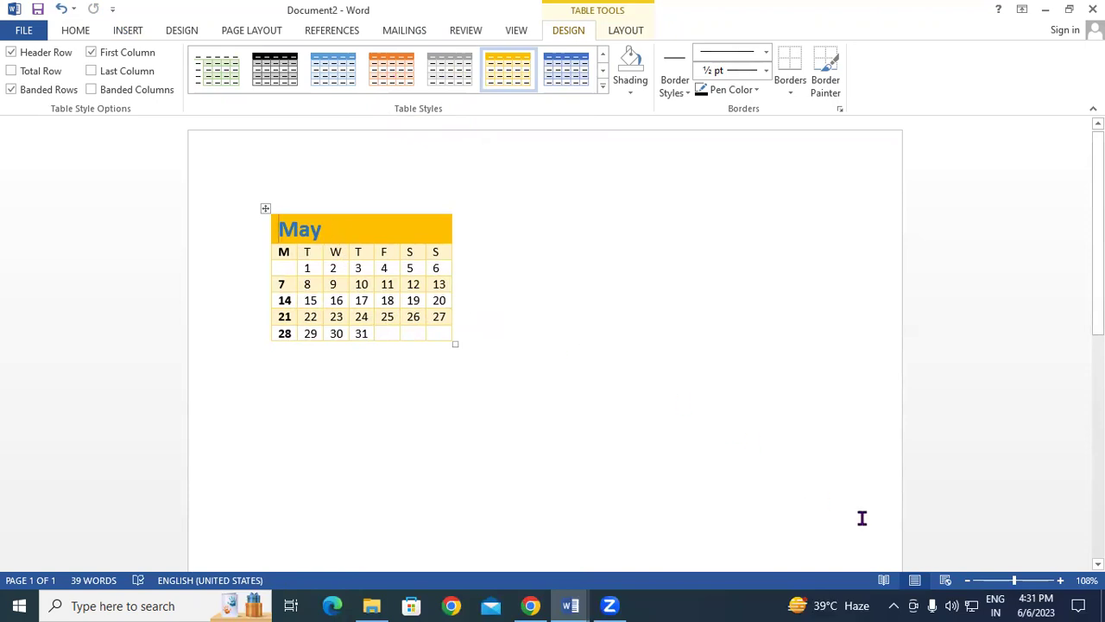
left_click(1035, 605)
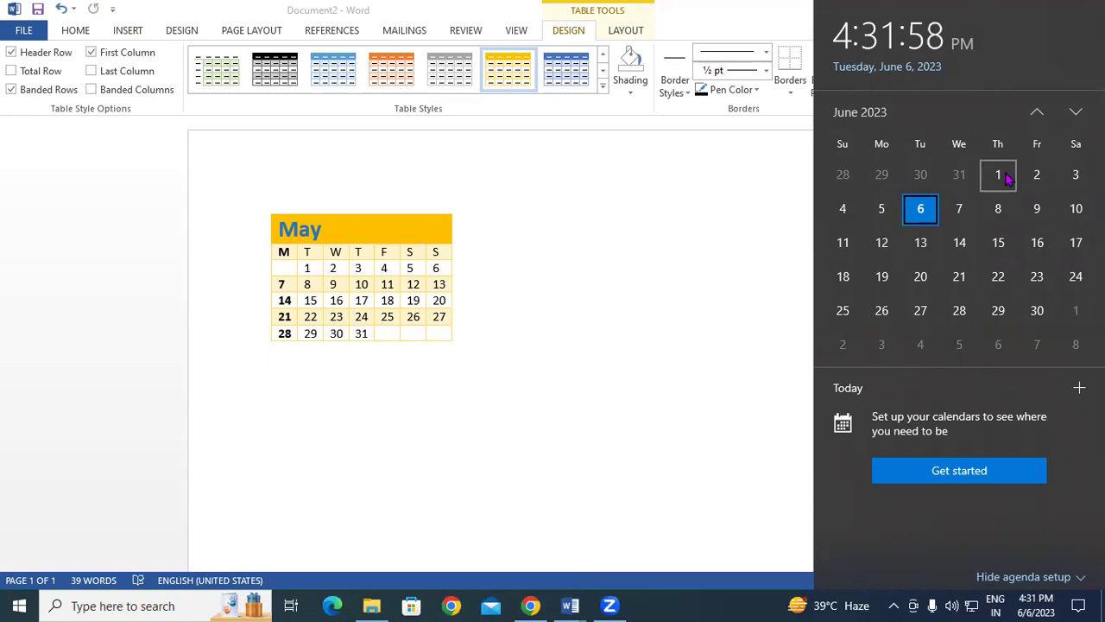
Step: Retitle the table June and clear the 1, 2, 3 from the first week's Tuesday–Thursday cells
double_click(313, 231)
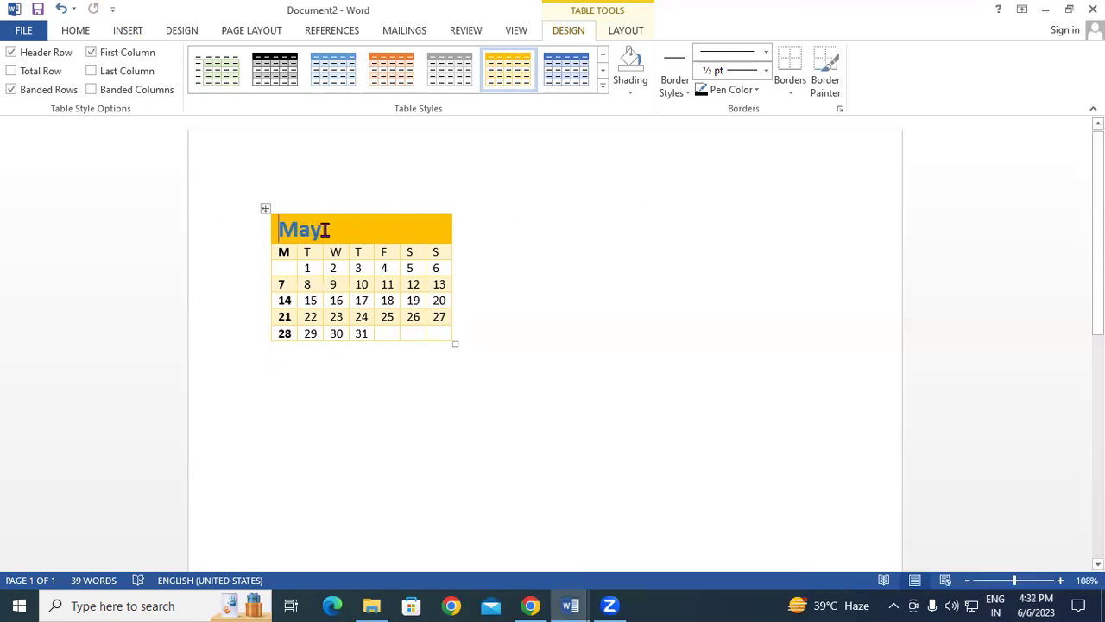
left_click_drag(326, 231, 280, 231)
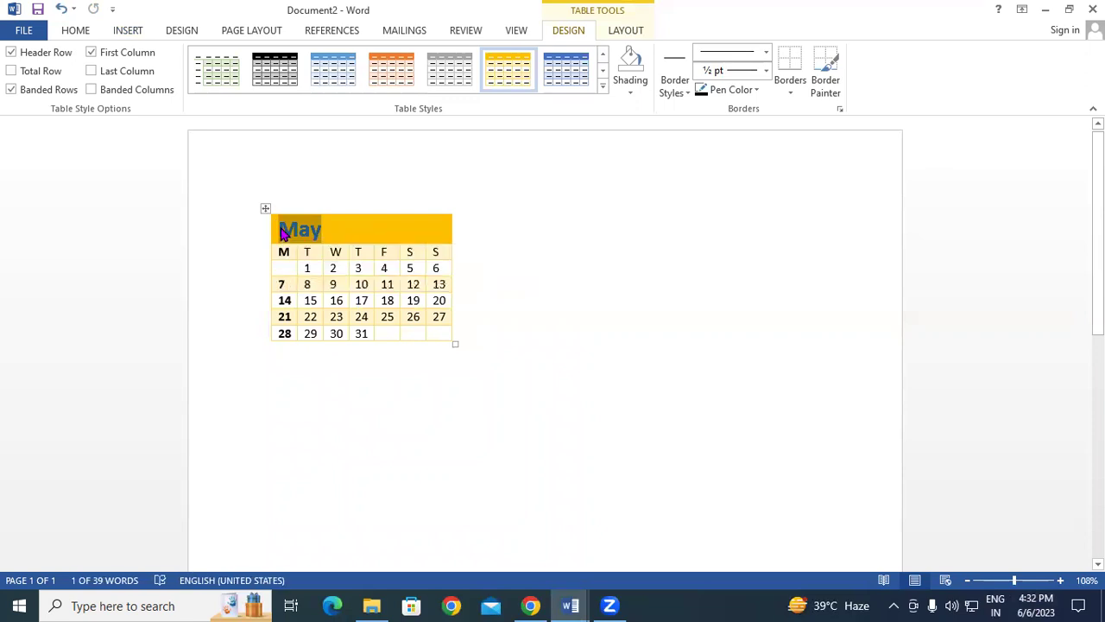
type("June")
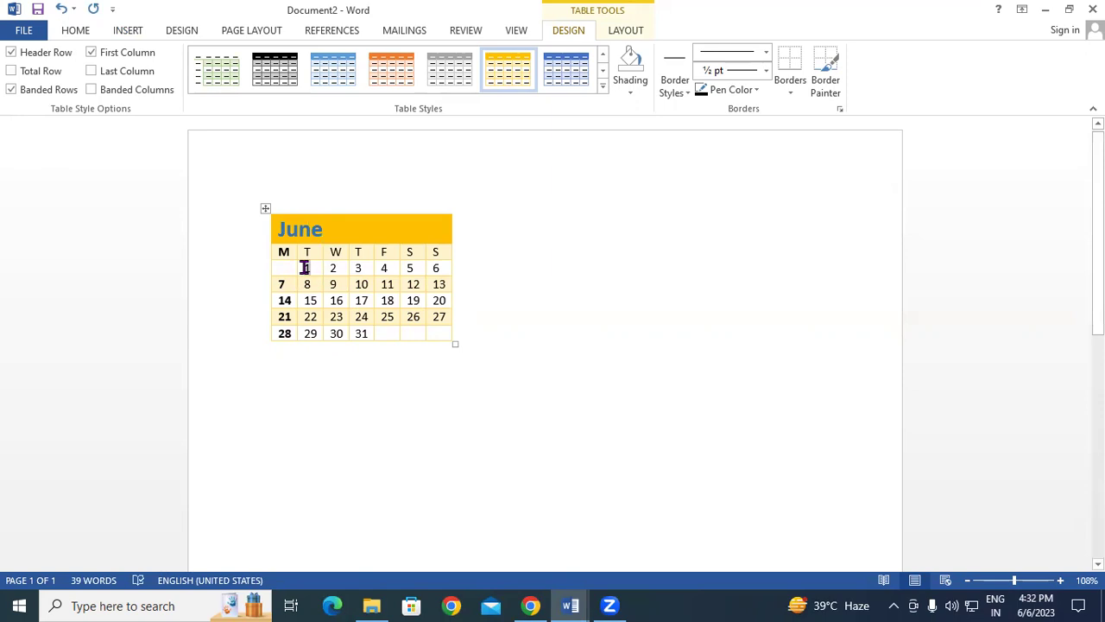
double_click(305, 268)
key("Delete")
double_click(333, 268)
key("Delete")
double_click(356, 268)
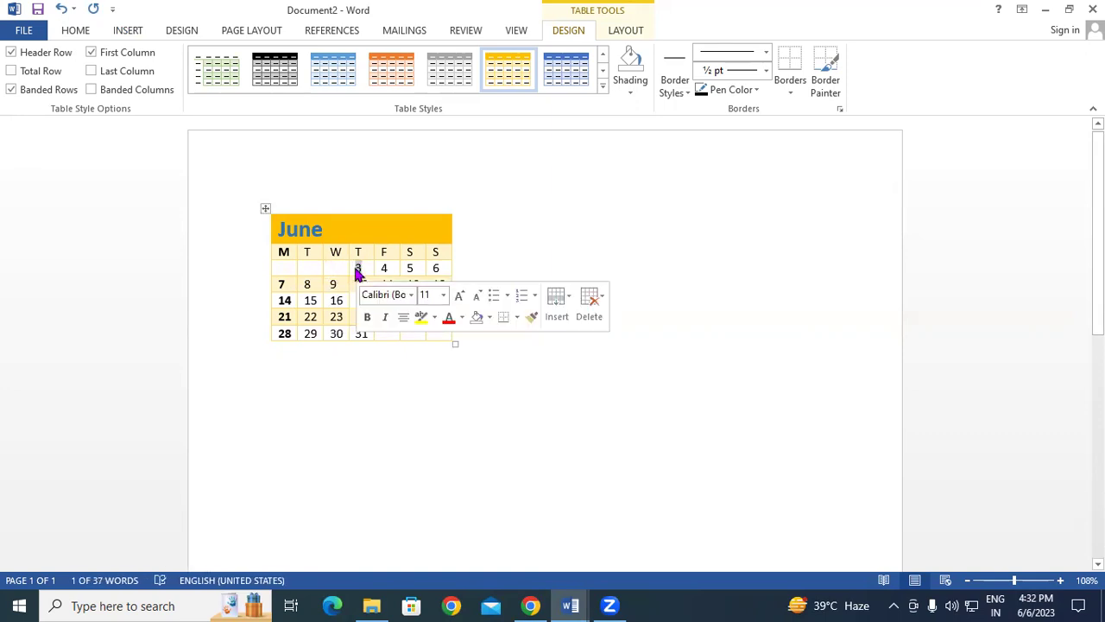
key("Delete")
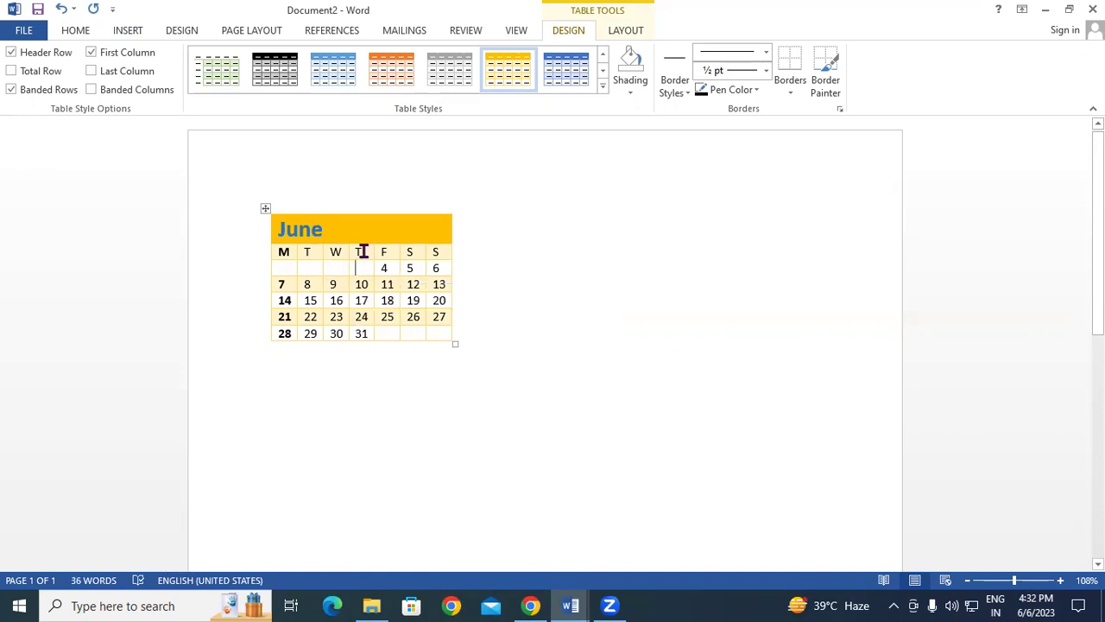
Step: Retype the dates cell by cell from Thursday 1 through 20 at the start of week four
type("1")
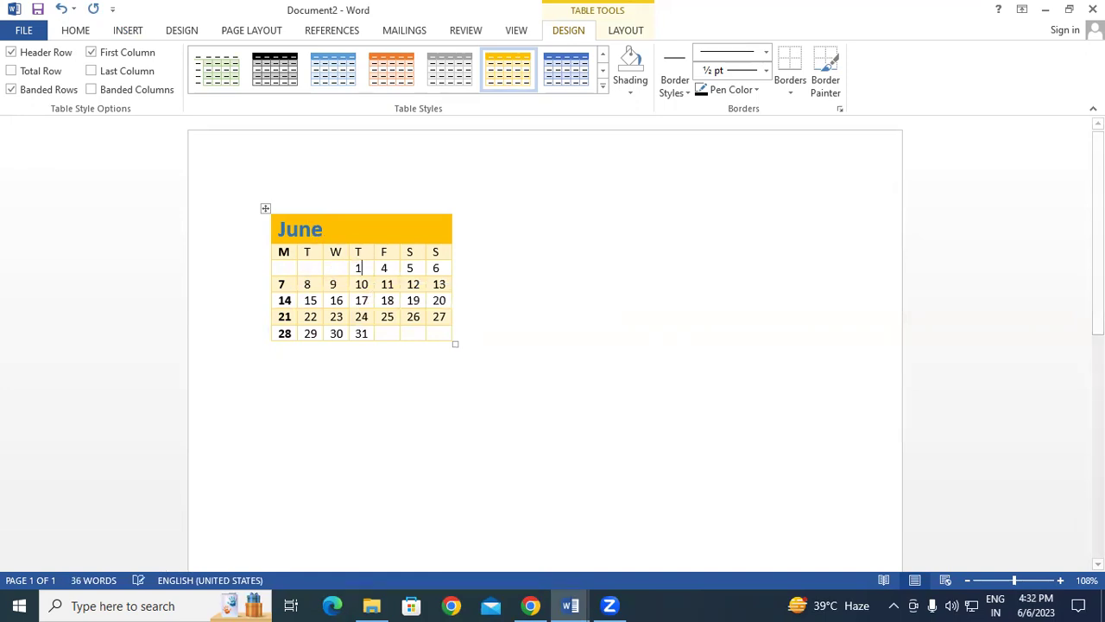
key("Tab")
type("2")
key("Tab")
type("3")
key("Tab")
key("Tab")
type("6")
key("Tab")
type("7")
key("Tab")
type("8")
key("Tab")
type("9")
key("Tab")
type("10")
key("Tab")
type("11")
key("Tab")
type("12")
key("Tab")
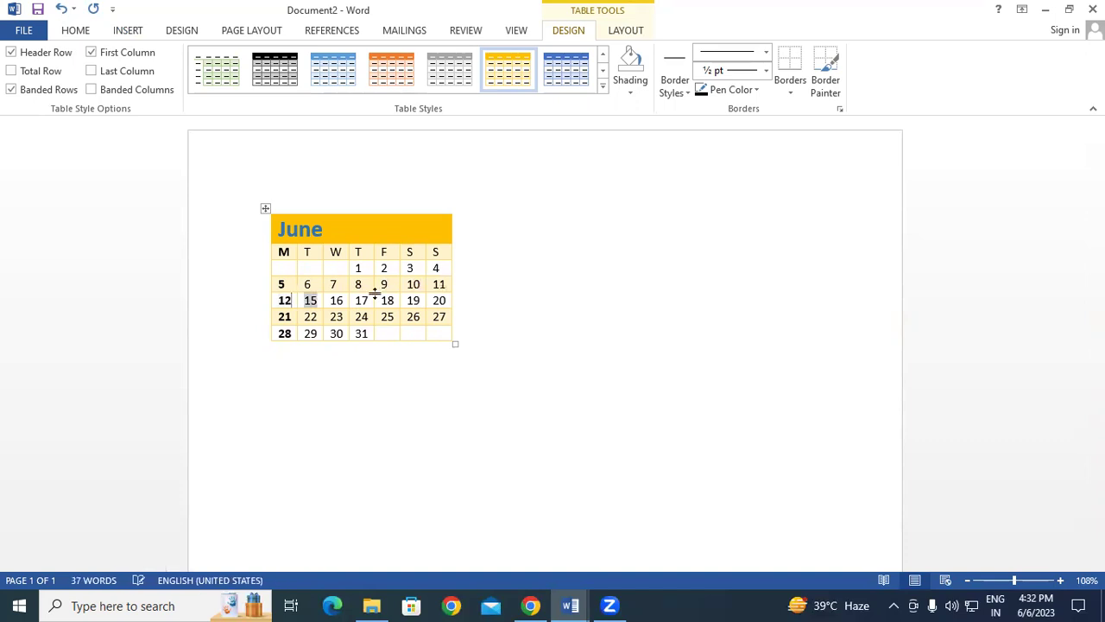
type("13")
key("Tab")
type("14")
key("Tab")
type("15")
key("Tab")
type("16")
key("Tab")
type("1")
key("Tab")
type("18")
key("Tab")
type("19")
key("Tab")
type("20")
key("Tab")
type("1")
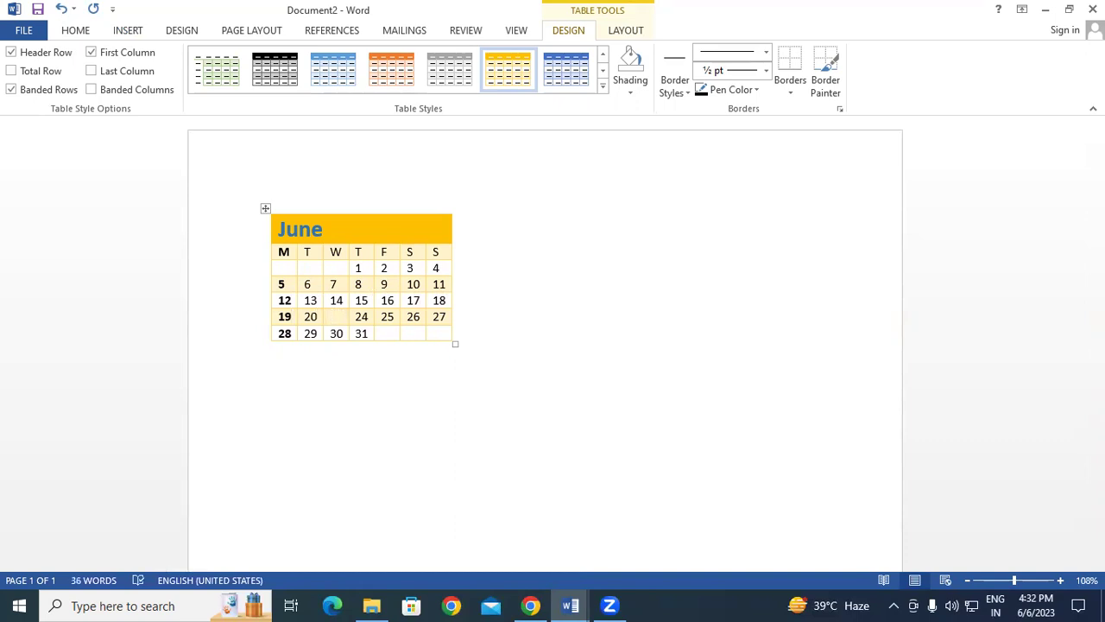
type("1")
Step: Fill the fourth week's remaining cells with 22, 23, 24 and 25
key("Tab")
type("22")
key("Tab")
type("23")
key("Tab")
type("24 25")
Step: Enter the last week's dates 26 to 30, fixing typos, and verify them against the system calendar
key("Tab")
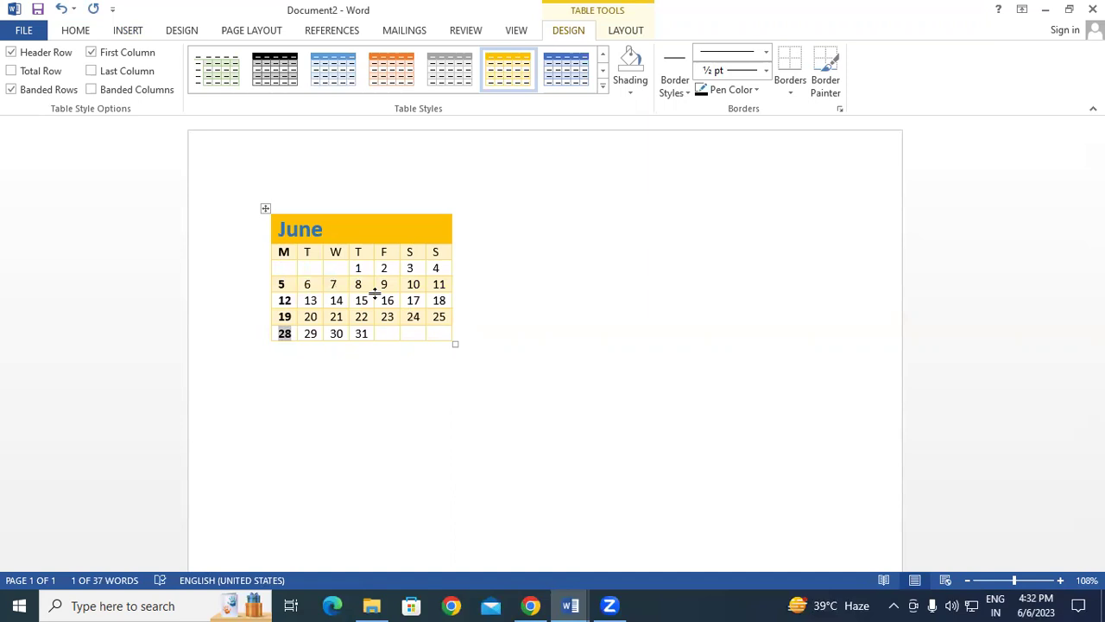
type("26")
key("Tab")
type("2")
type("77")
key("BackSpace")
key("Tab")
type("29")
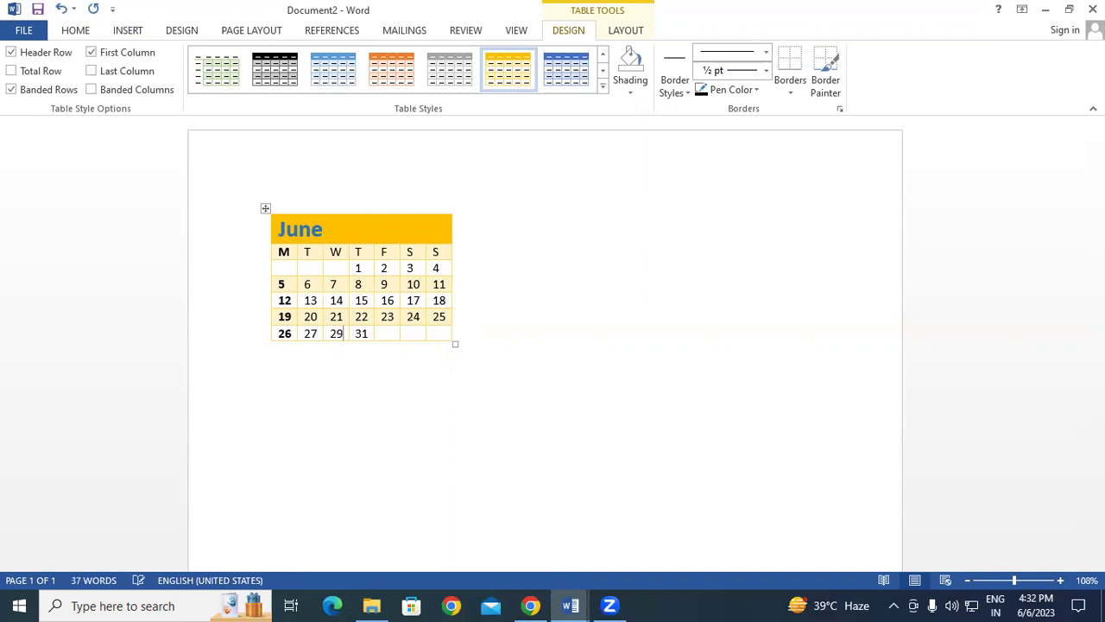
type("\\")
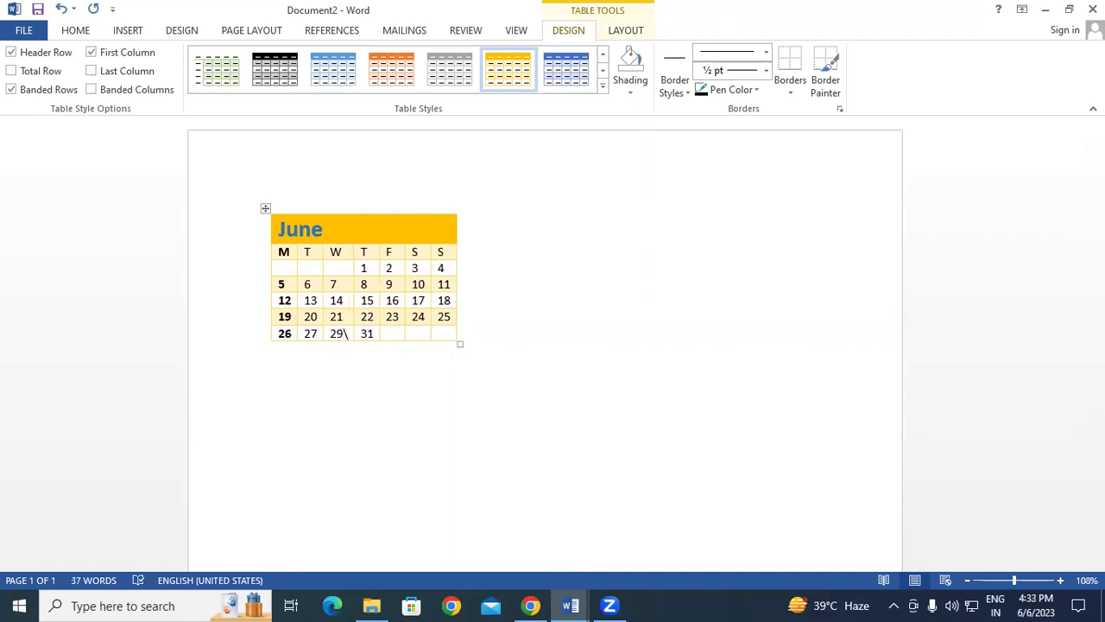
key("BackSpace")
type("8")
key("Tab")
type("2")
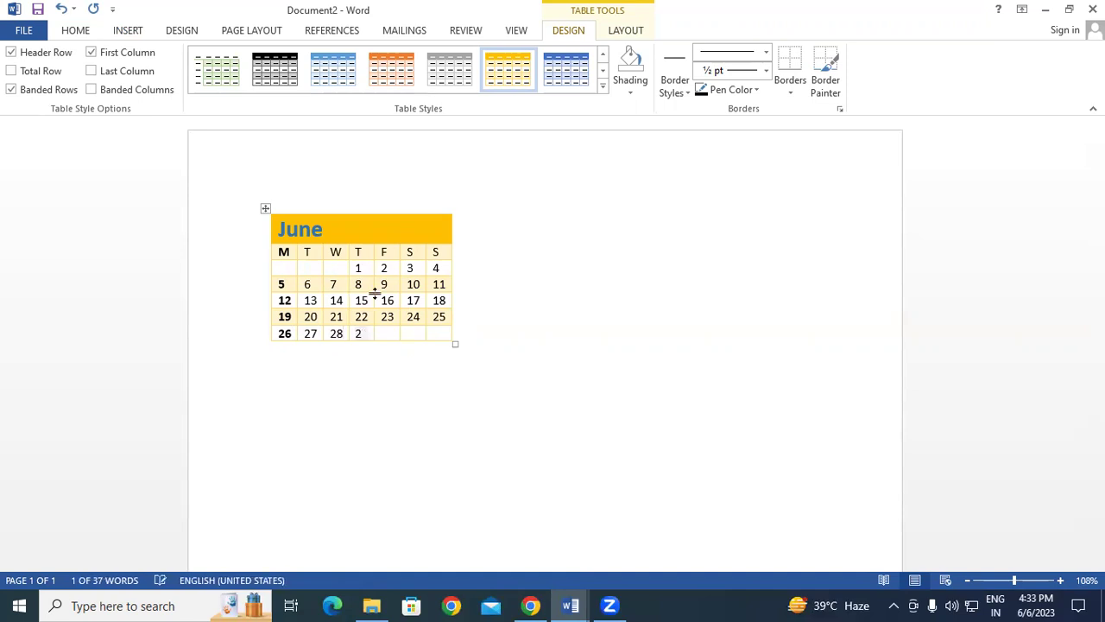
type("9")
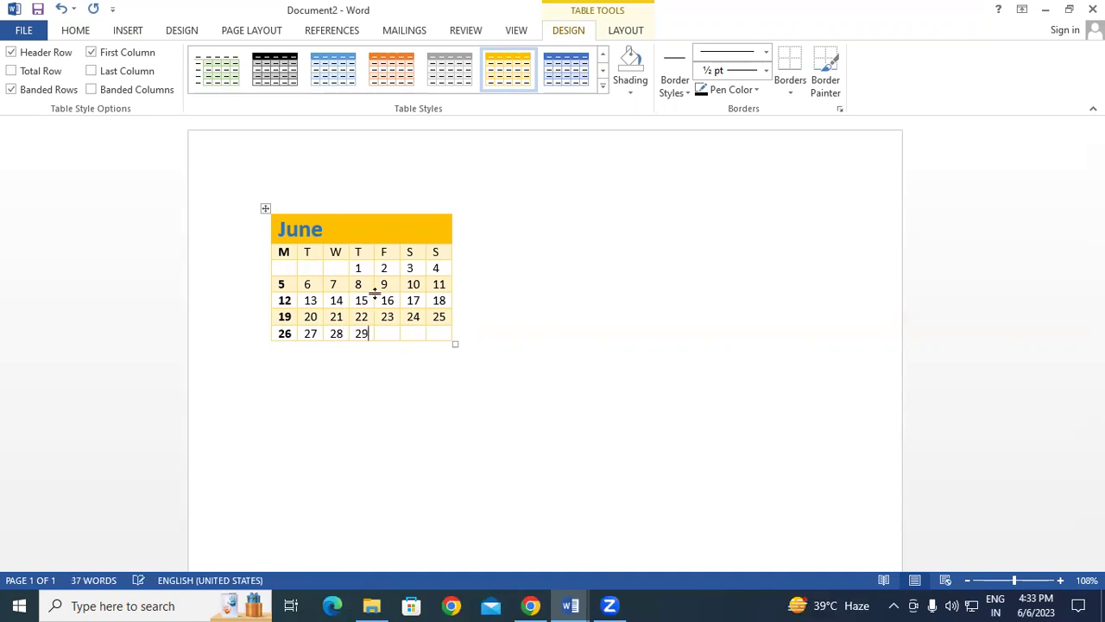
type(" 30")
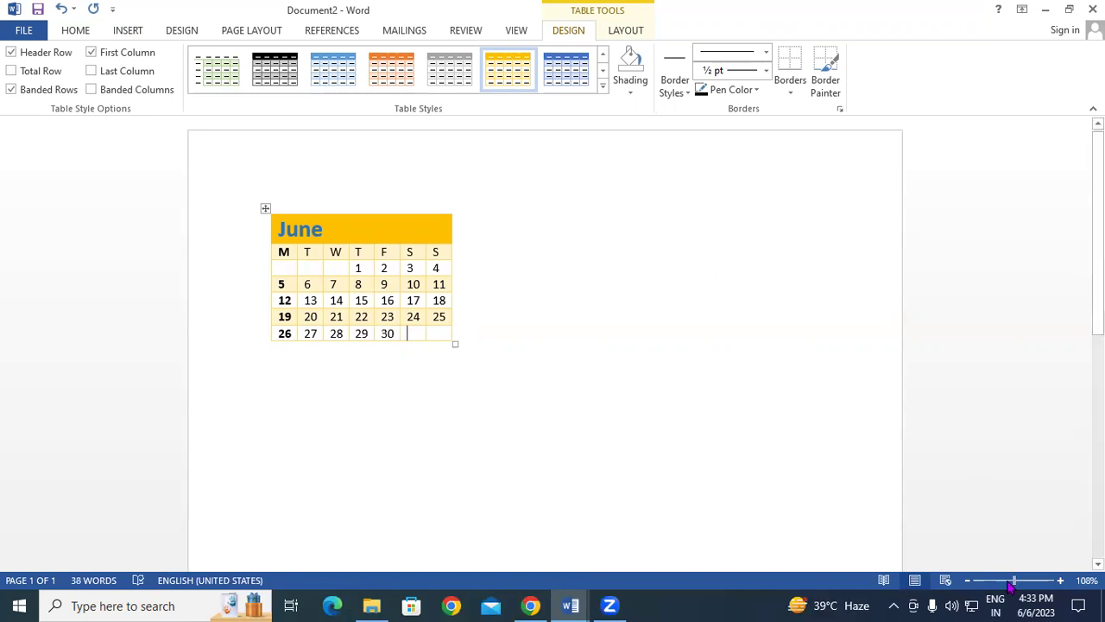
left_click(1024, 602)
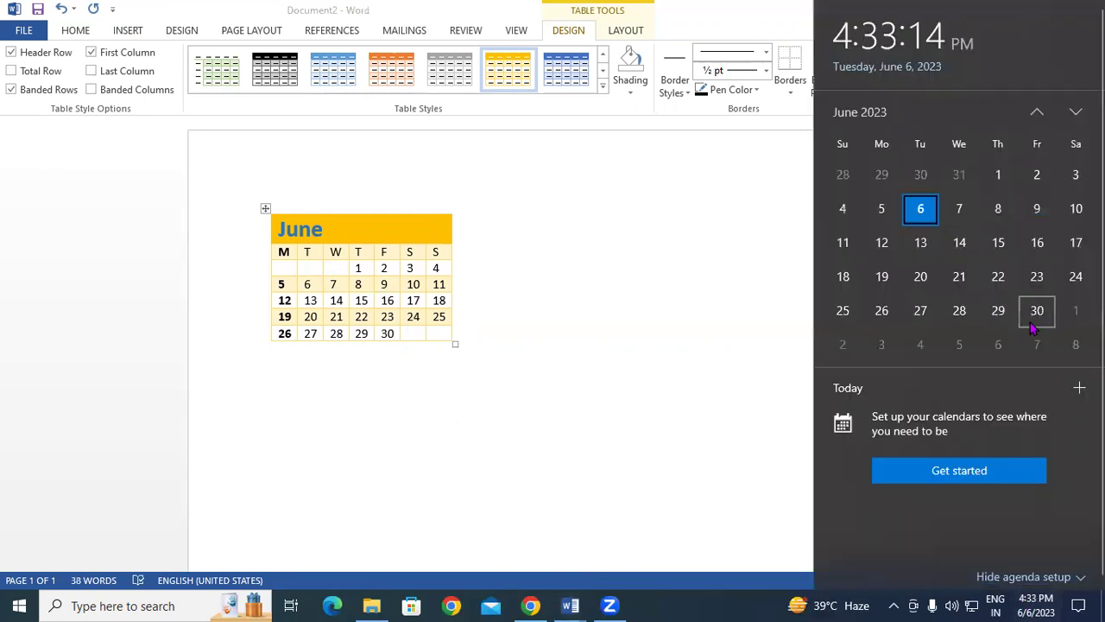
left_click(413, 332)
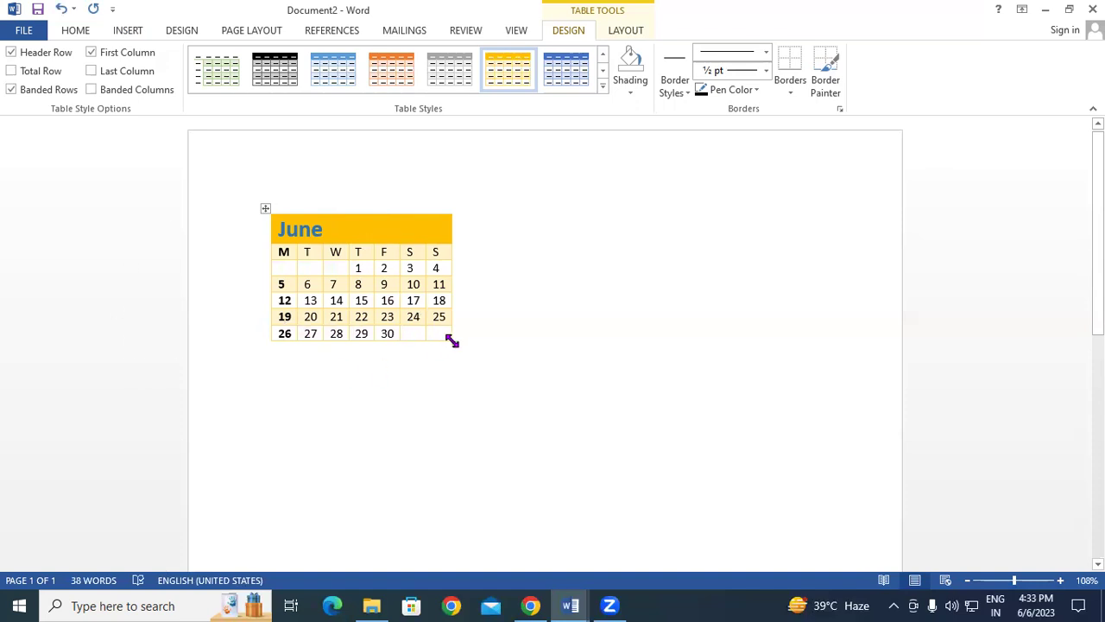
Step: Copy the yellow June calendar table and paste one copy directly below it
left_click(263, 208)
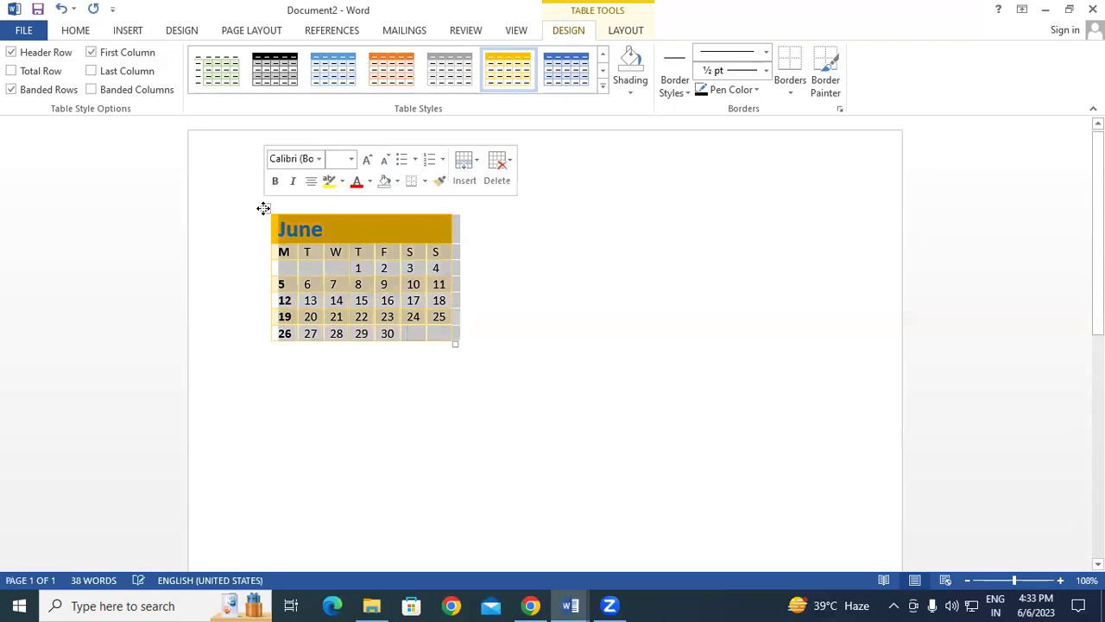
right_click(264, 208)
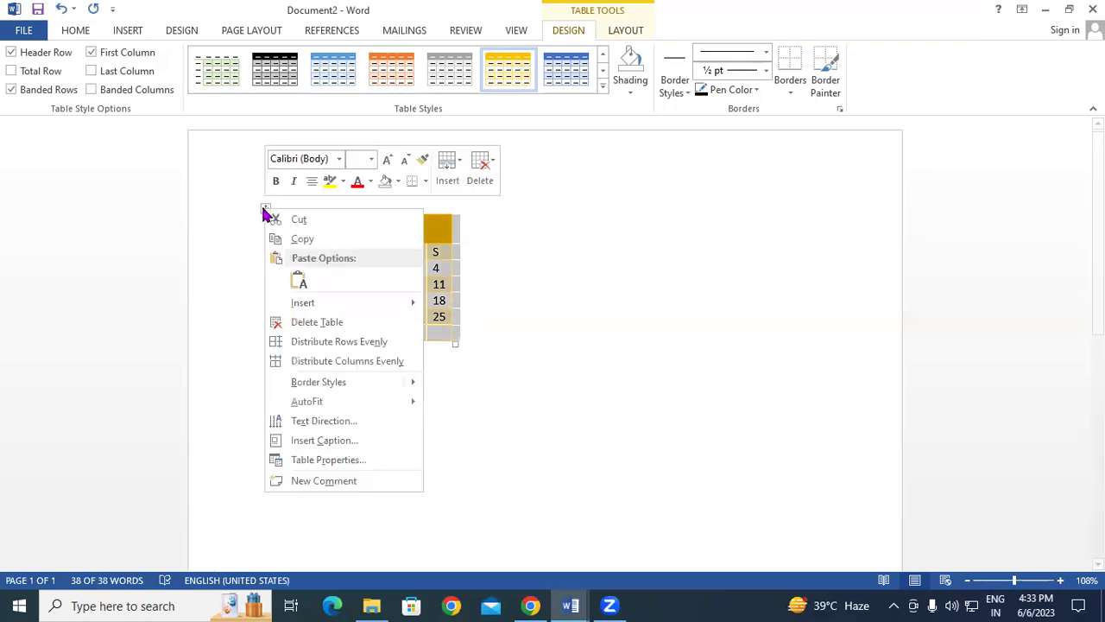
left_click(307, 241)
left_click(286, 352)
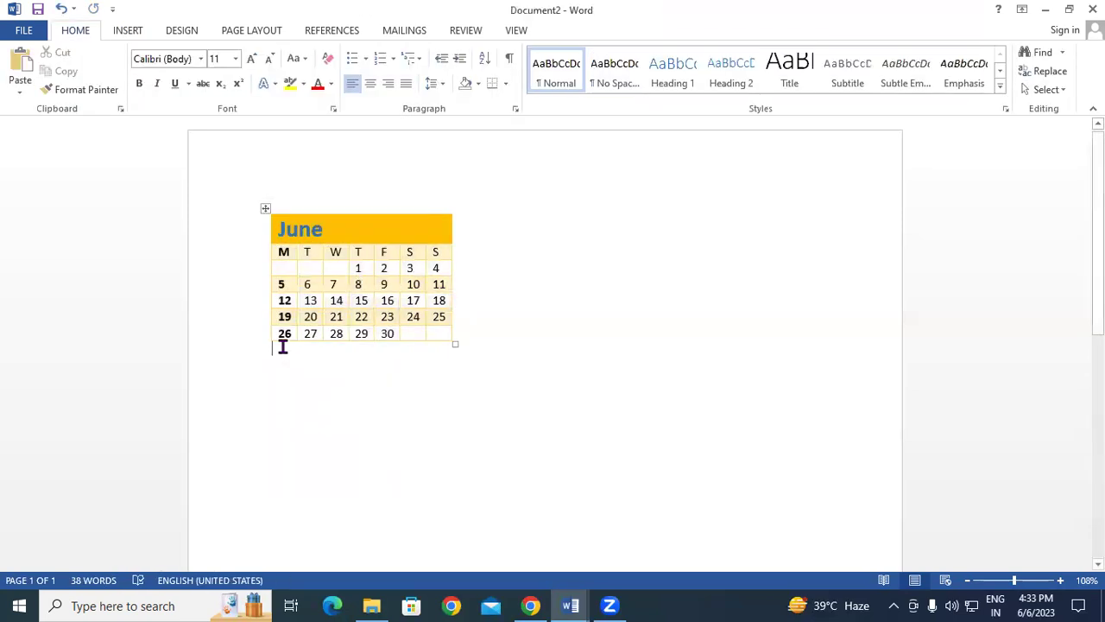
right_click(280, 346)
left_click(316, 185)
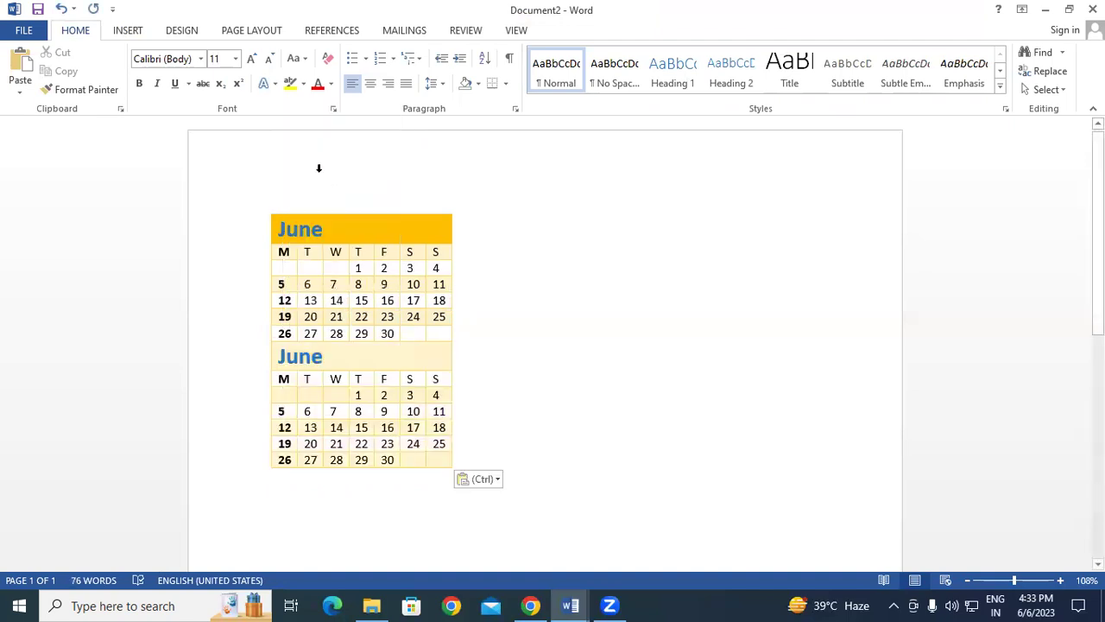
Step: Paste four more June calendar copies beneath, keeping source formatting
scroll(451, 372, "down", 3)
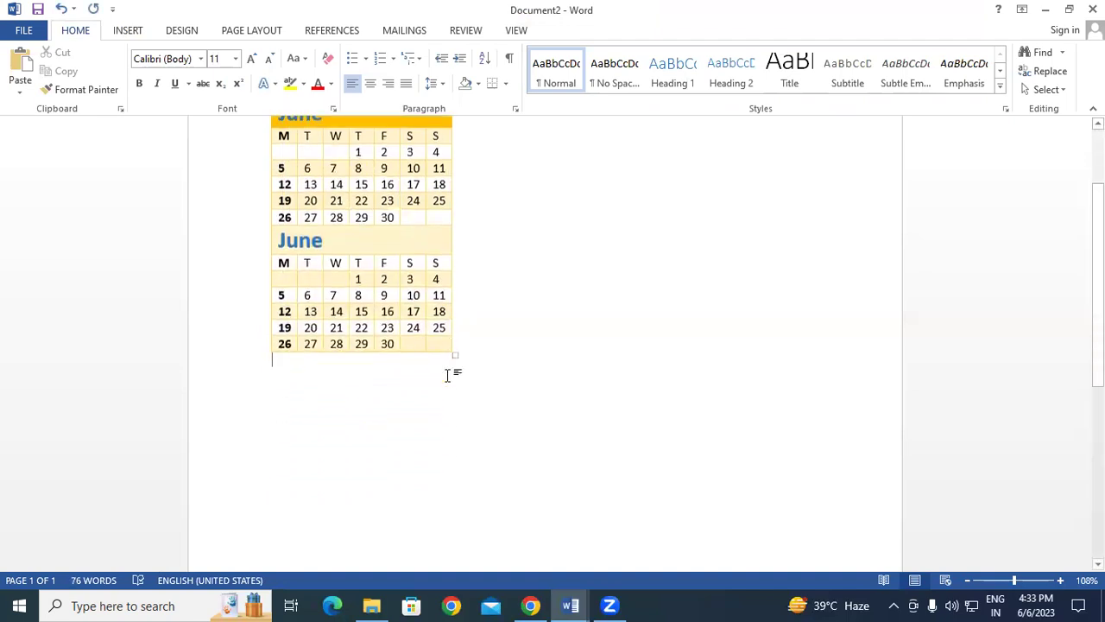
right_click(274, 358)
key("ctrl+v")
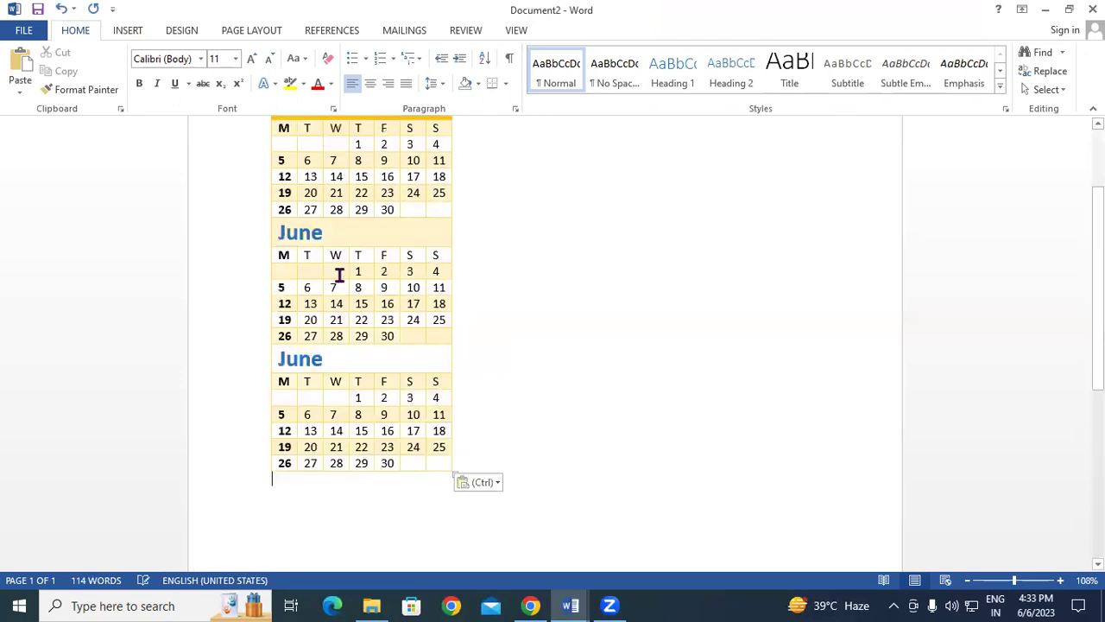
scroll(337, 285, "down", 3)
right_click(284, 315)
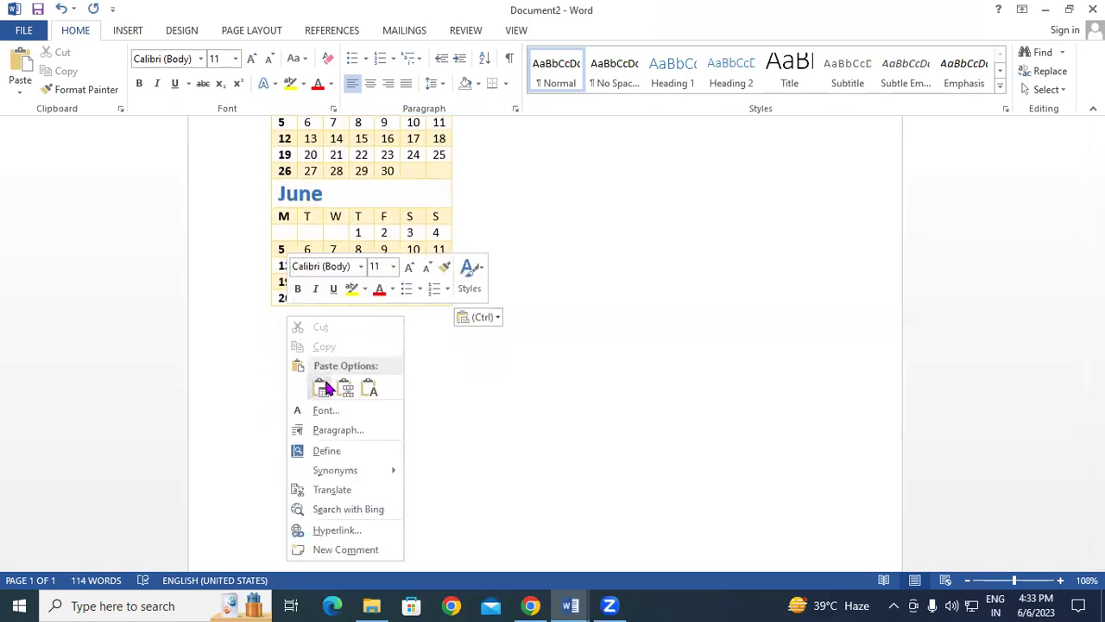
left_click(321, 387)
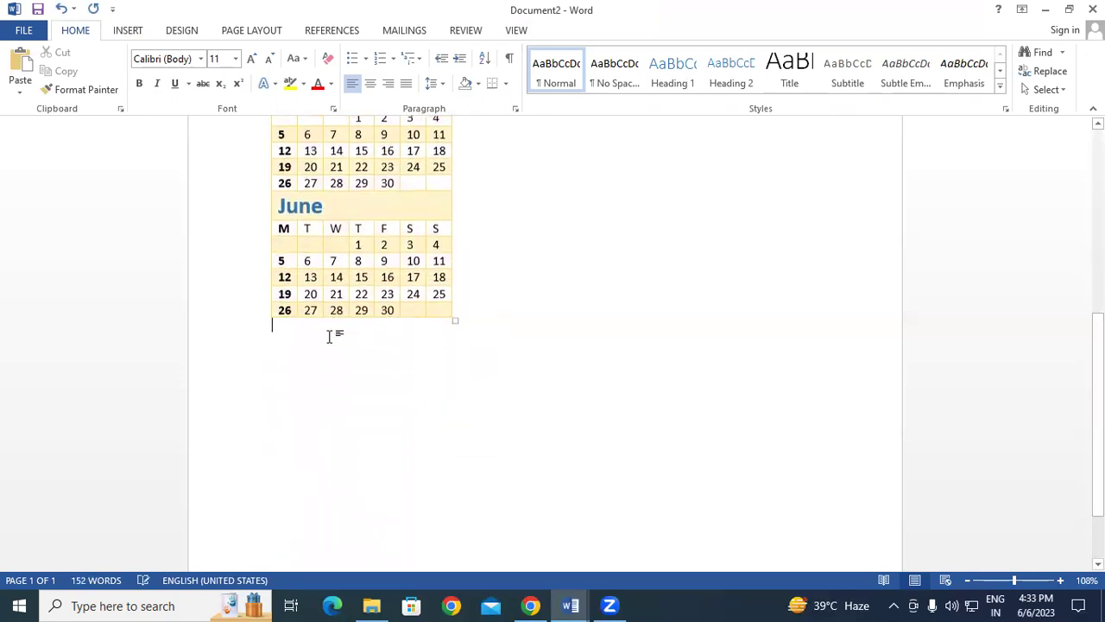
right_click(275, 324)
left_click(309, 396)
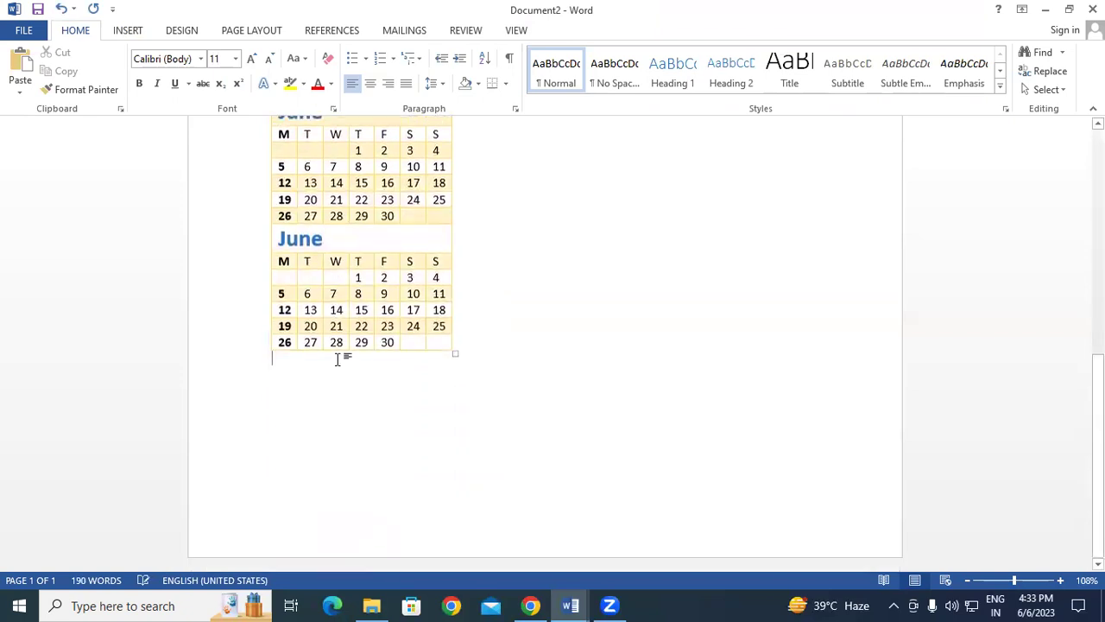
right_click(284, 359)
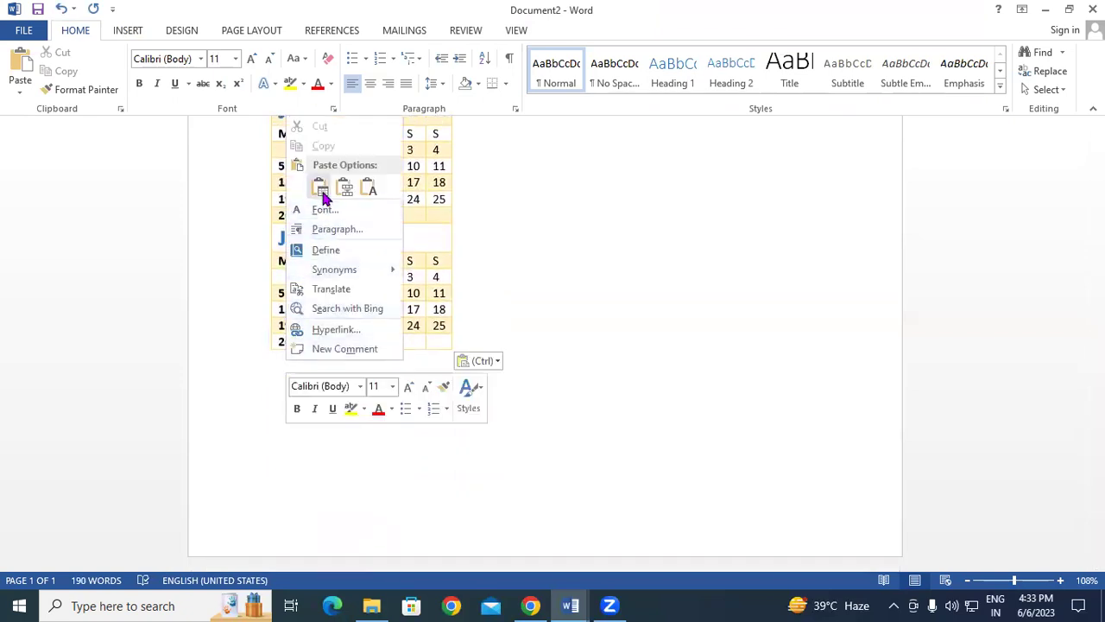
left_click(319, 188)
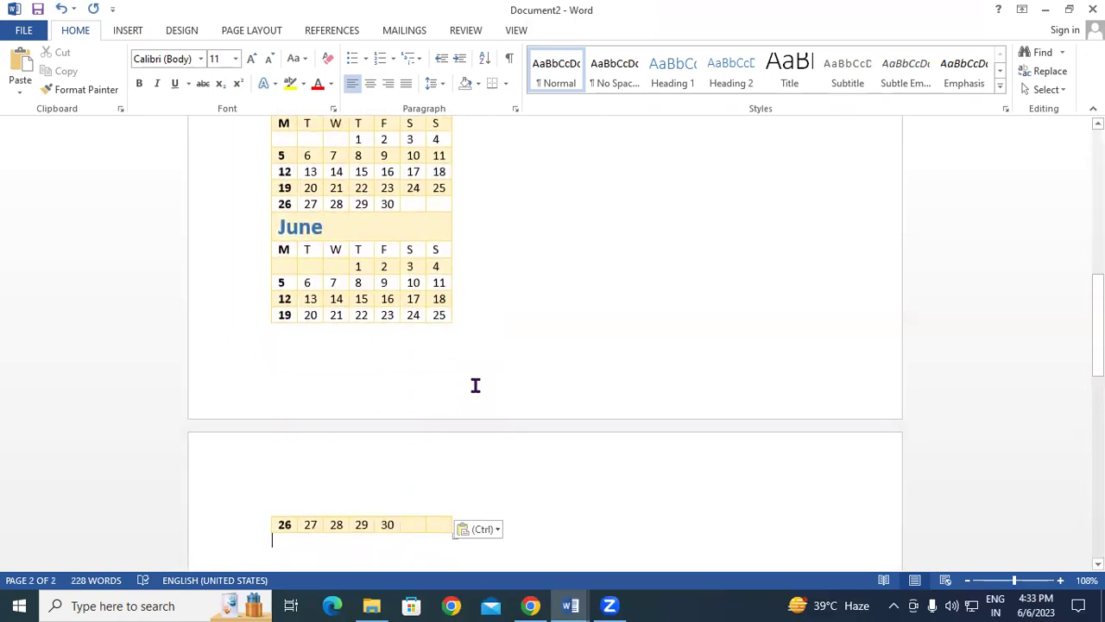
Step: Undo the extra calendar that spilled onto page 2, then return to the first calendar
key("ctrl+z")
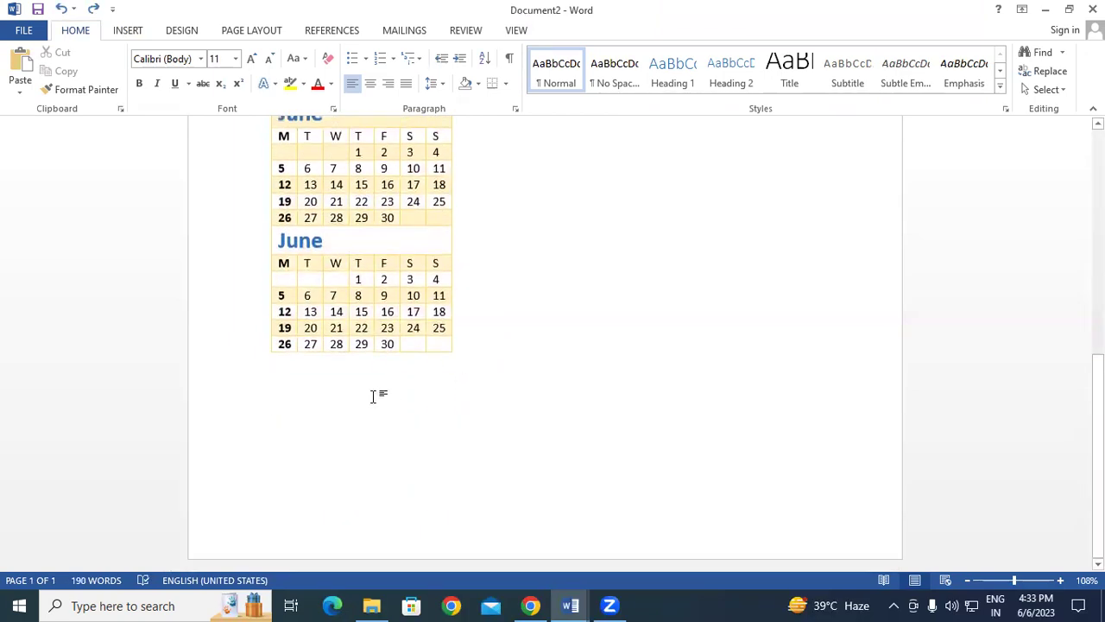
scroll(373, 396, "up", 2)
scroll(373, 396, "up", 2)
scroll(373, 395, "up", 2)
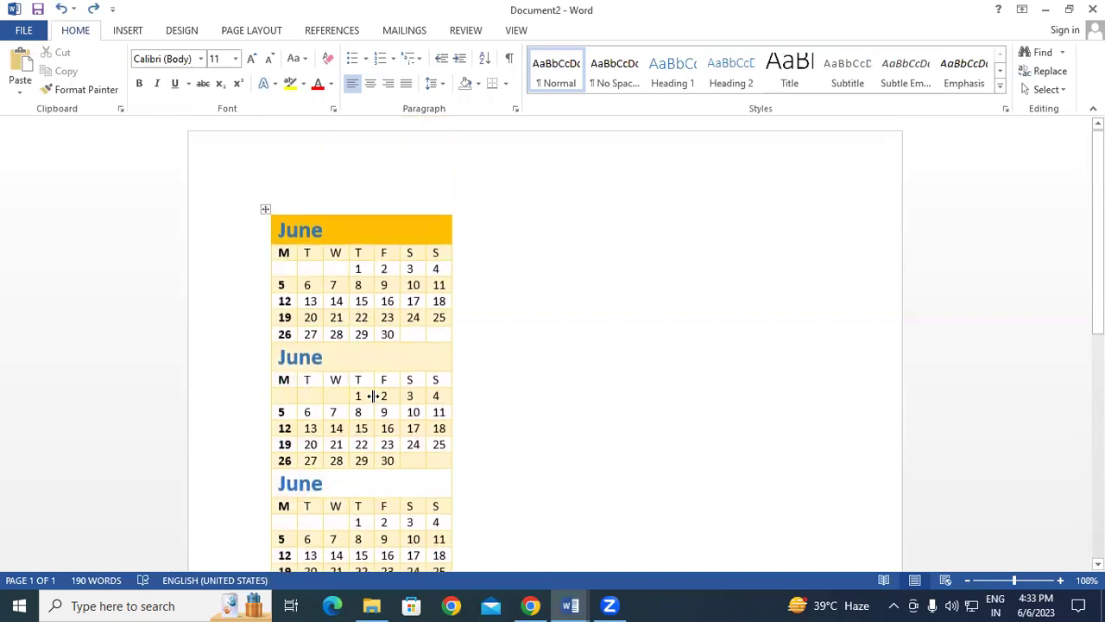
left_click(329, 231)
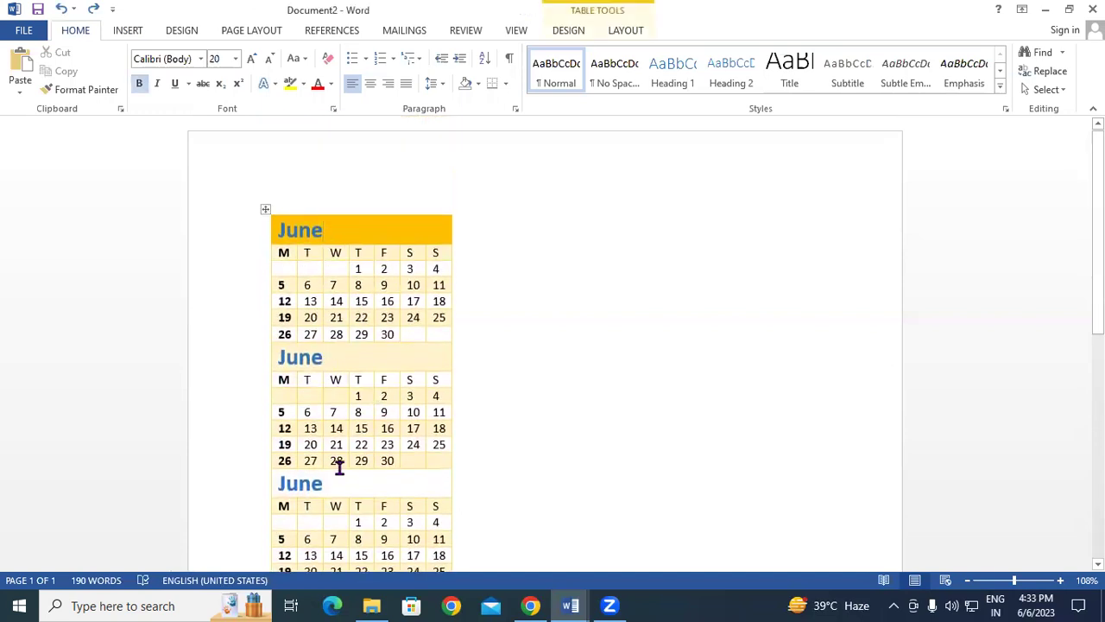
Step: Select and copy the whole stack of June calendars
scroll(338, 466, "down", 3)
scroll(337, 466, "down", 1)
scroll(337, 473, "up", 2)
scroll(320, 415, "up", 2)
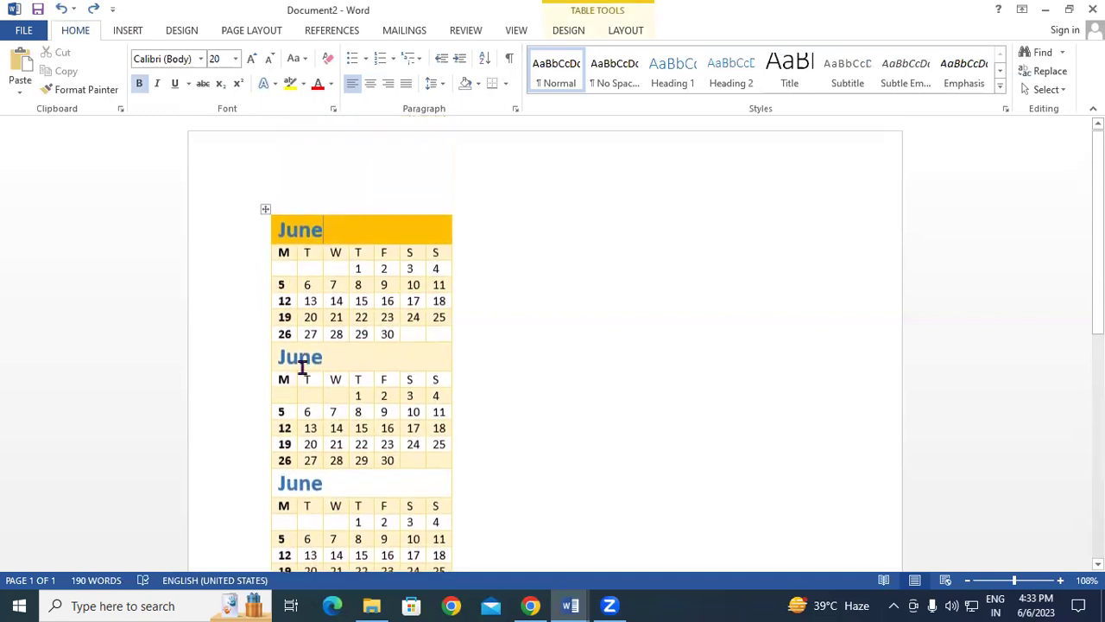
left_click(266, 212)
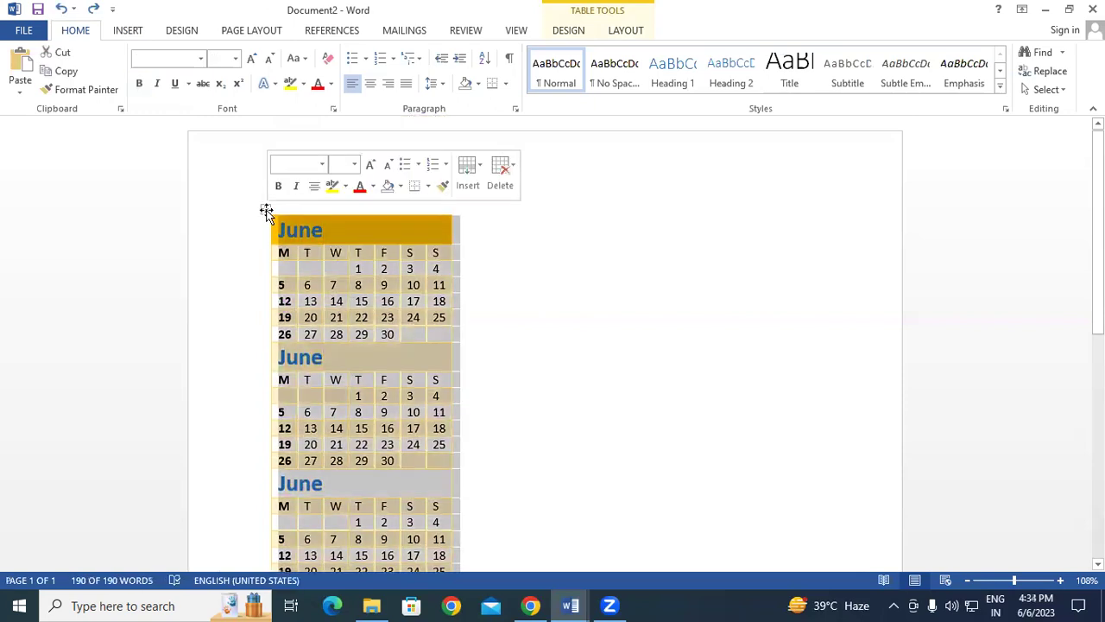
right_click(266, 212)
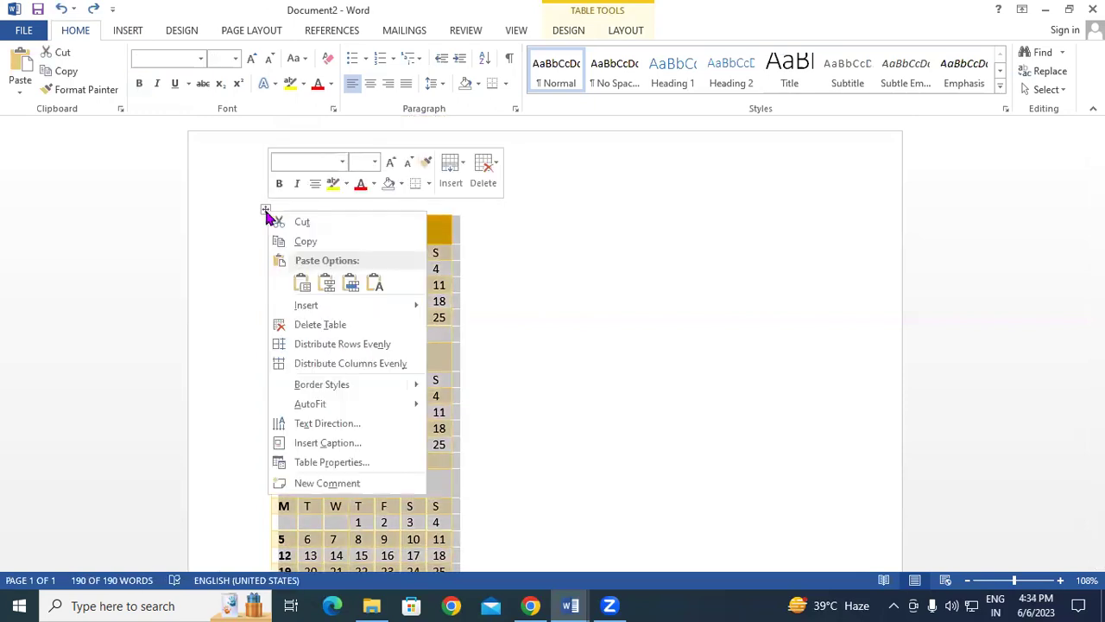
left_click(316, 245)
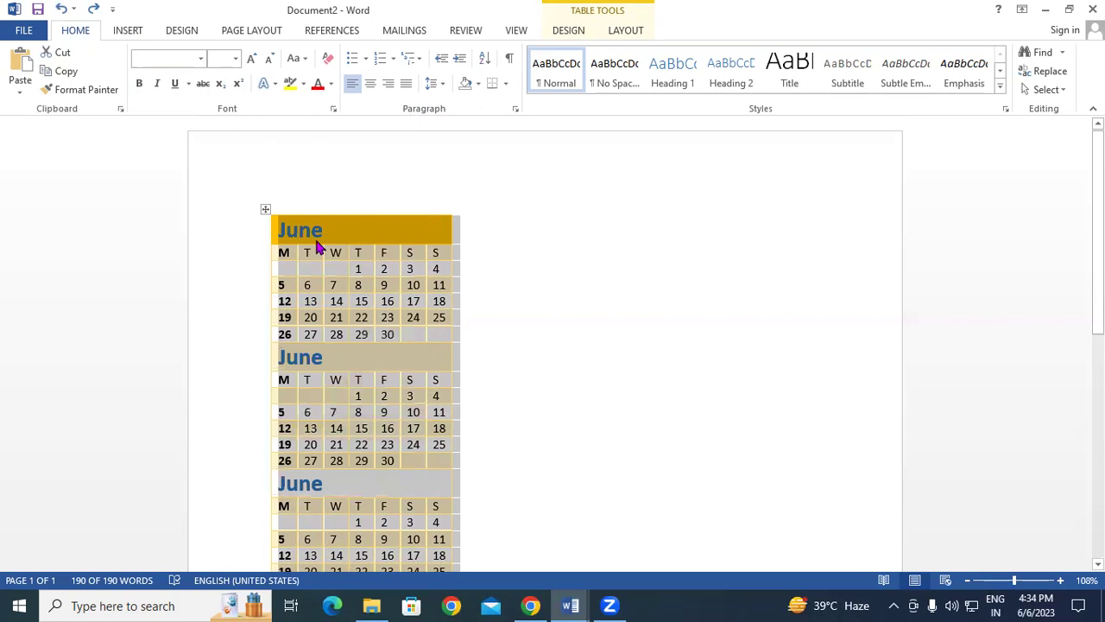
Step: Paste the calendar stack just right of the tables as a second column, keeping source formatting
left_click(492, 231)
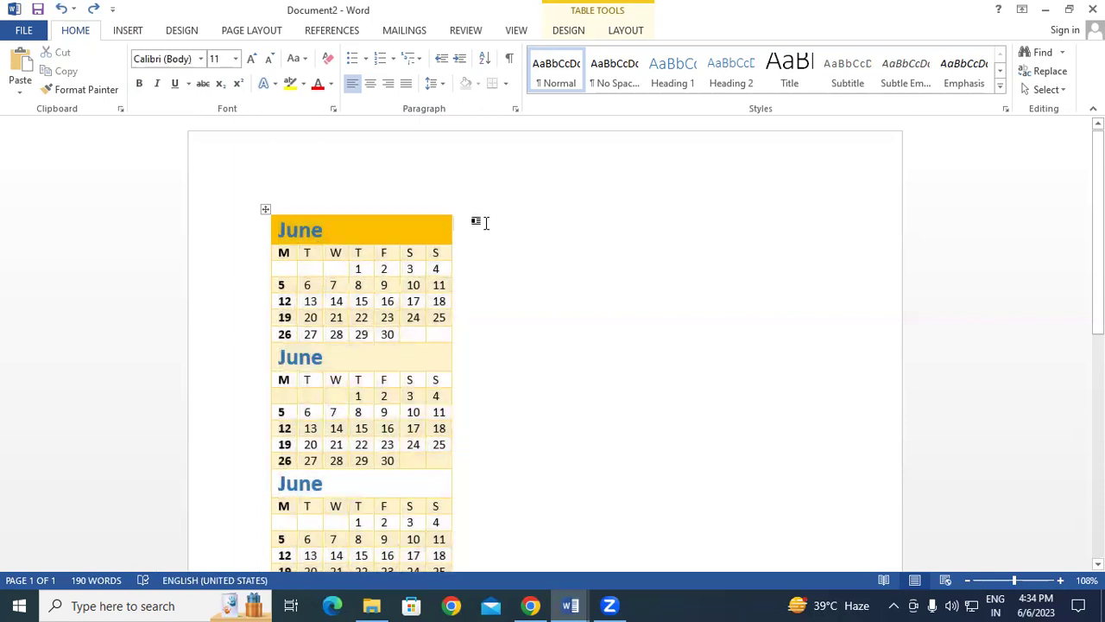
left_click(486, 223)
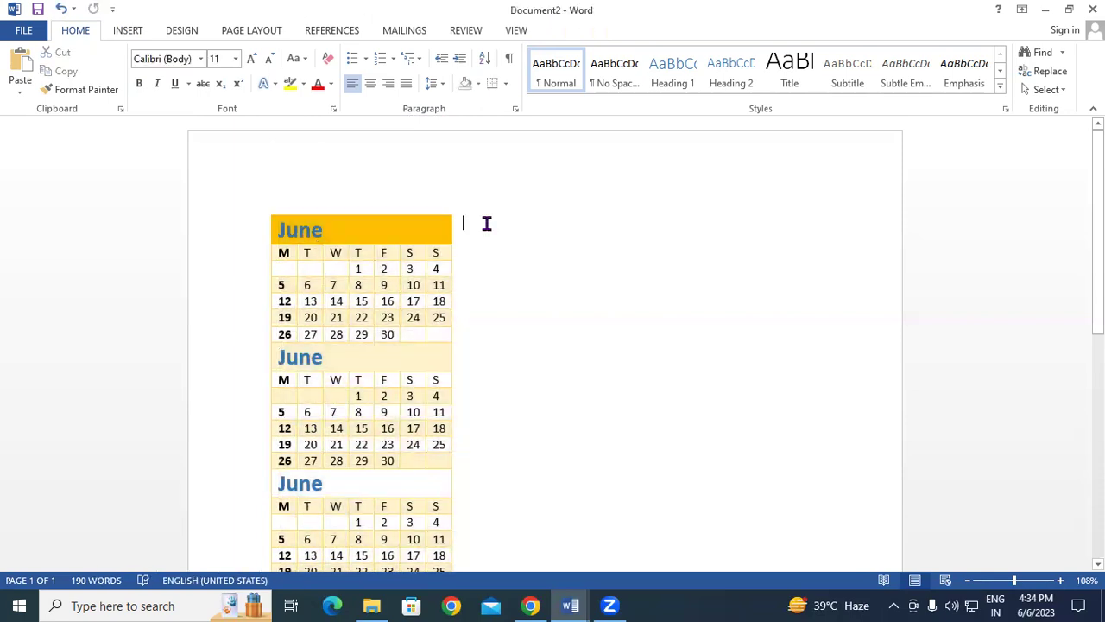
right_click(486, 224)
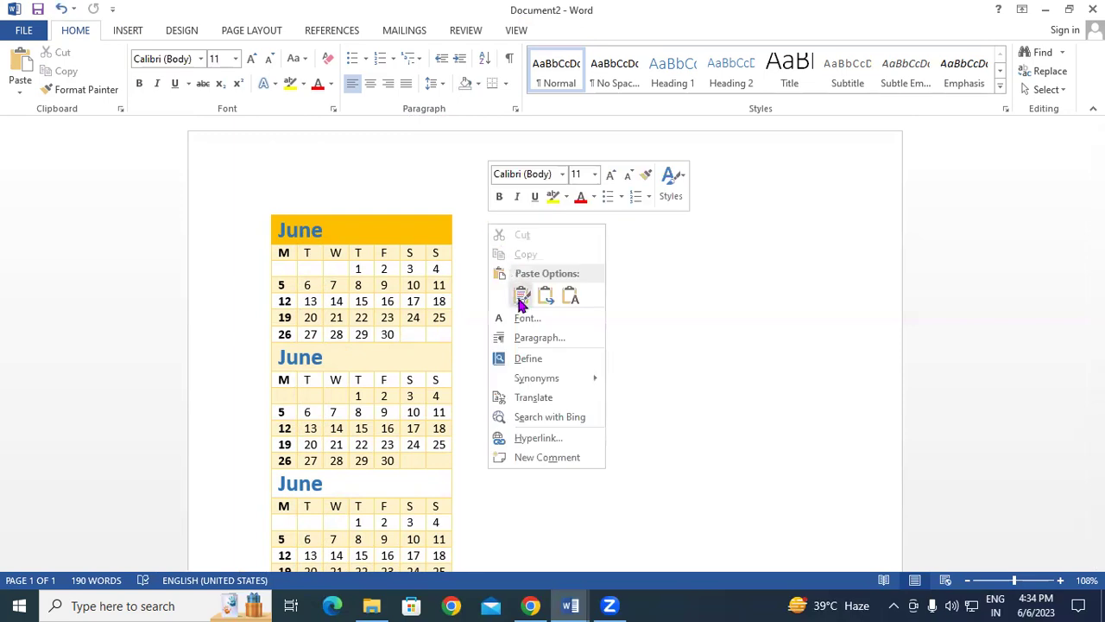
left_click(520, 294)
scroll(625, 358, "up", 5)
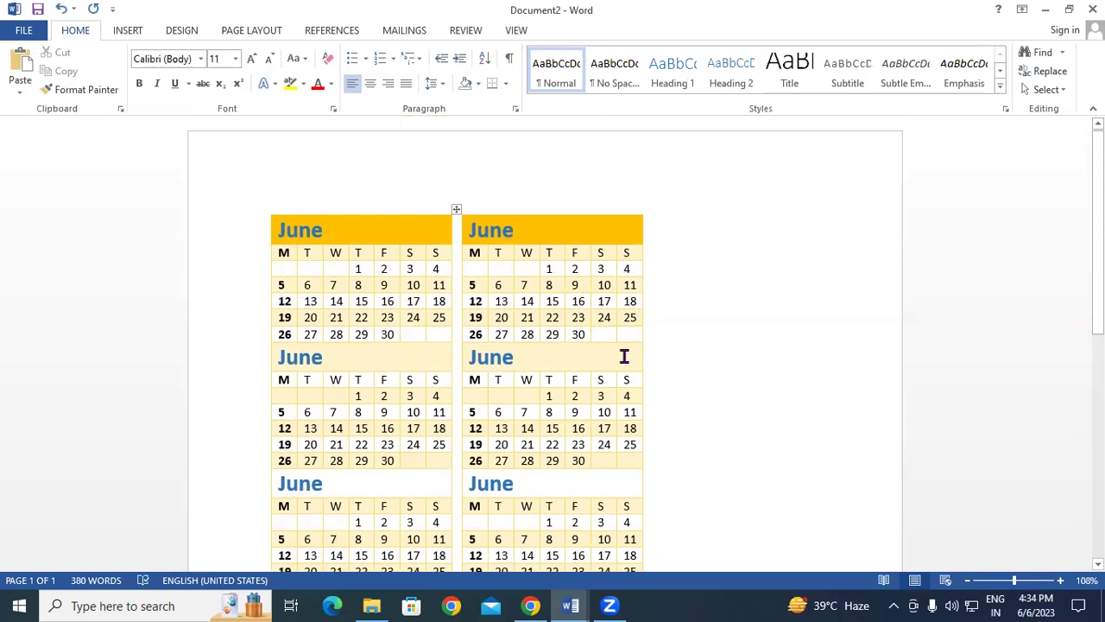
scroll(561, 242, "down", 3)
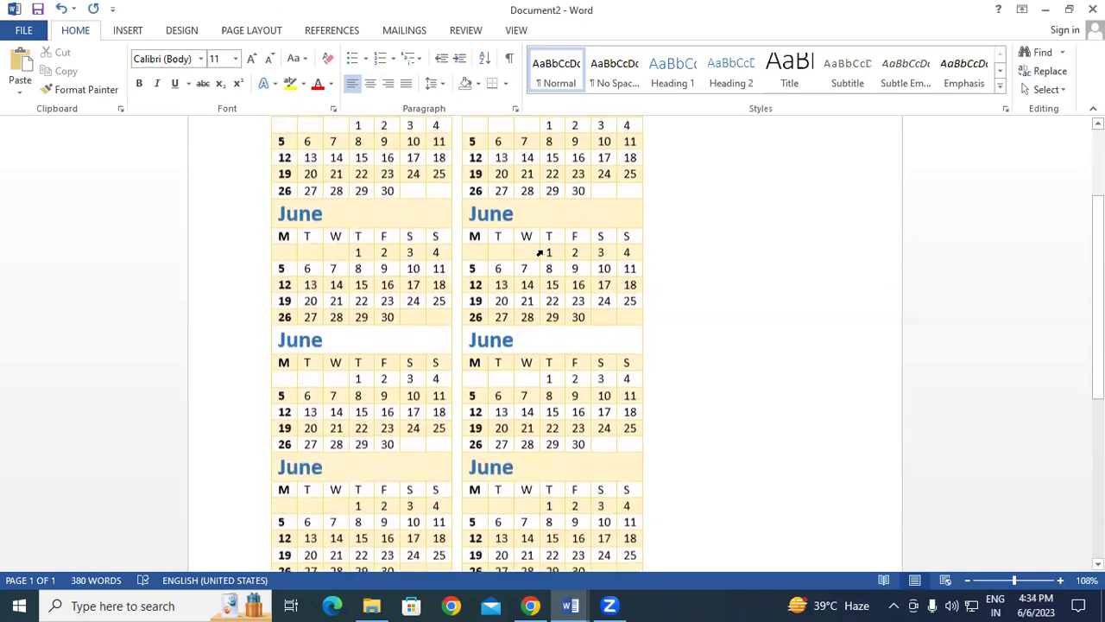
scroll(534, 300, "down", 1)
scroll(534, 300, "down", 4)
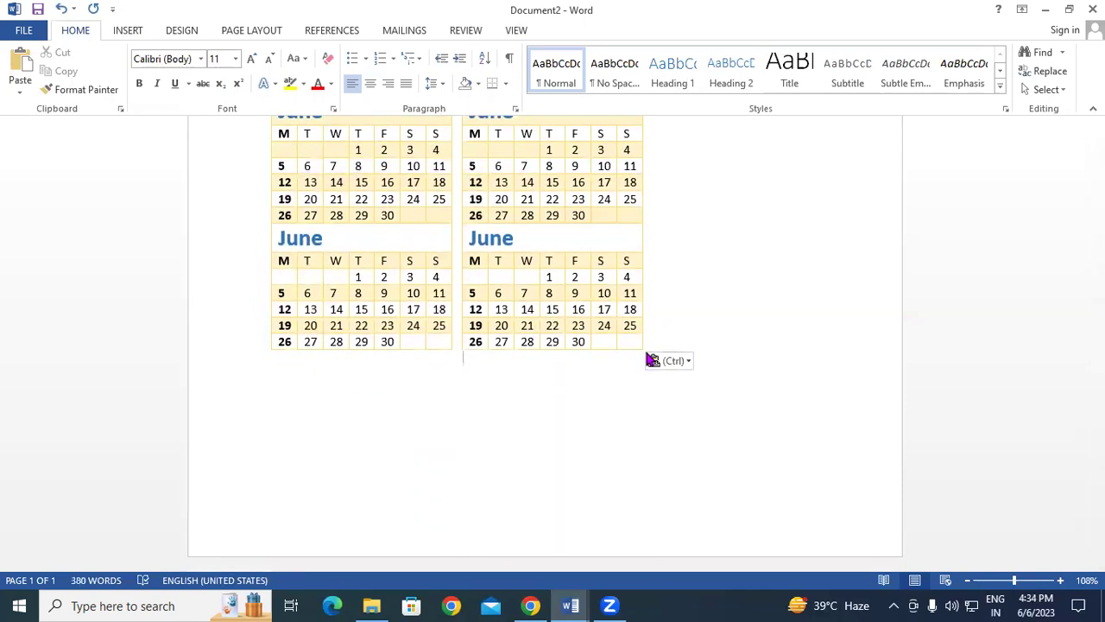
scroll(715, 301, "up", 2)
scroll(700, 309, "up", 2)
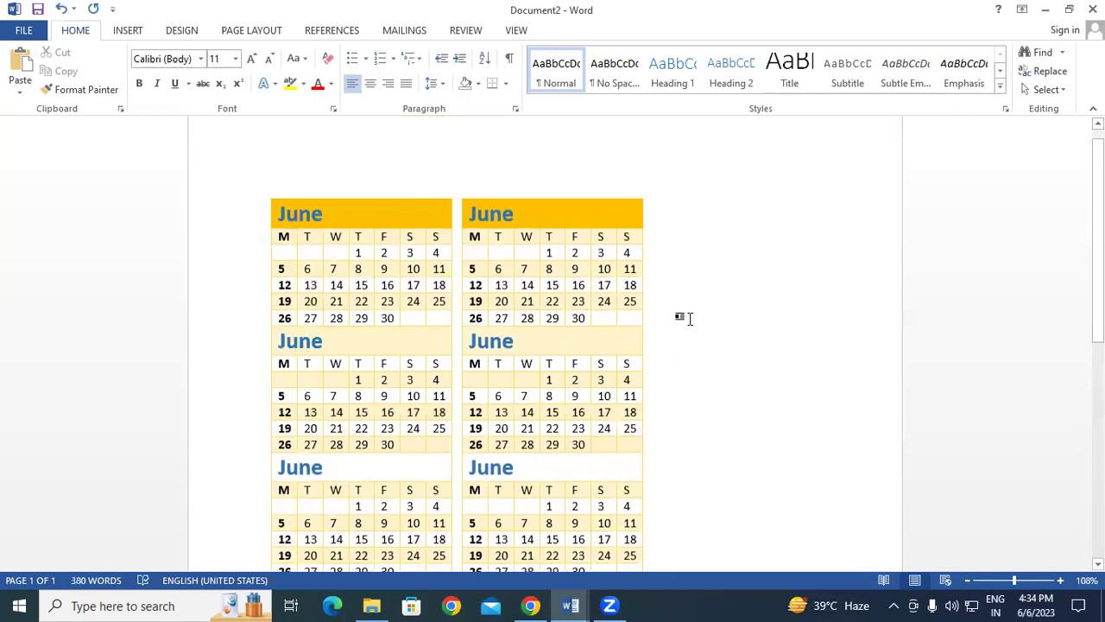
scroll(619, 328, "down", 2)
scroll(446, 397, "down", 3)
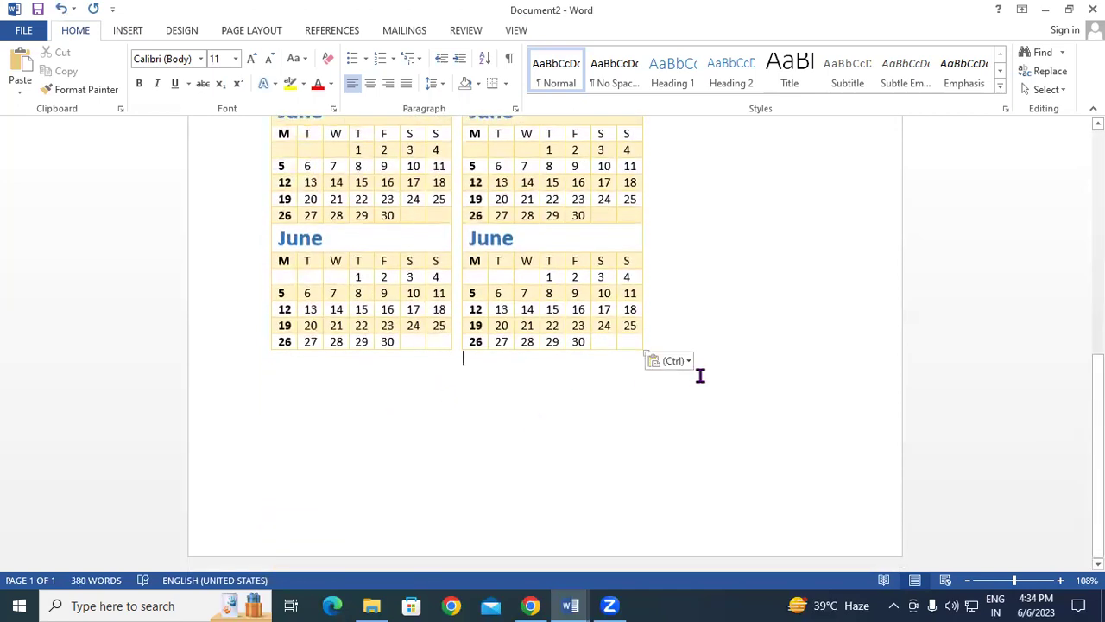
scroll(612, 395, "up", 2)
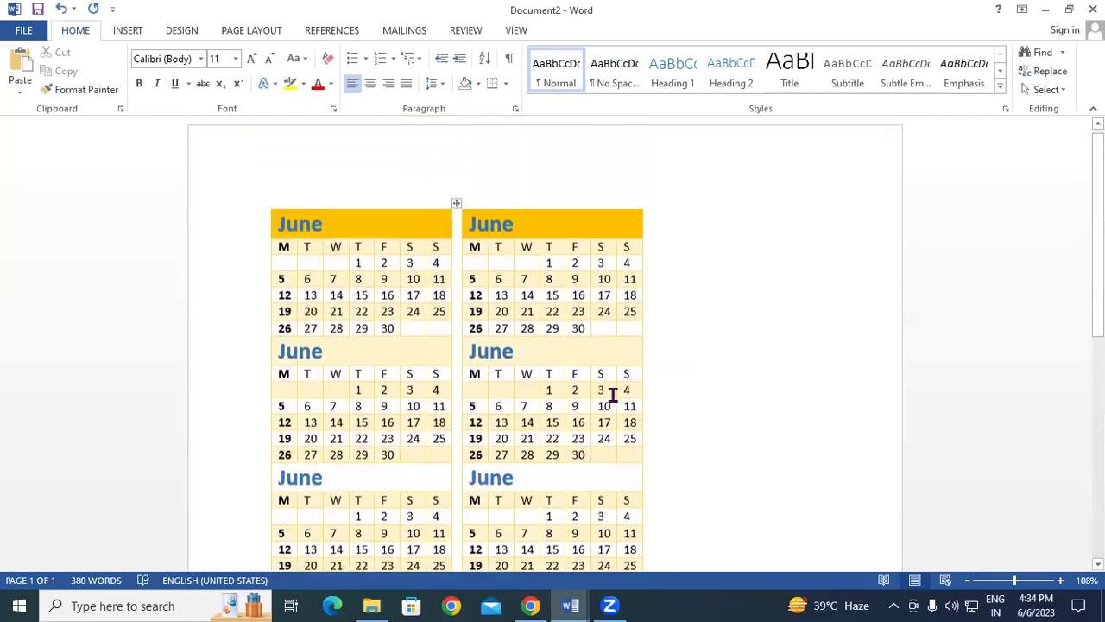
left_click(672, 228)
key("ctrl+z")
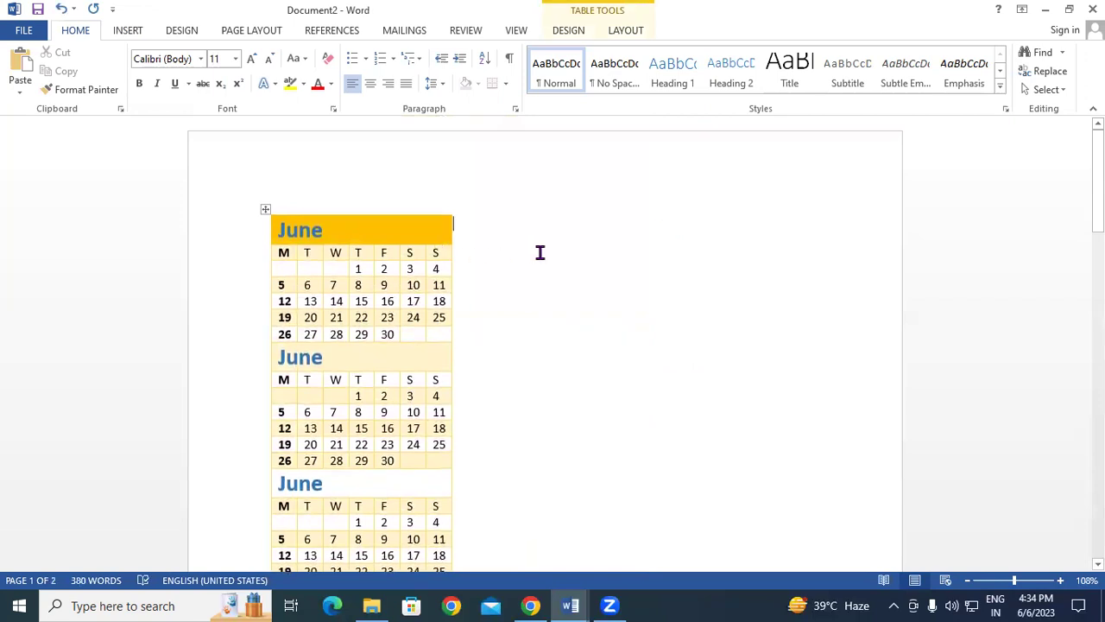
key("ctrl+v")
scroll(634, 308, "down", 3)
scroll(390, 382, "down", 2)
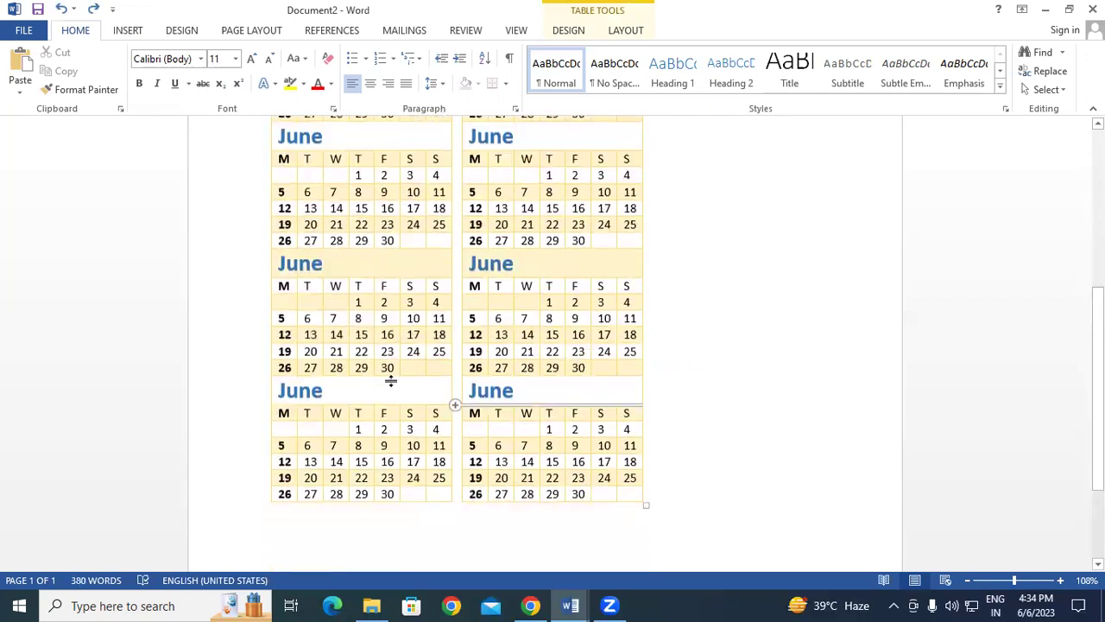
scroll(543, 405, "down", 3)
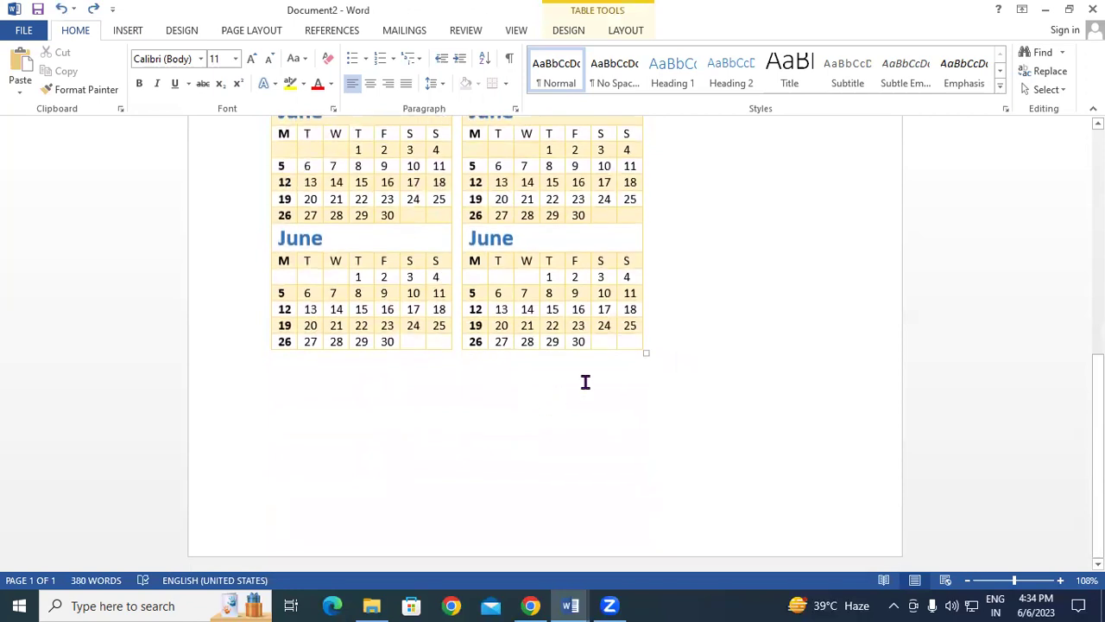
scroll(585, 382, "up", 3)
scroll(585, 381, "up", 3)
scroll(586, 382, "up", 2)
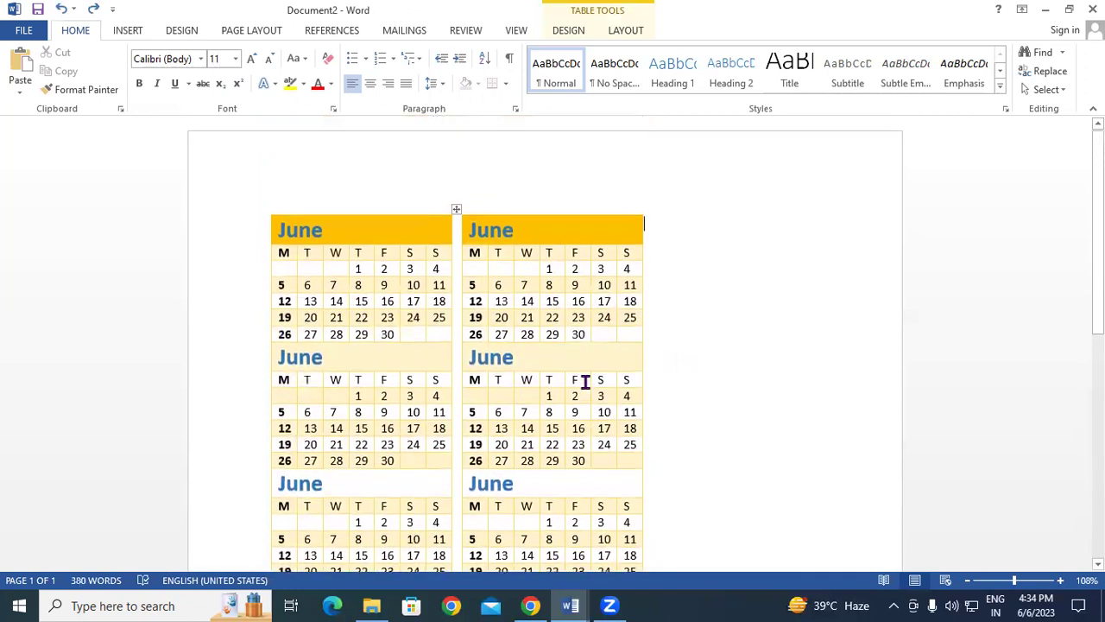
scroll(586, 382, "down", 2)
scroll(586, 382, "down", 5)
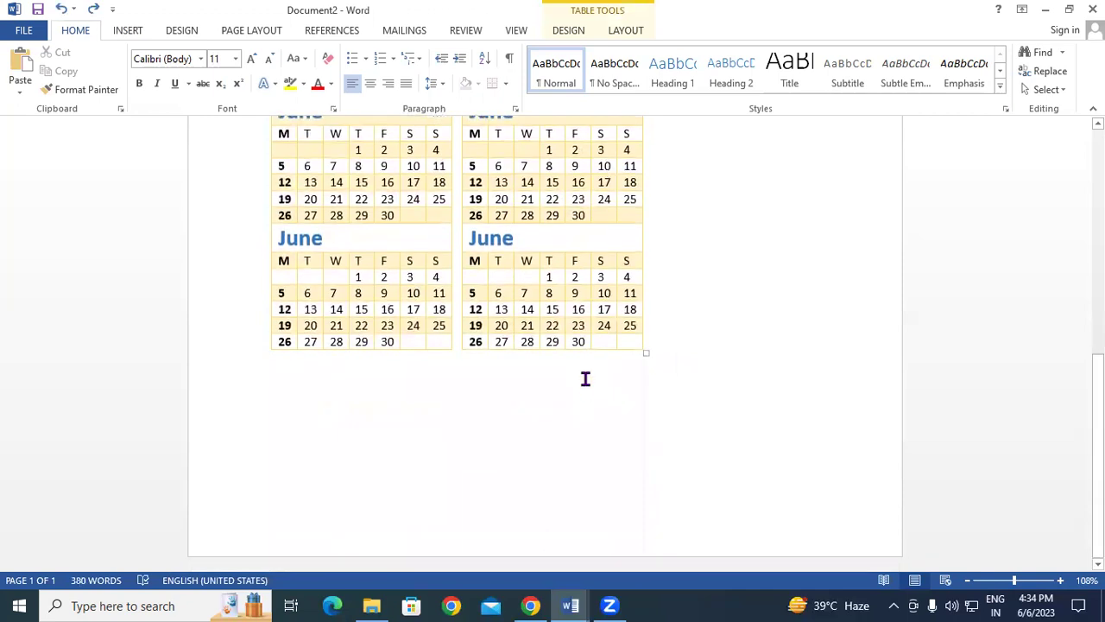
scroll(586, 381, "up", 4)
scroll(585, 380, "up", 2)
scroll(585, 380, "up", 2)
scroll(585, 380, "down", 6)
scroll(585, 380, "down", 2)
key("ctrl+z")
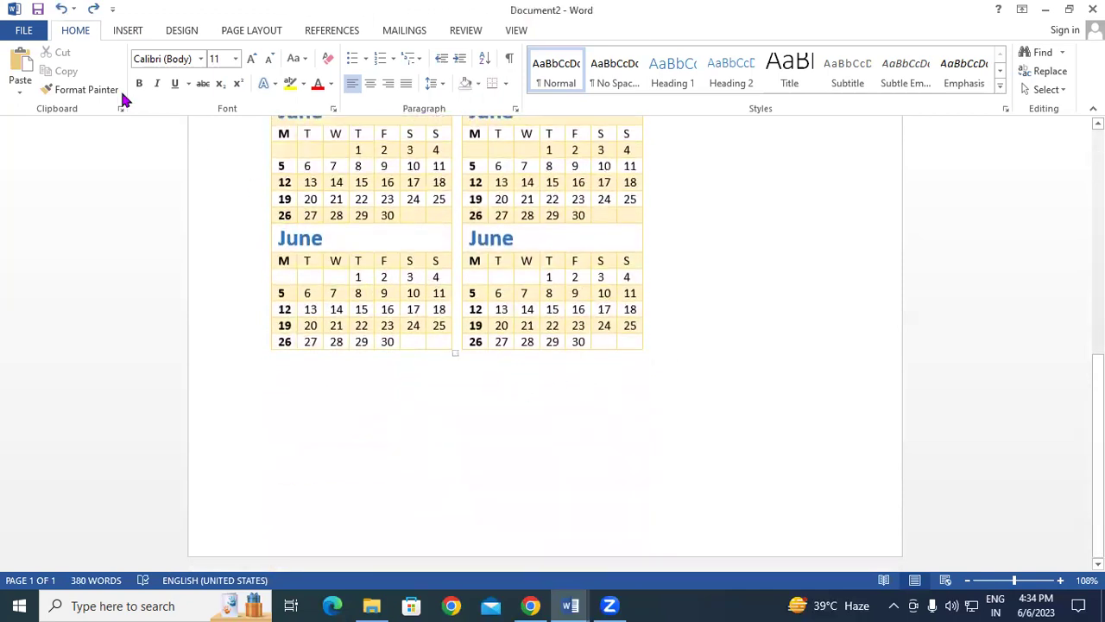
Step: Insert the blue Calendar 4 quick table below the June calendars and review it
left_click(127, 32)
left_click(106, 82)
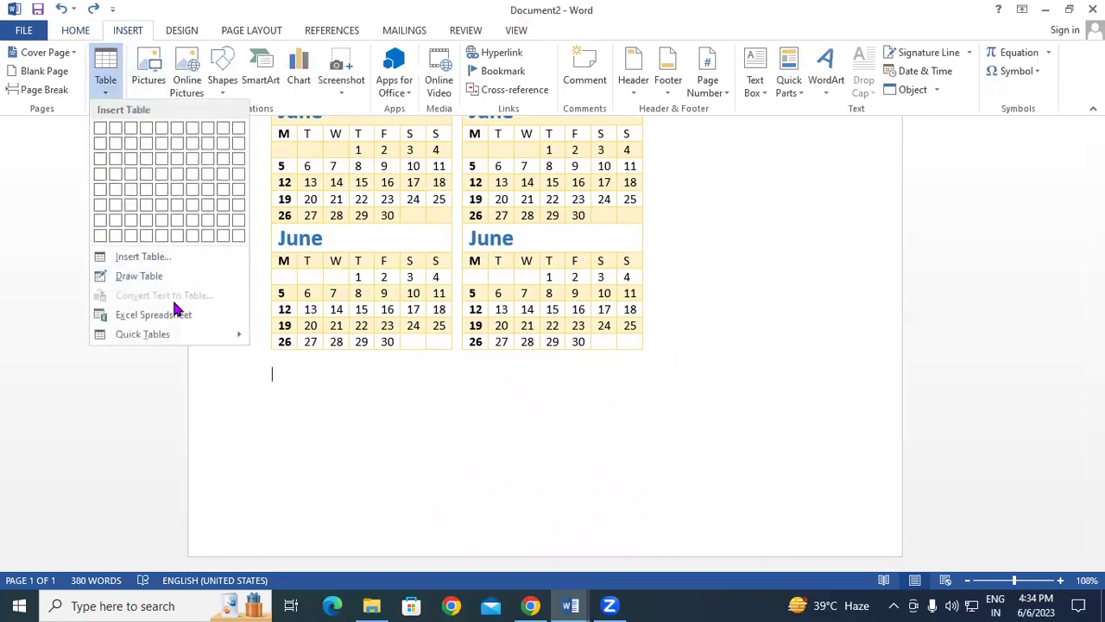
mouse_move(142, 334)
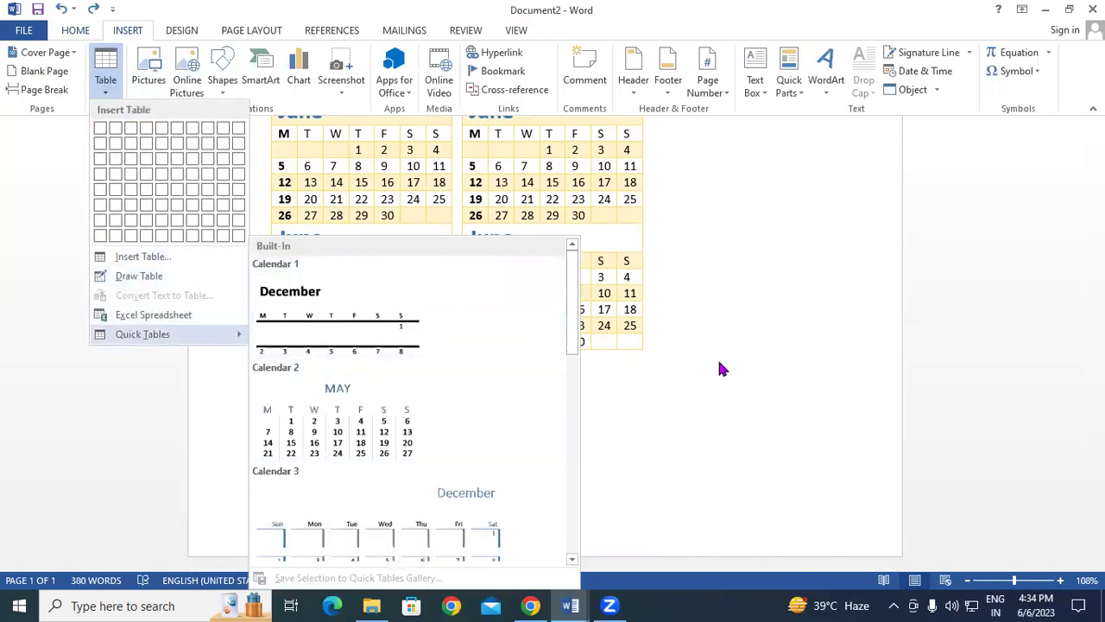
scroll(407, 466, "down", 3)
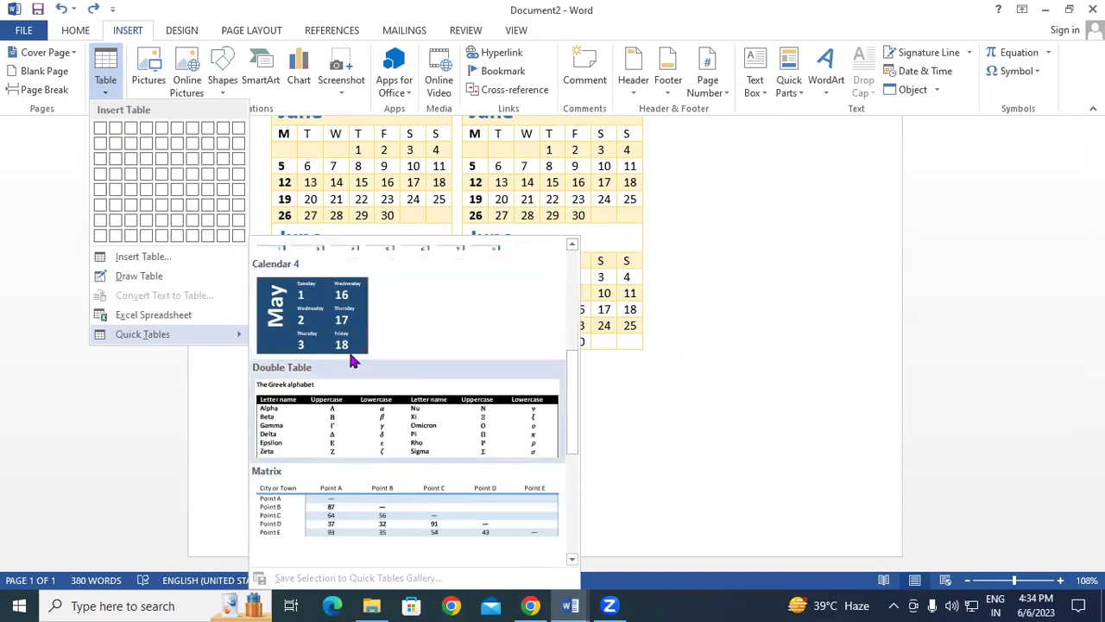
left_click(316, 321)
scroll(440, 354, "down", 3)
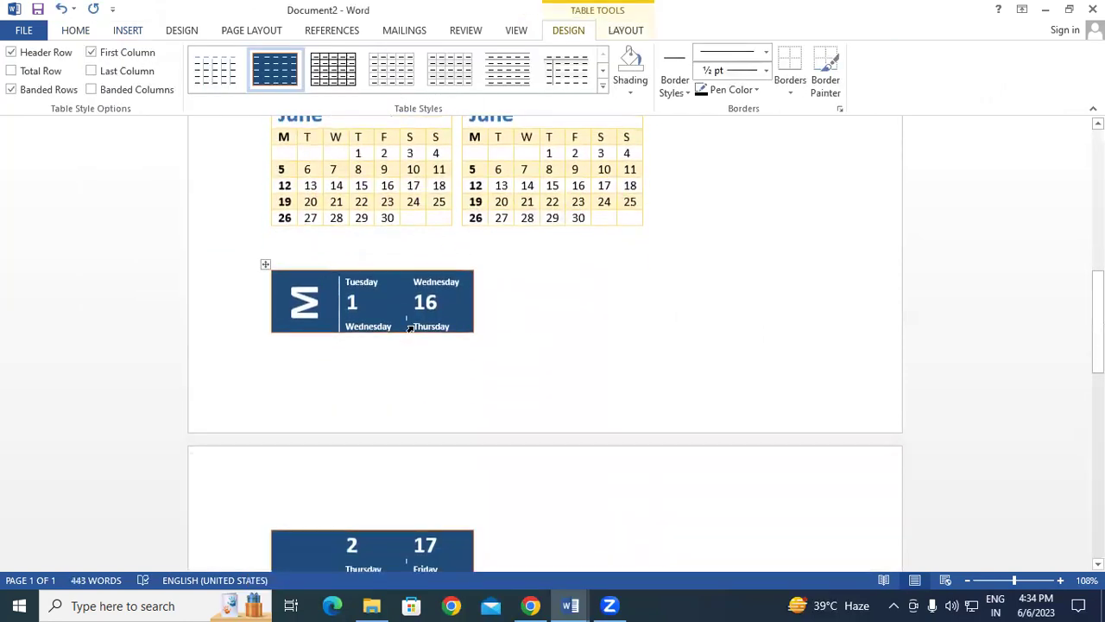
scroll(410, 334, "down", 3)
scroll(410, 334, "down", 3)
scroll(408, 341, "down", 2)
scroll(407, 345, "down", 3)
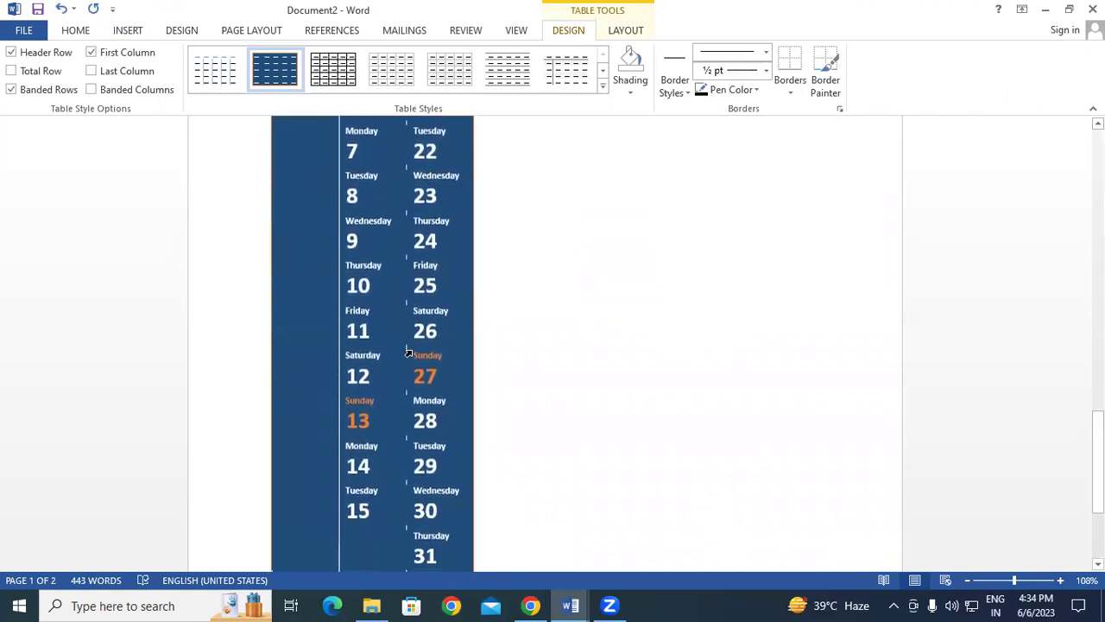
scroll(408, 352, "down", 3)
scroll(408, 355, "down", 1)
scroll(409, 355, "up", 3)
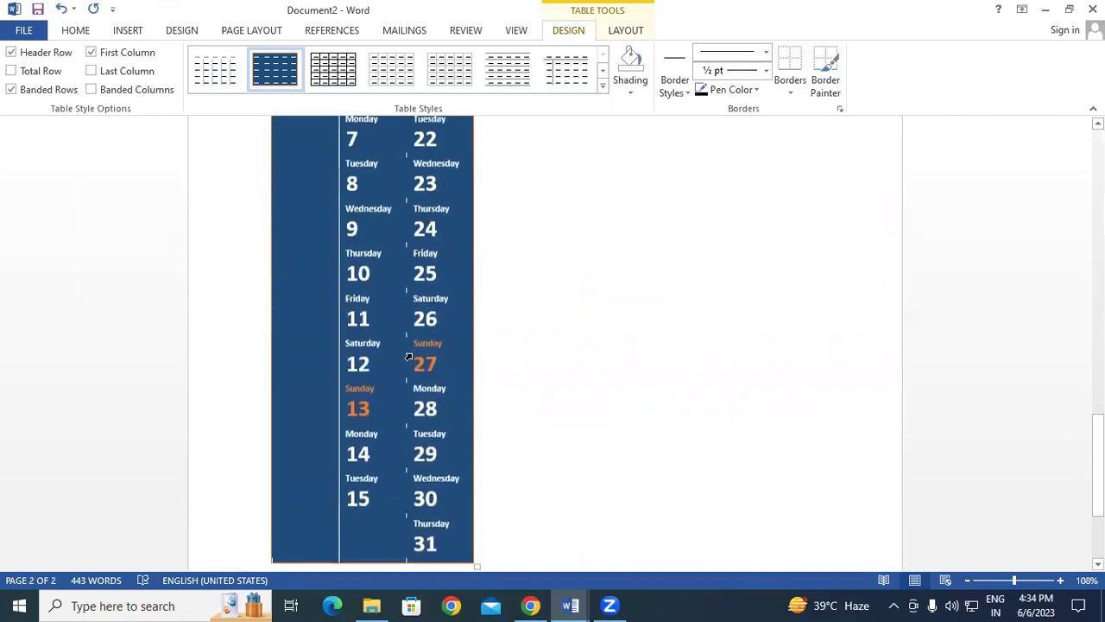
scroll(408, 355, "up", 5)
scroll(409, 354, "up", 5)
scroll(410, 352, "up", 3)
scroll(410, 352, "down", 5)
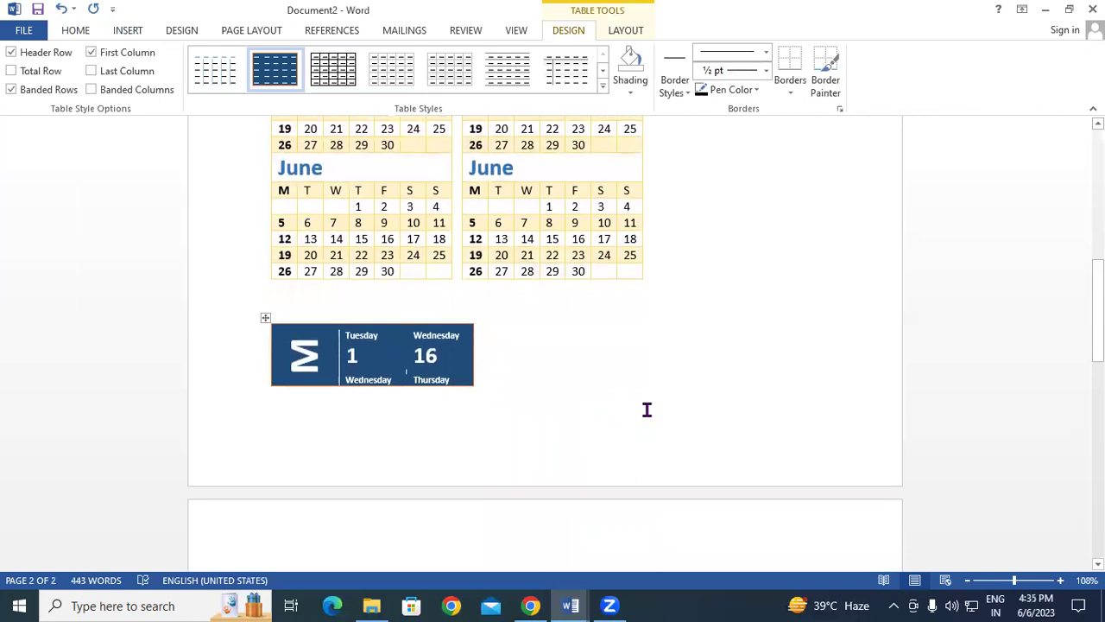
Step: Create a new blank document and insert the Calendar 4 quick table into it
key("ctrl+n")
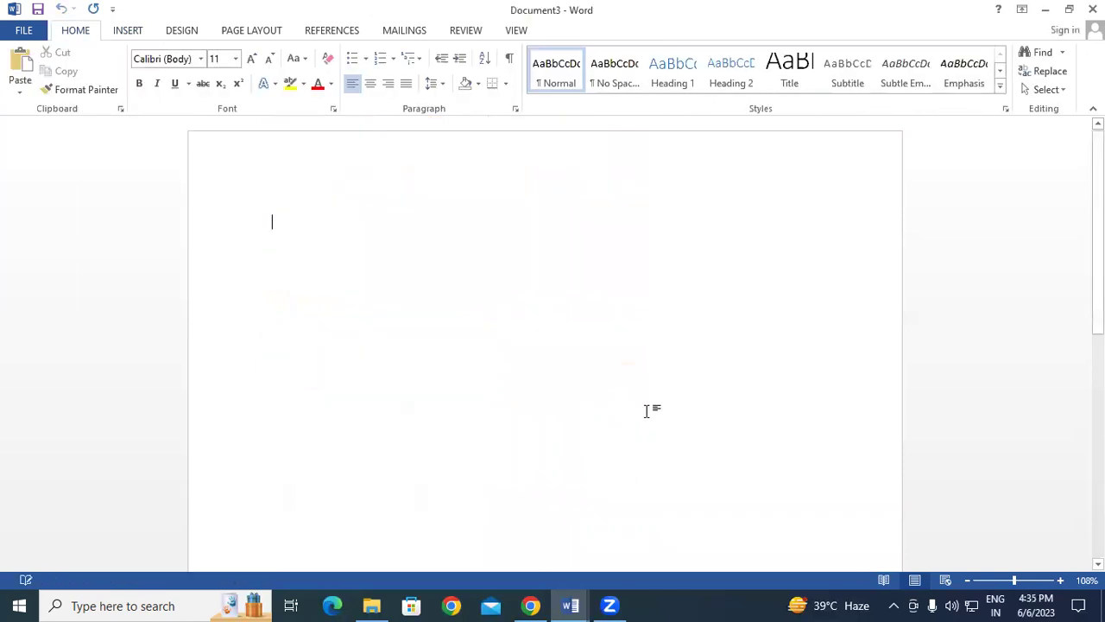
left_click(137, 30)
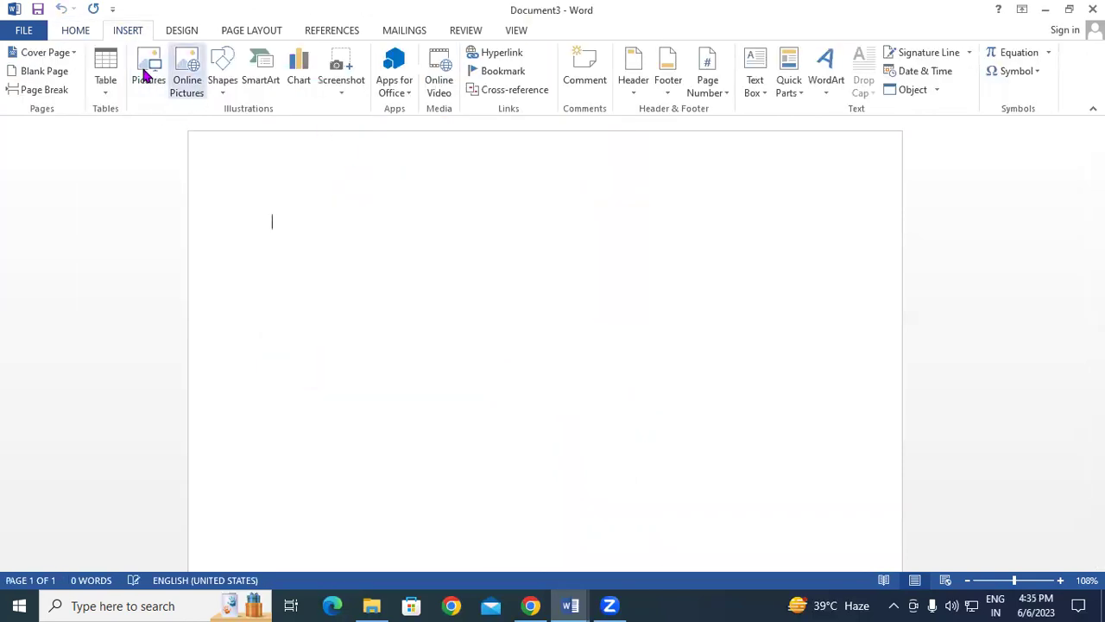
left_click(105, 85)
scroll(382, 412, "down", 5)
scroll(374, 362, "down", 5)
scroll(348, 432, "up", 10)
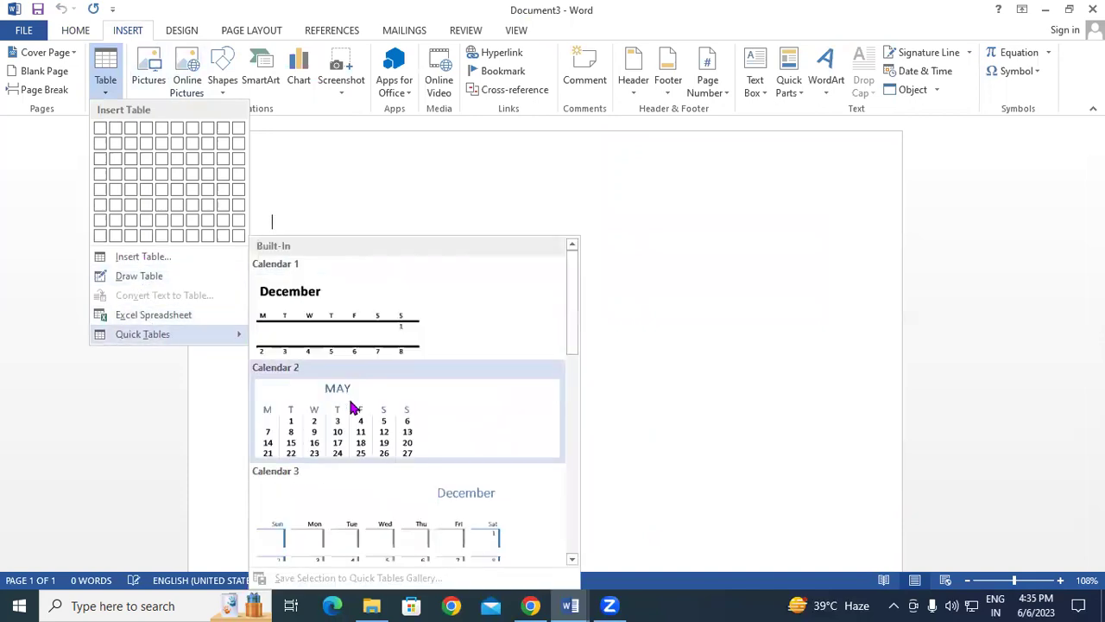
scroll(350, 410, "down", 5)
left_click(314, 320)
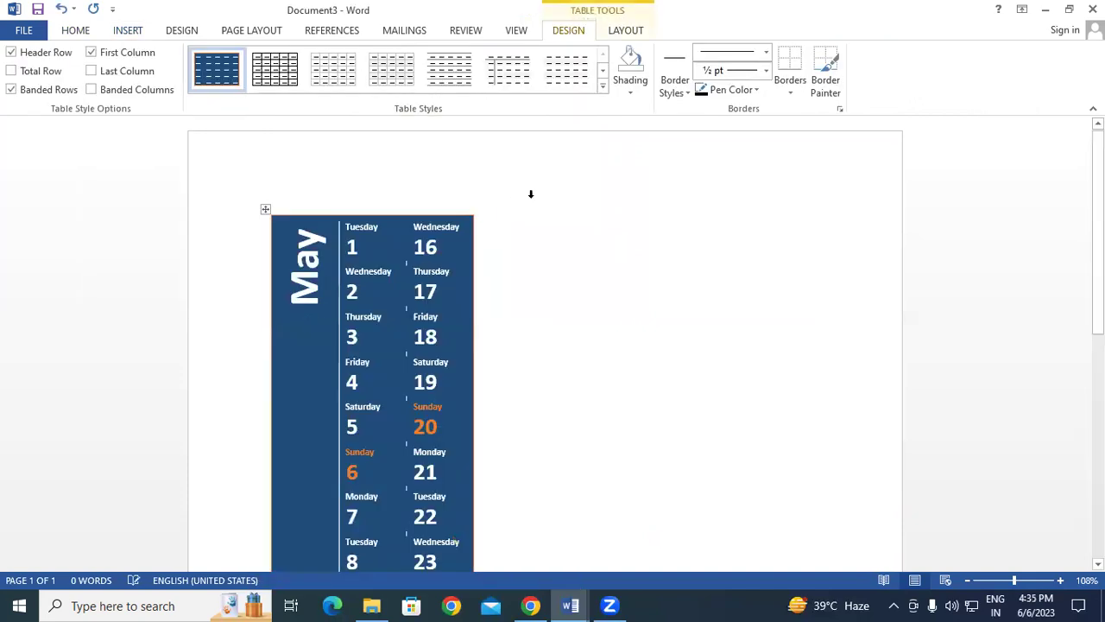
Step: Review the May calendar (1st to 31st) and place the caret beside the table
scroll(371, 285, "down", 2)
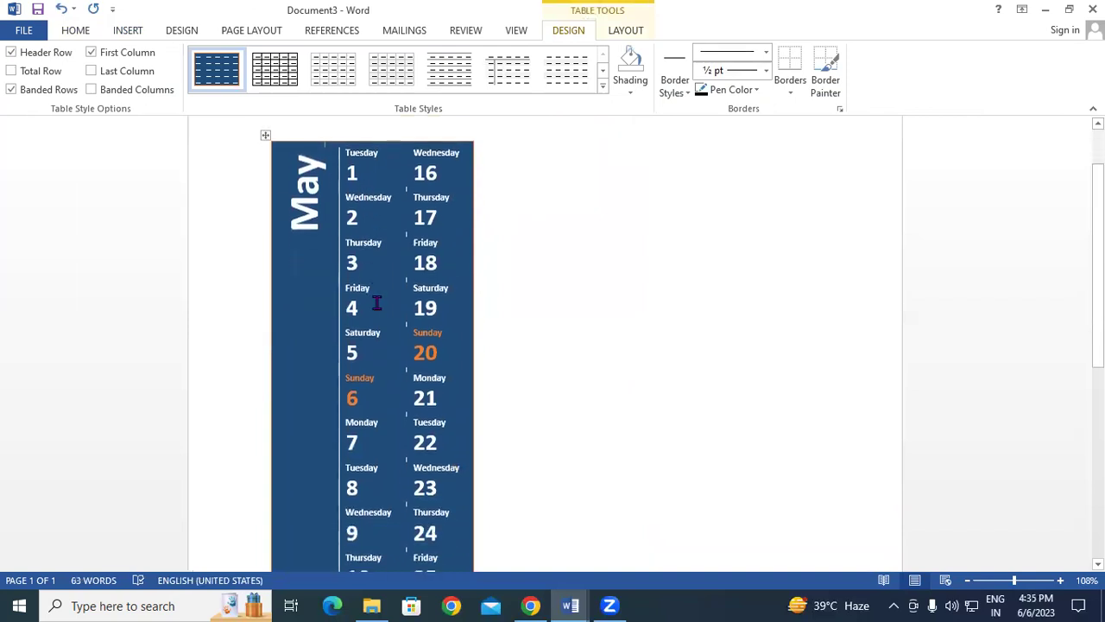
scroll(377, 307, "down", 2)
scroll(378, 307, "down", 4)
scroll(377, 307, "down", 4)
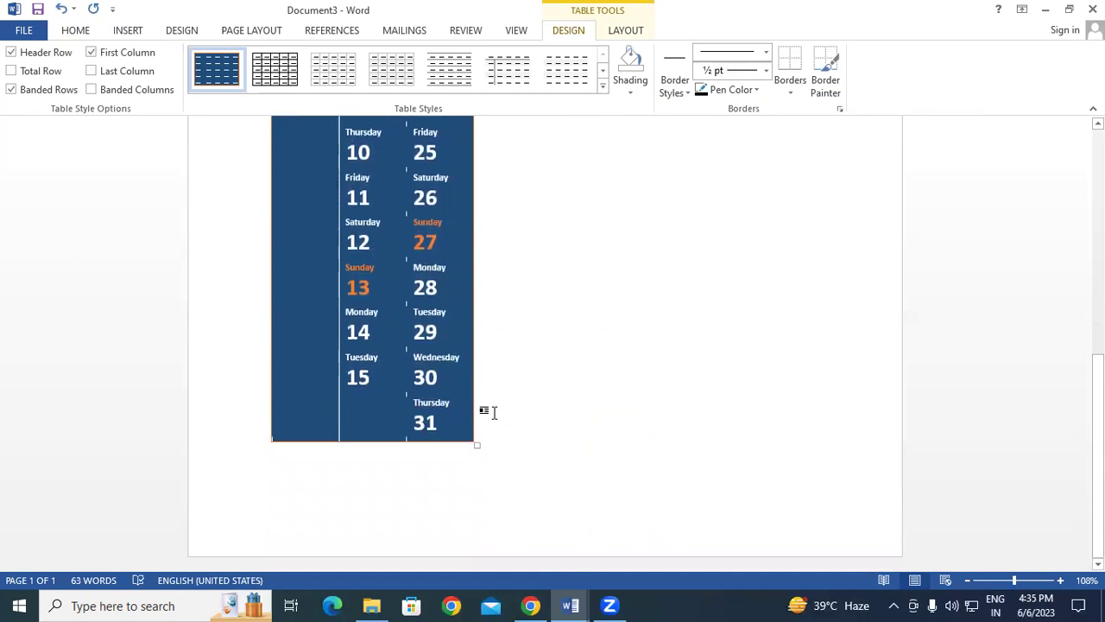
scroll(493, 413, "up", 9)
scroll(493, 413, "up", 3)
mouse_move(372, 345)
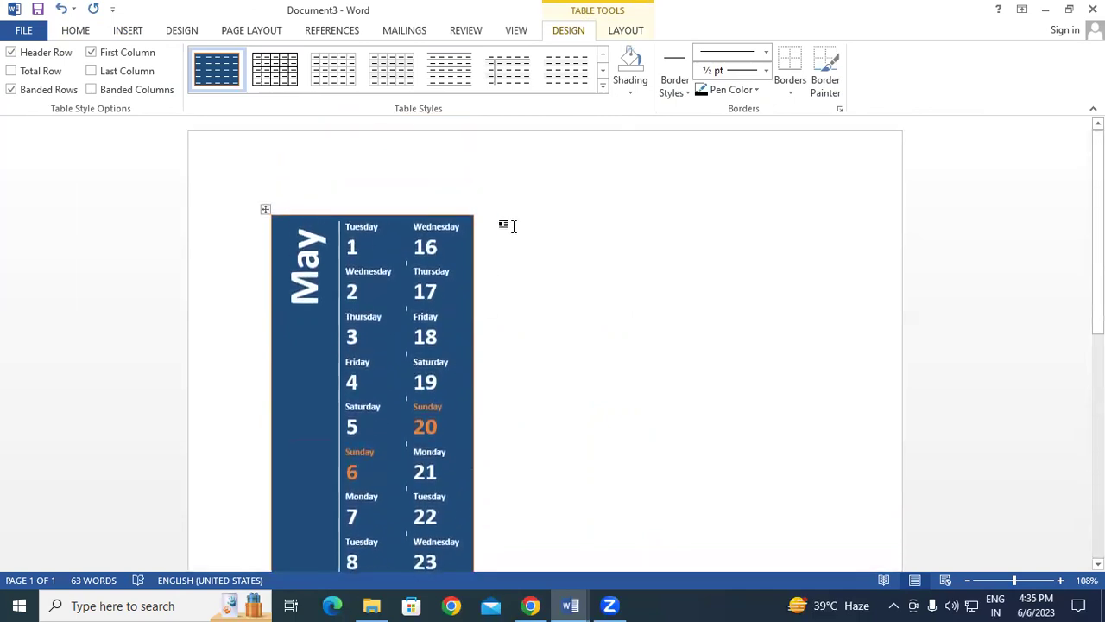
left_click(513, 226)
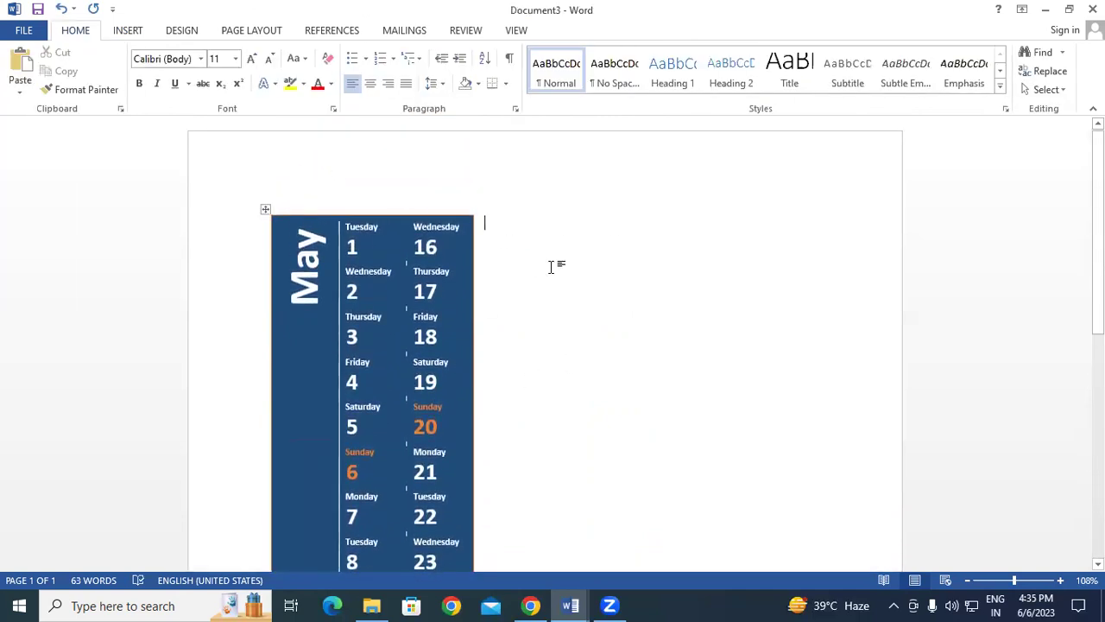
scroll(550, 267, "down", 4)
scroll(550, 267, "down", 4)
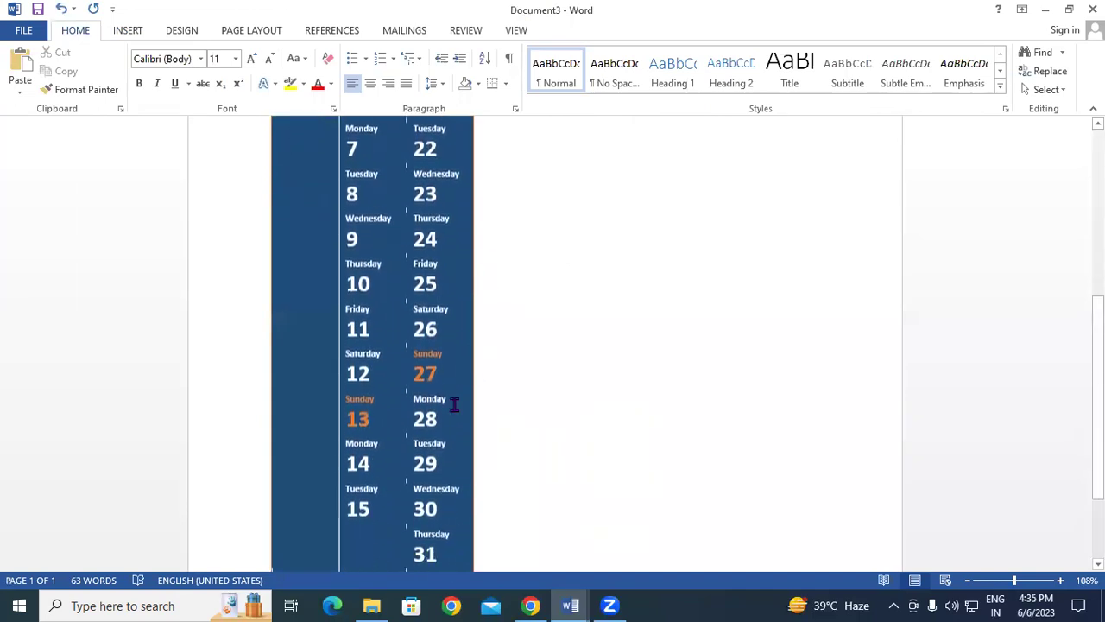
scroll(454, 402, "down", 3)
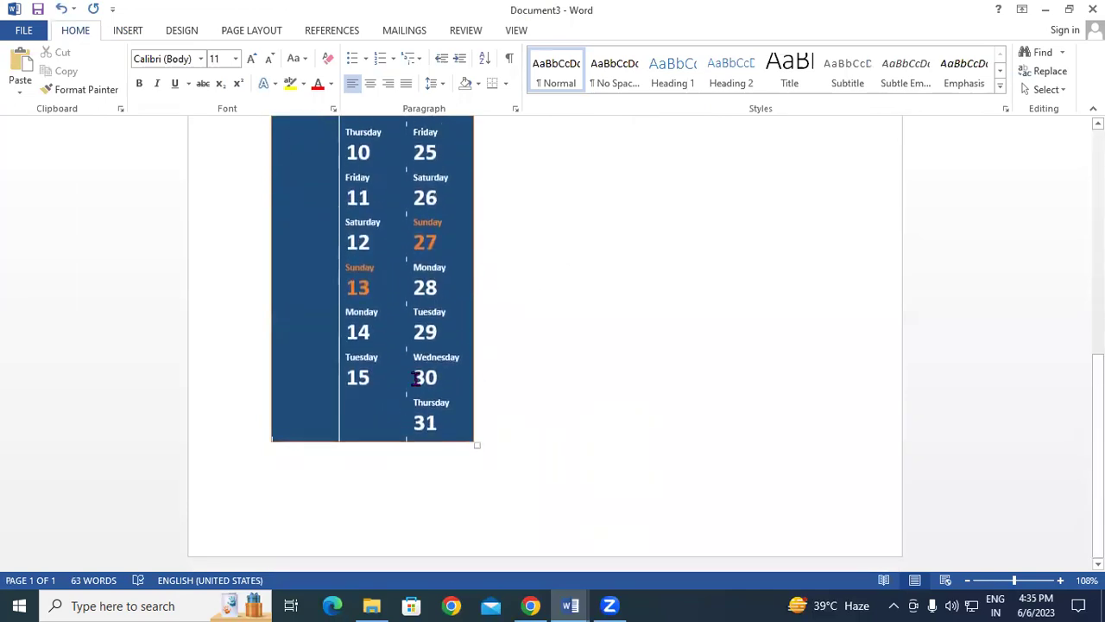